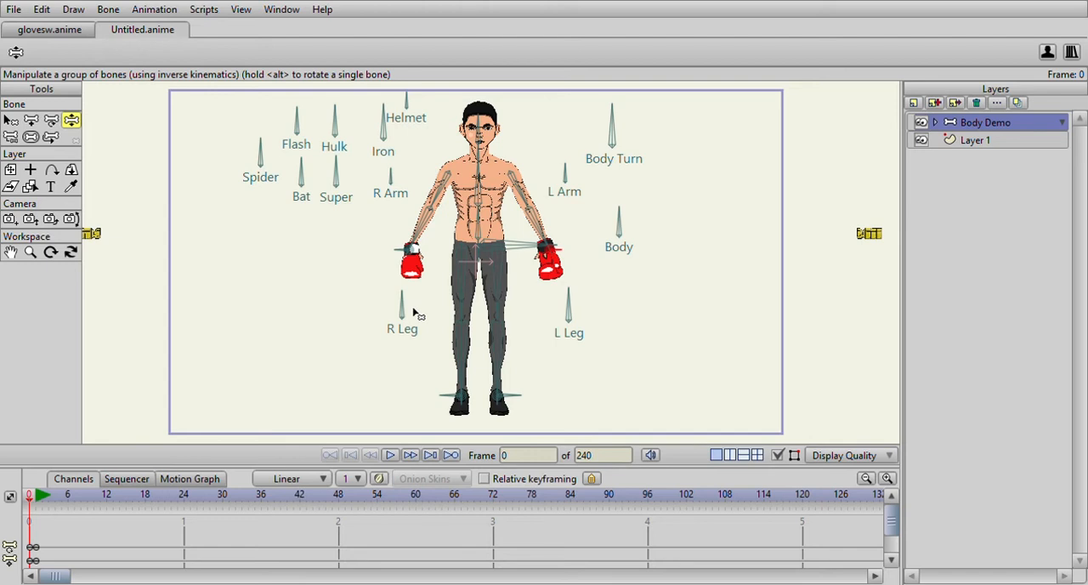
- Examine the boxer's side-facing guard pose at frame 1
click(35, 497)
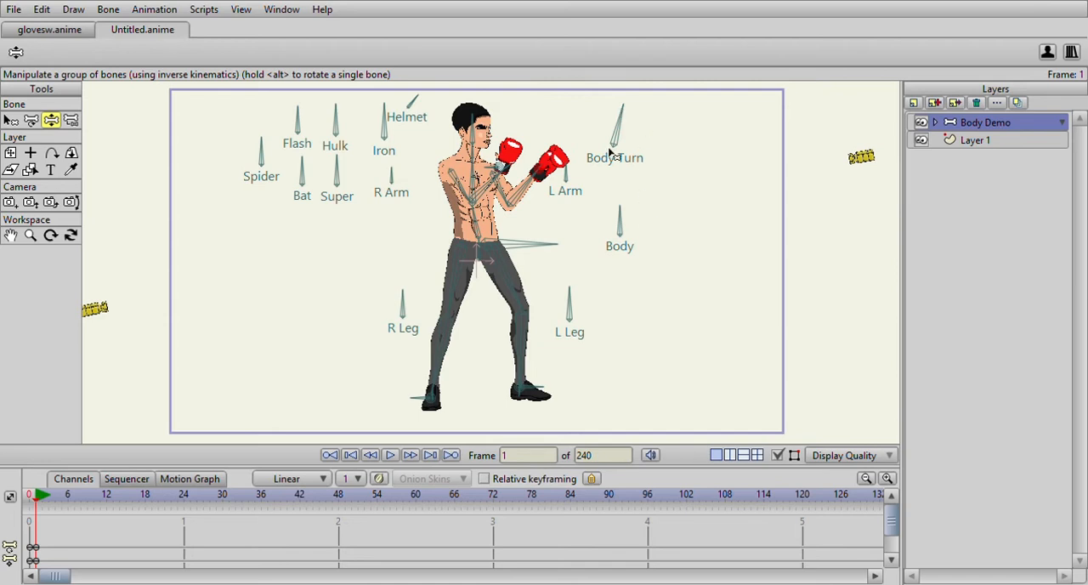
drag(631, 186, 646, 215)
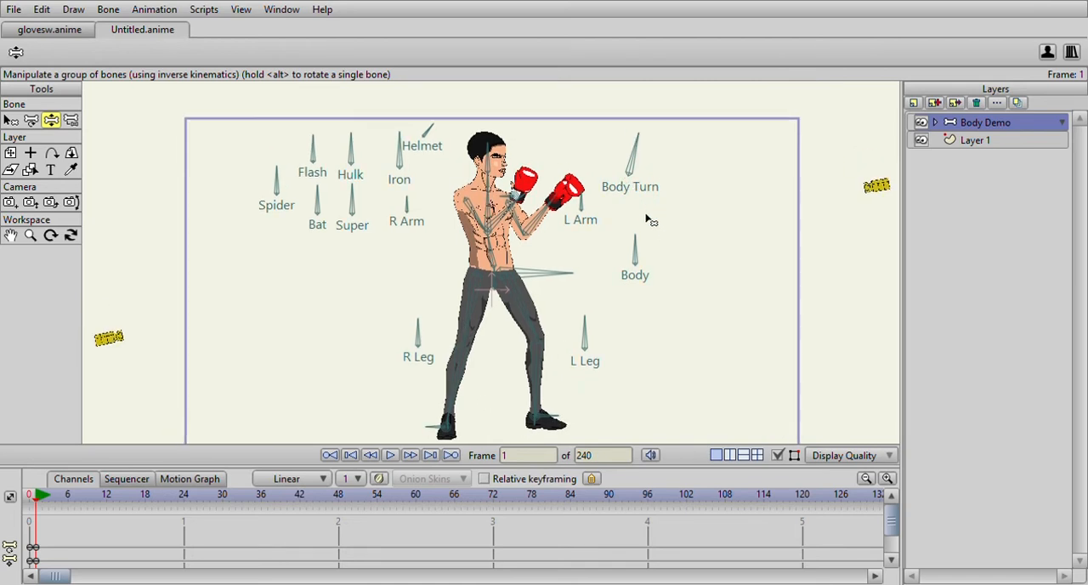
scroll(501, 260, up, 5)
scroll(501, 260, down, 3)
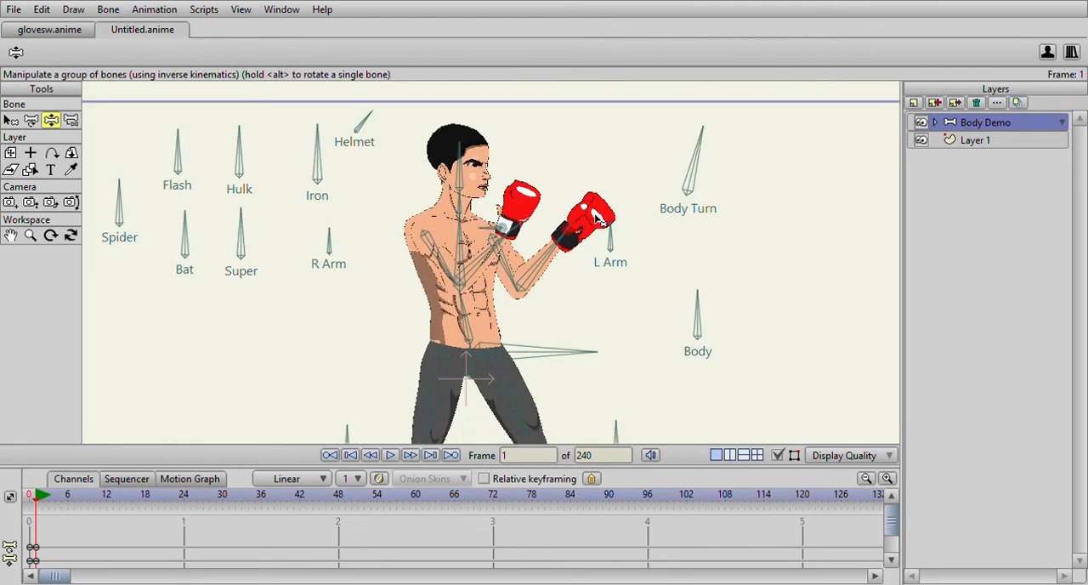
drag(600, 275, 602, 216)
scroll(602, 217, down, 3)
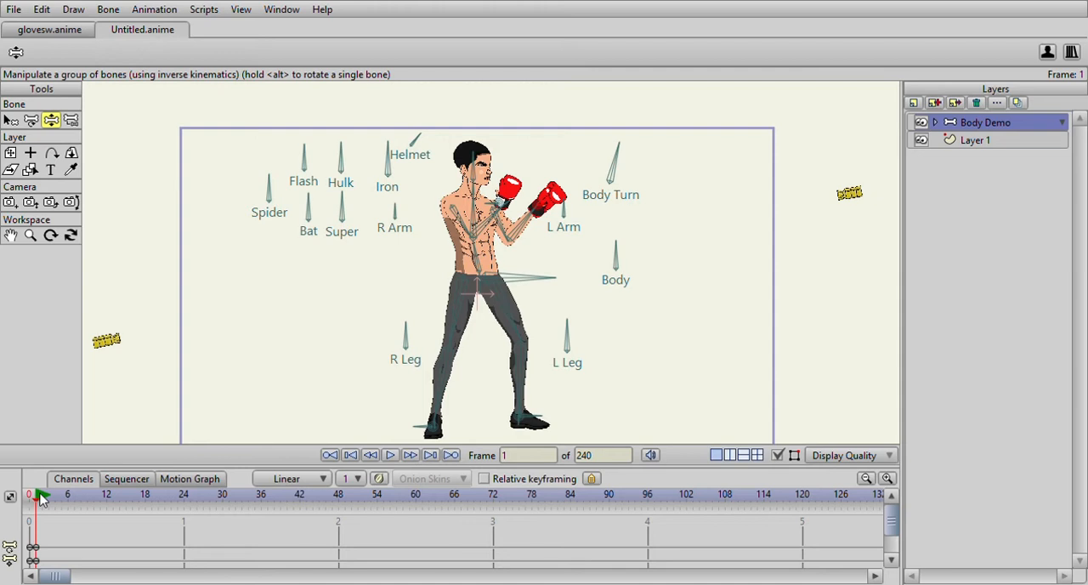
drag(620, 233, 604, 231)
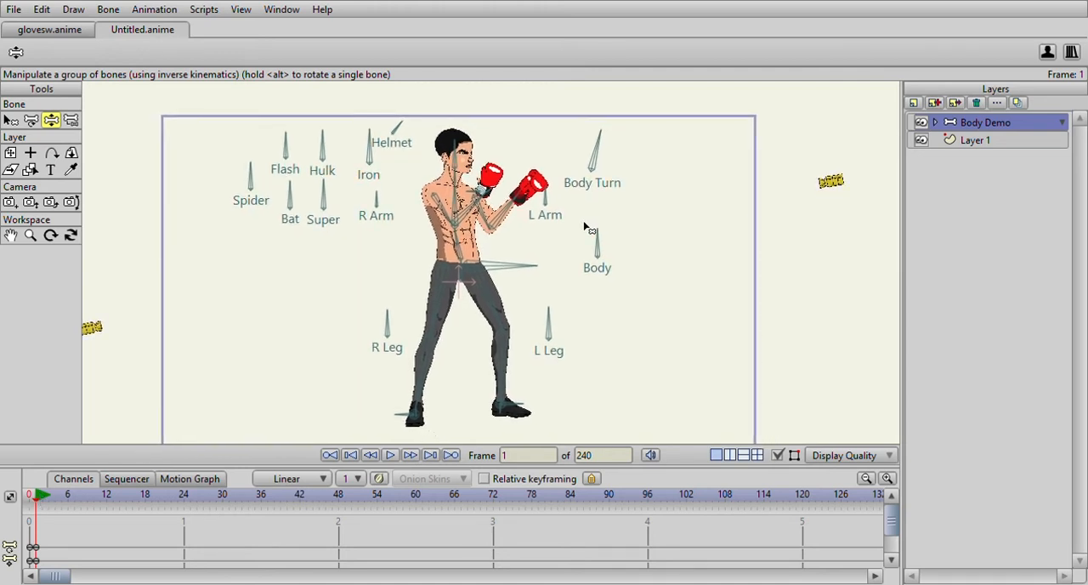
scroll(584, 227, up, 3)
drag(518, 215, 519, 194)
scroll(521, 210, down, 2)
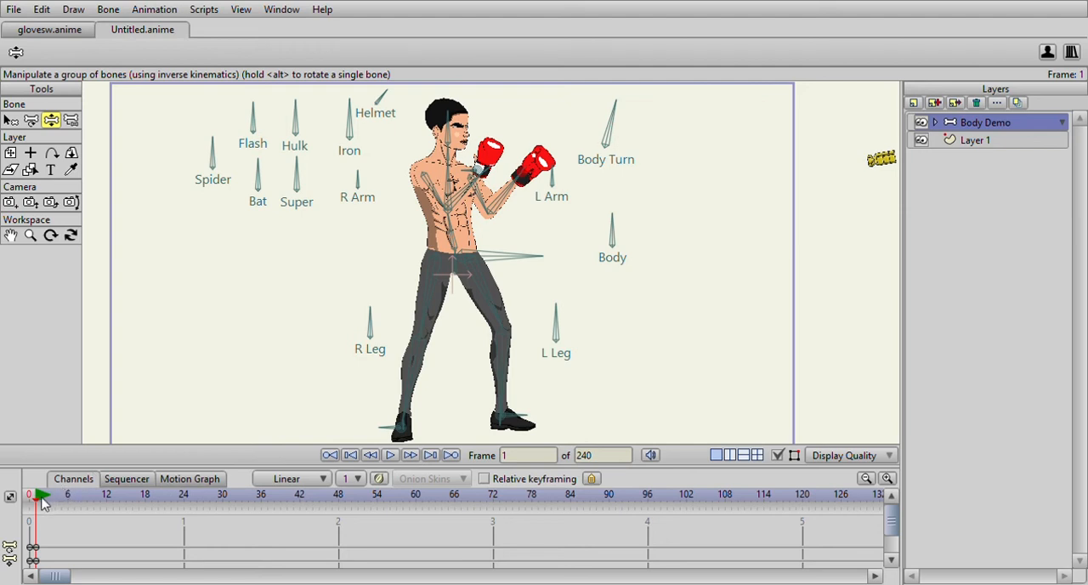
- Keyframe the boxer's starting guard pose again at frame 18
drag(38, 499, 146, 500)
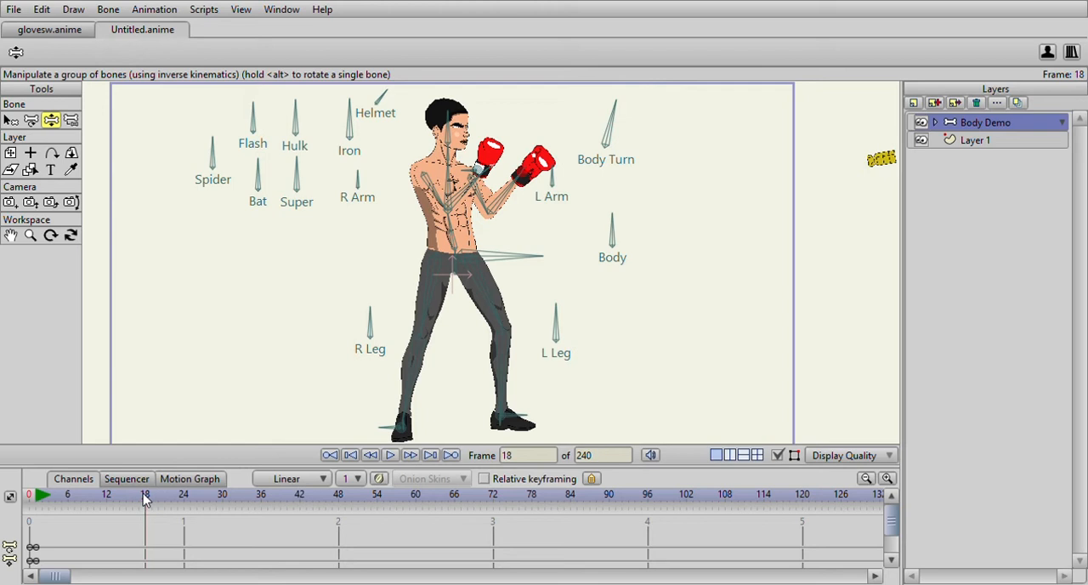
scroll(547, 201, up, 1)
drag(547, 201, 545, 276)
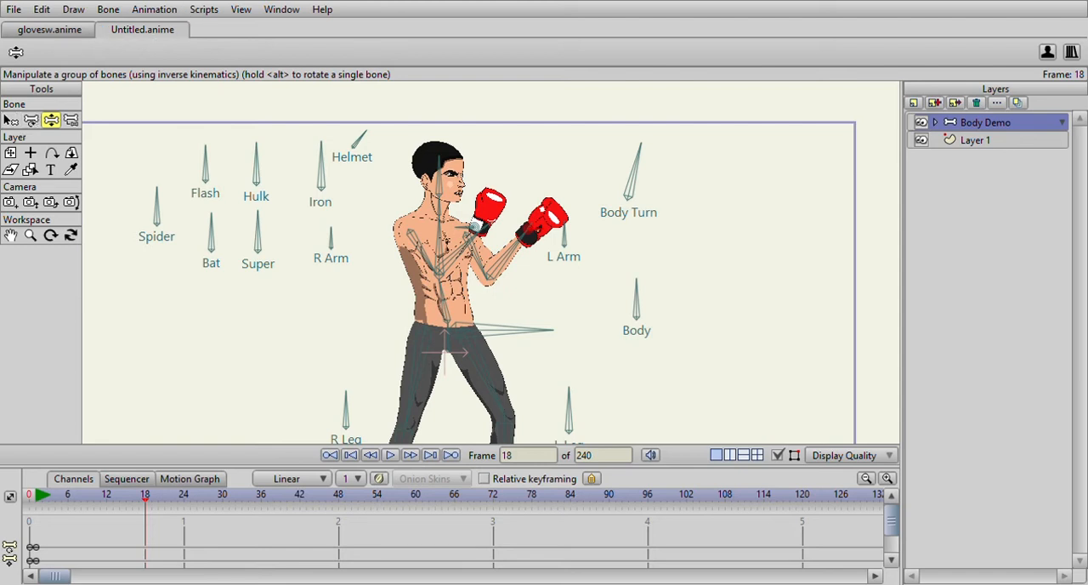
drag(533, 291, 535, 234)
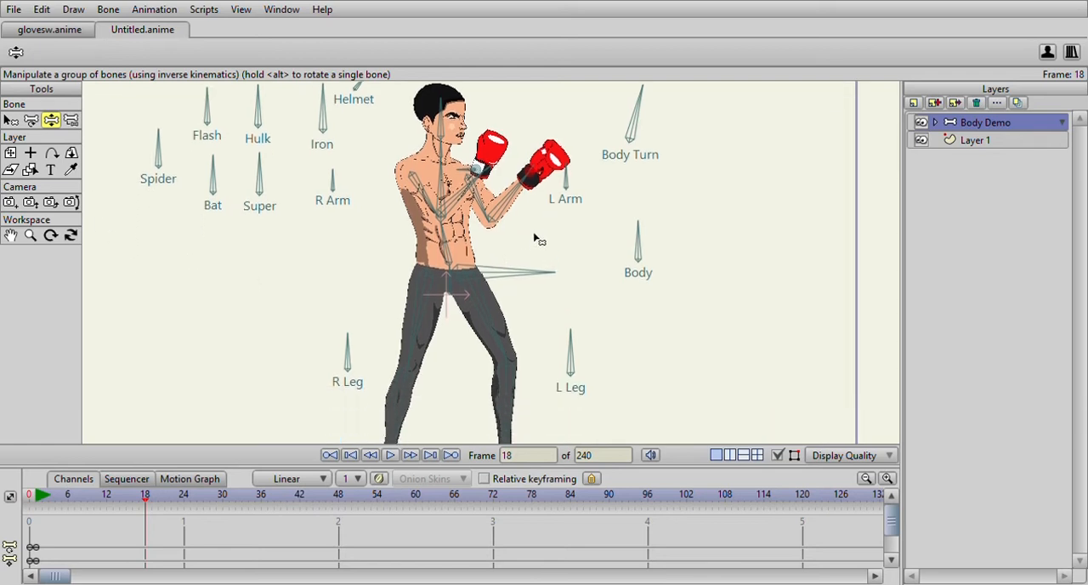
click(548, 180)
- Extend the left arm bones into a straight forward punch at frame 9
drag(38, 500, 88, 502)
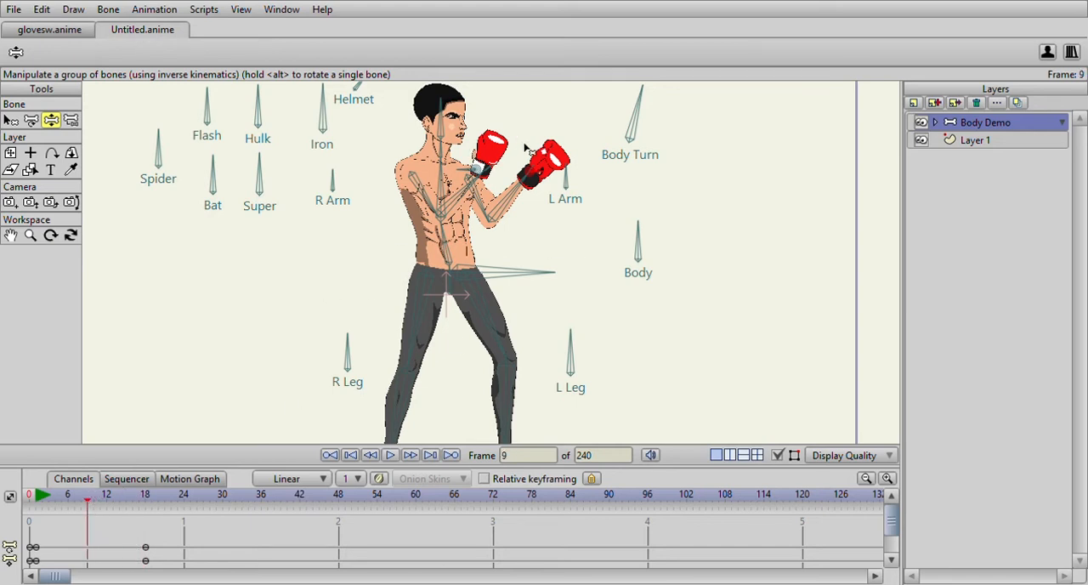
scroll(544, 156, up, 3)
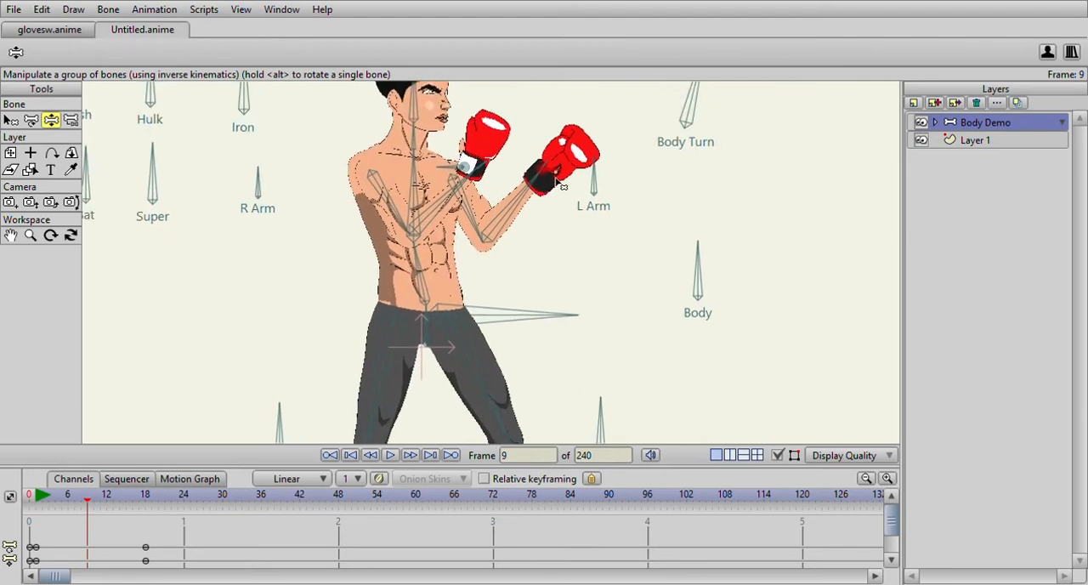
drag(554, 208, 644, 200)
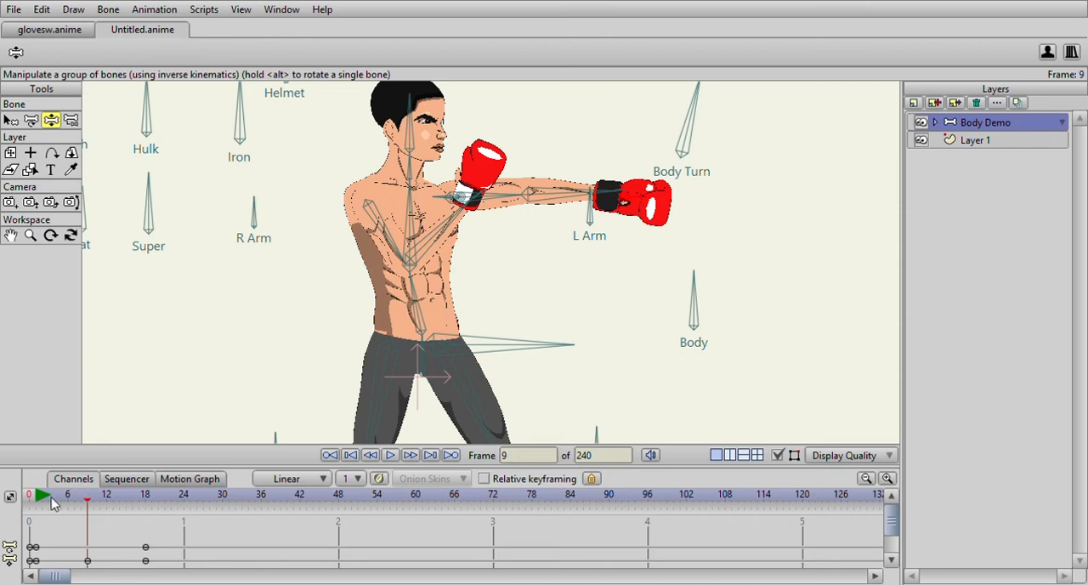
- Review the arm's punch motion between frames 1 and 18
drag(43, 503, 145, 509)
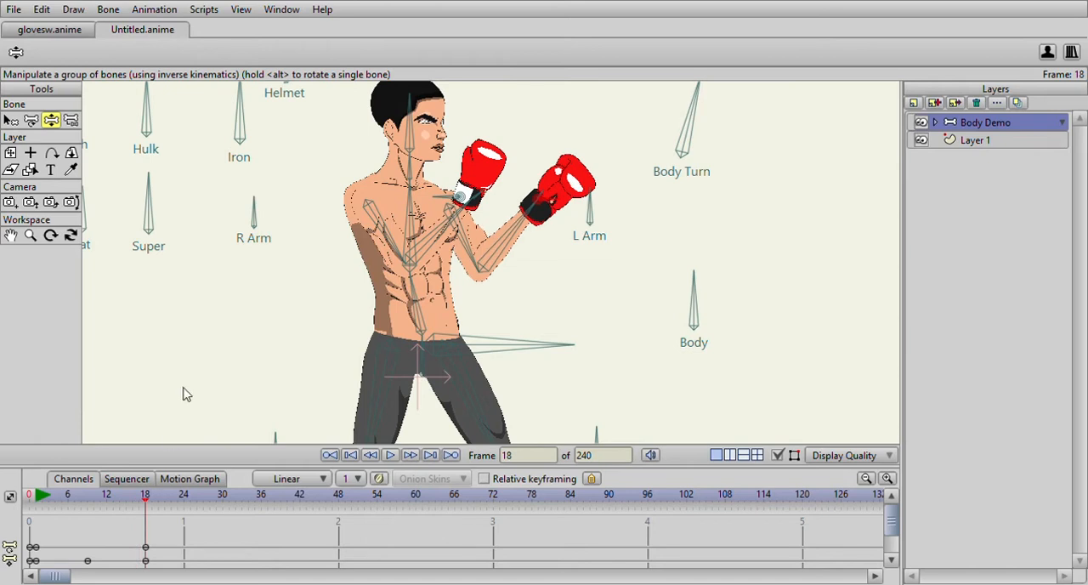
click(40, 498)
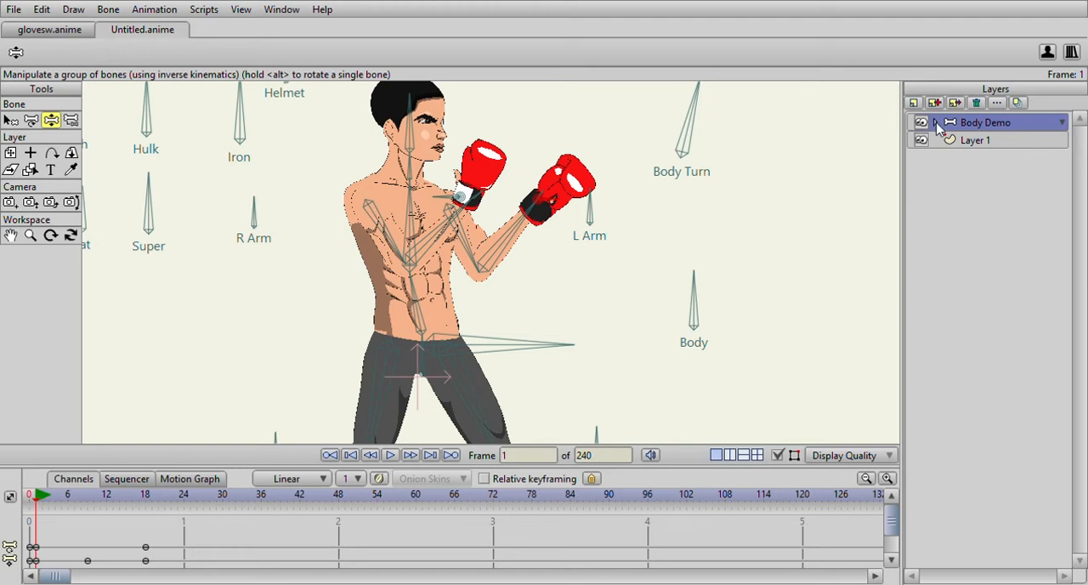
drag(491, 241, 504, 197)
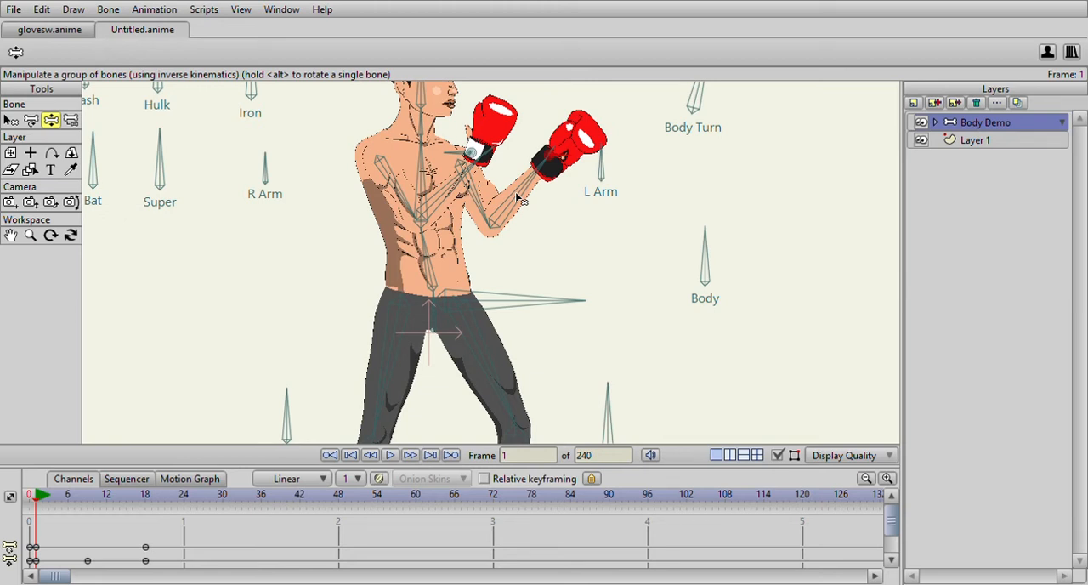
scroll(595, 231, down, 2)
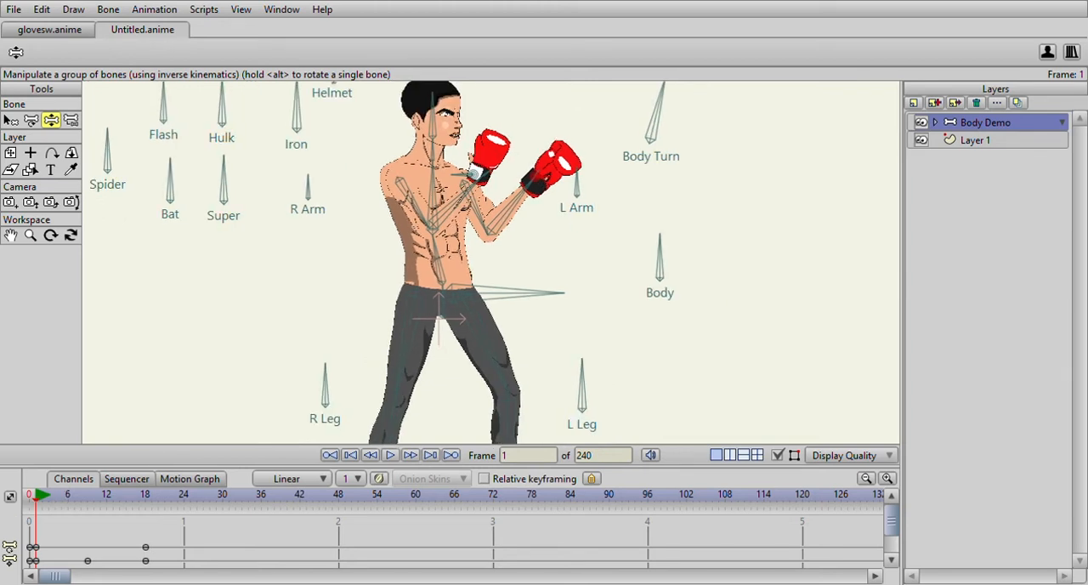
drag(39, 500, 38, 551)
drag(448, 244, 410, 260)
drag(553, 183, 553, 192)
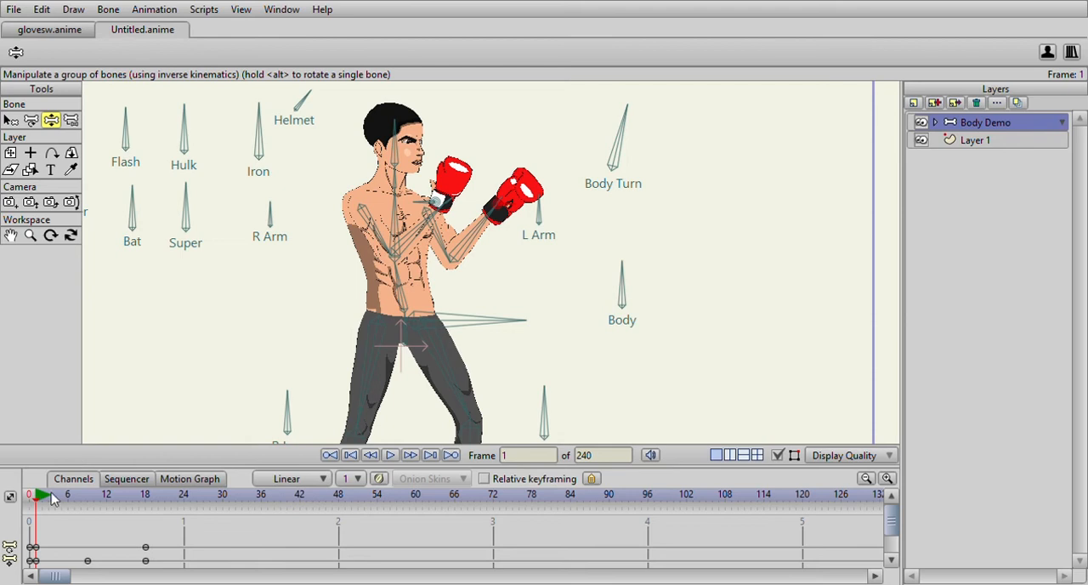
- Shift the hip bone slightly back and down at frame 4 as the wind-up before the punch
mouse_move(37, 500)
mouse_down()
mouse_move(54, 503)
mouse_move(36, 510)
mouse_up()
click(507, 323)
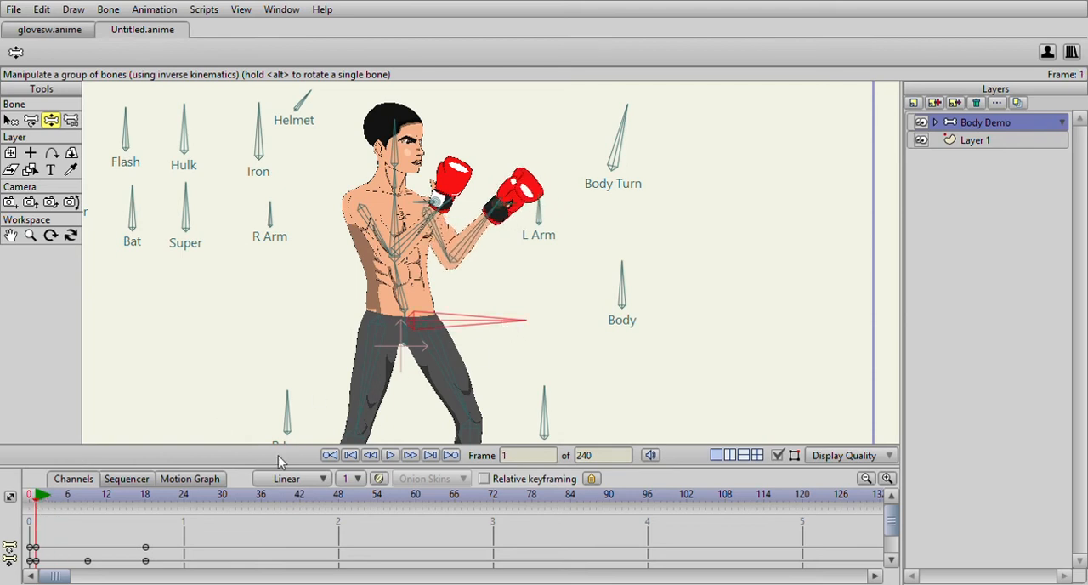
click(147, 500)
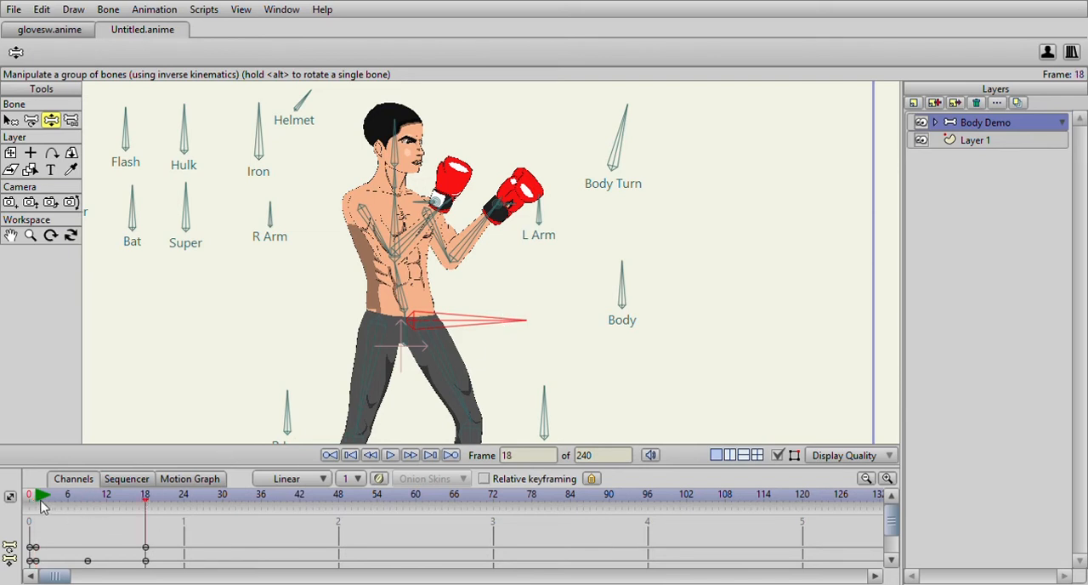
drag(37, 505, 56, 505)
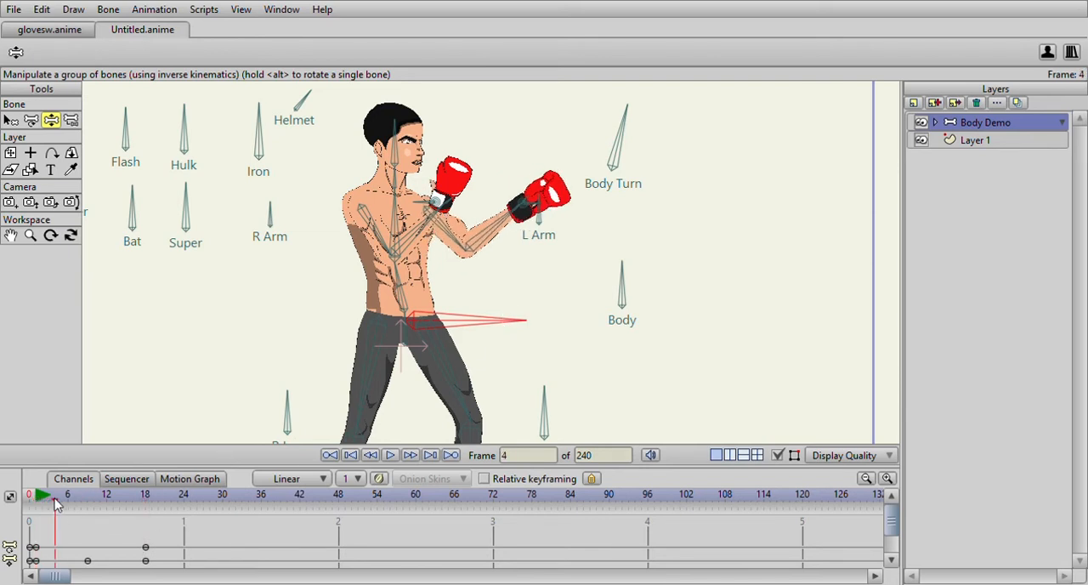
drag(476, 323, 470, 334)
- Move the hip bone forward at frame 9 and back and slightly down at frame 15
drag(34, 499, 87, 504)
drag(470, 328, 491, 326)
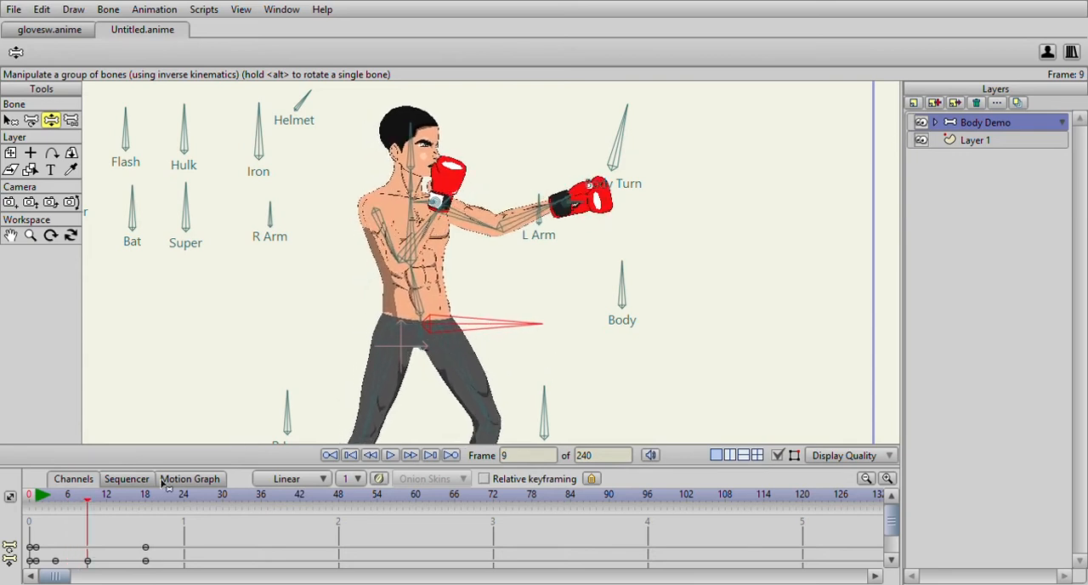
drag(68, 500, 127, 533)
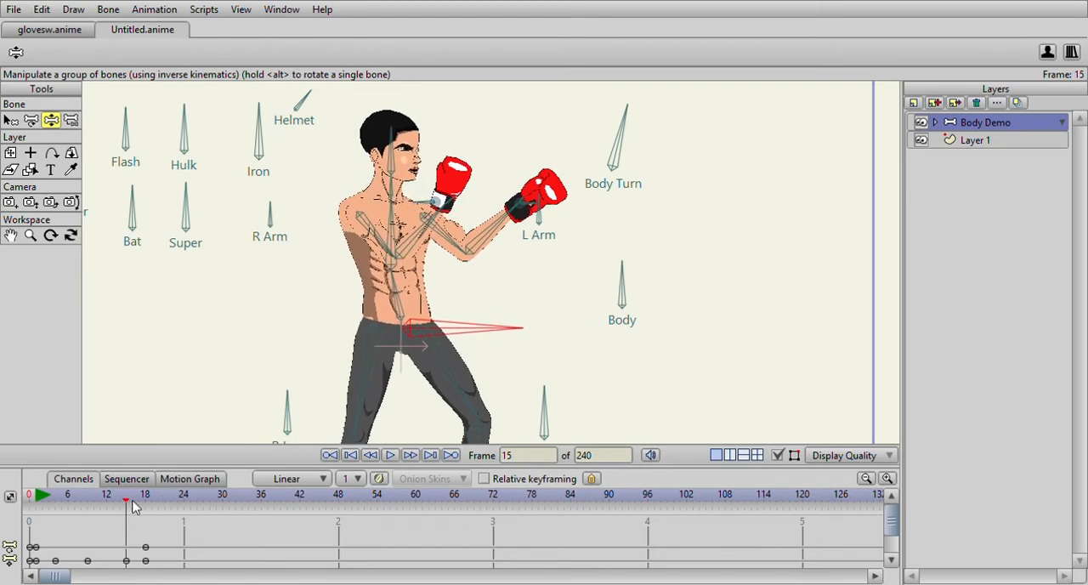
drag(130, 502, 146, 542)
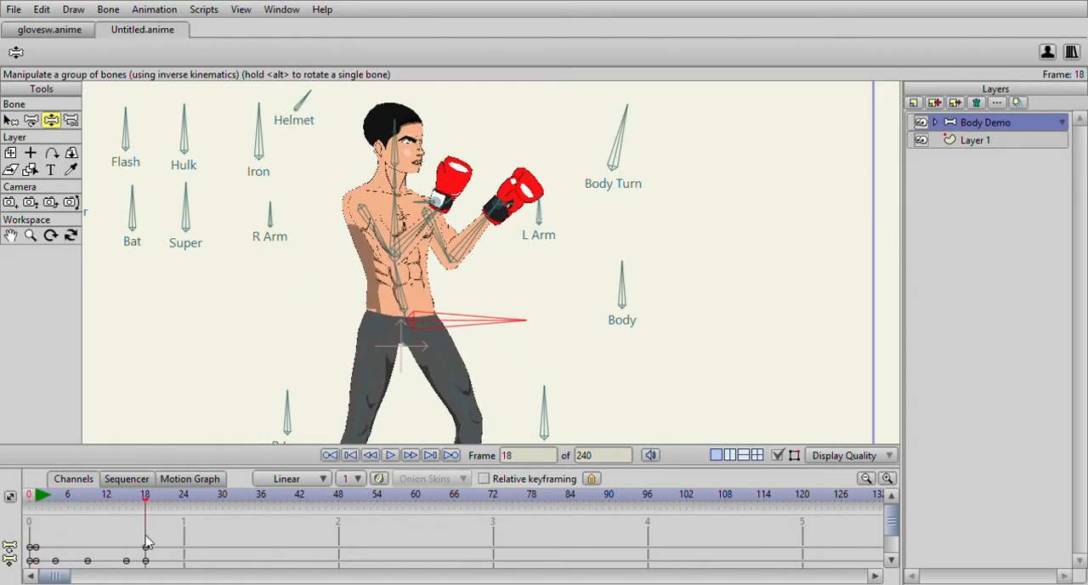
- Pull the left glove back toward the chest at frame 4 and move that keyframe to frame 5
click(38, 495)
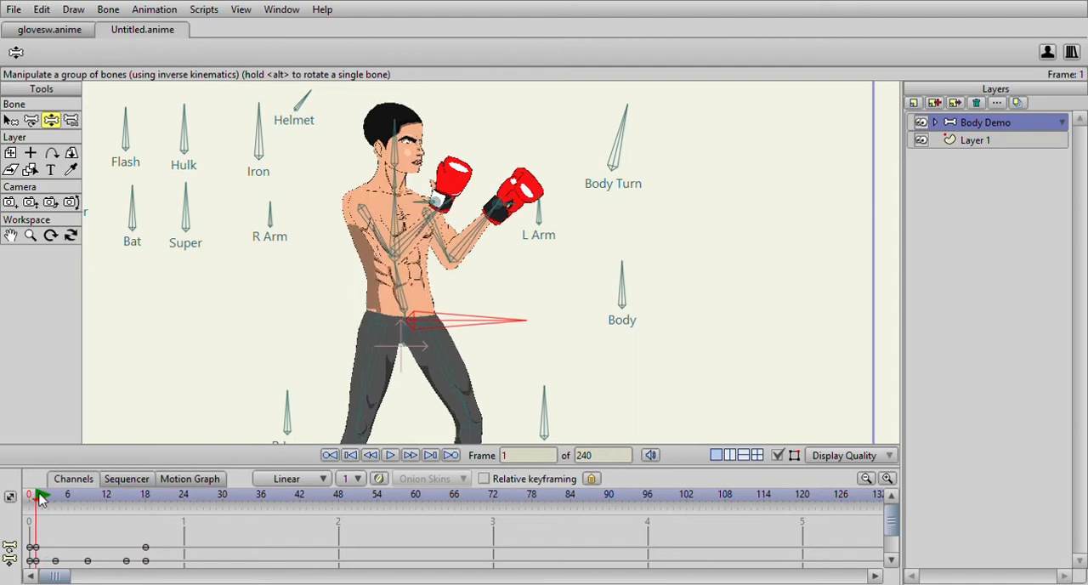
drag(44, 495, 41, 519)
drag(51, 504, 55, 500)
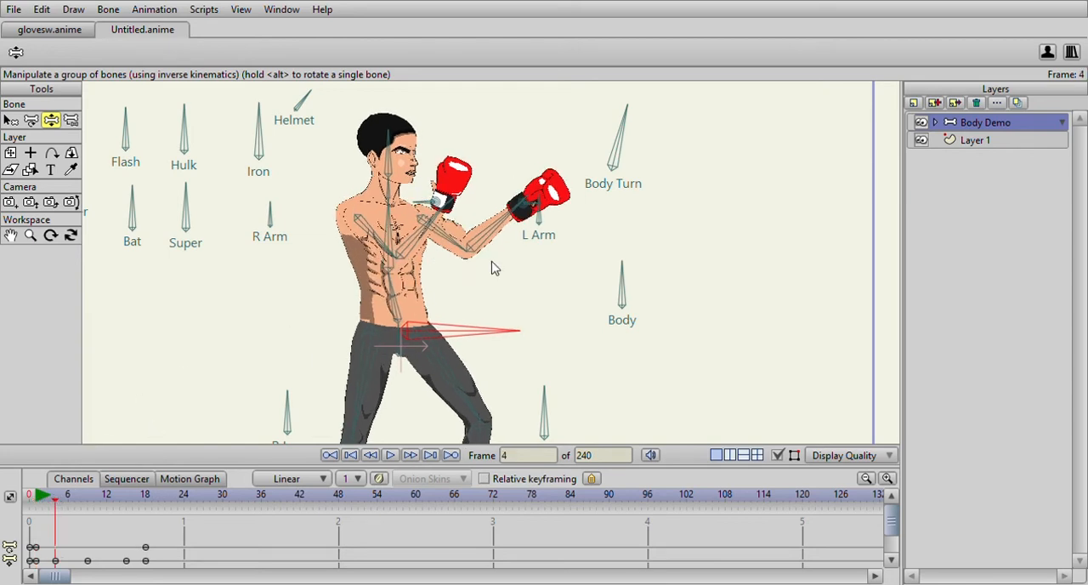
drag(528, 208, 472, 231)
drag(47, 496, 63, 523)
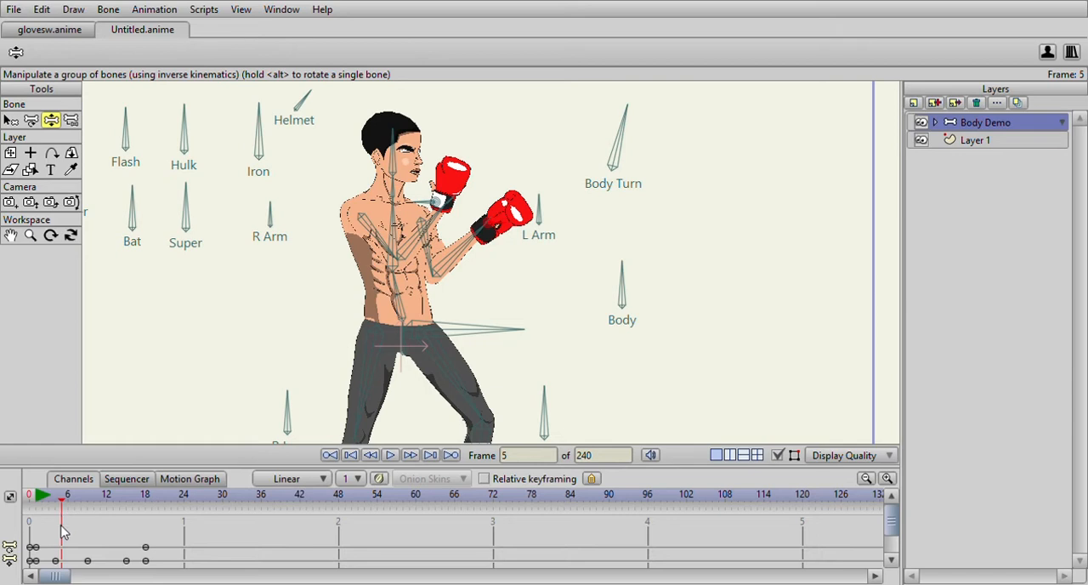
drag(57, 561, 62, 561)
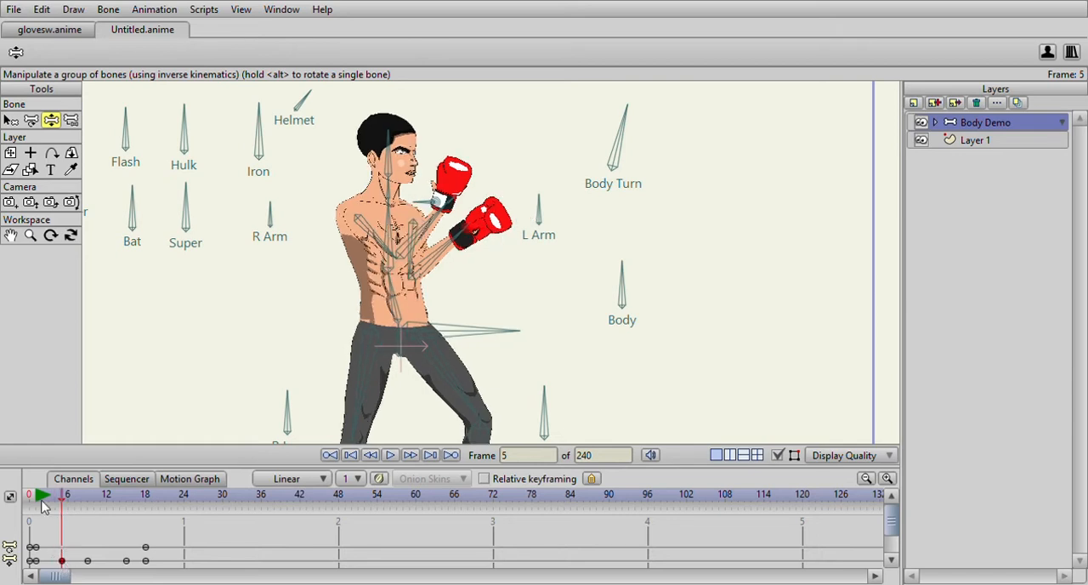
- Straighten the left arm again at frame 9 so the punch reaches fully forward
drag(41, 503, 88, 512)
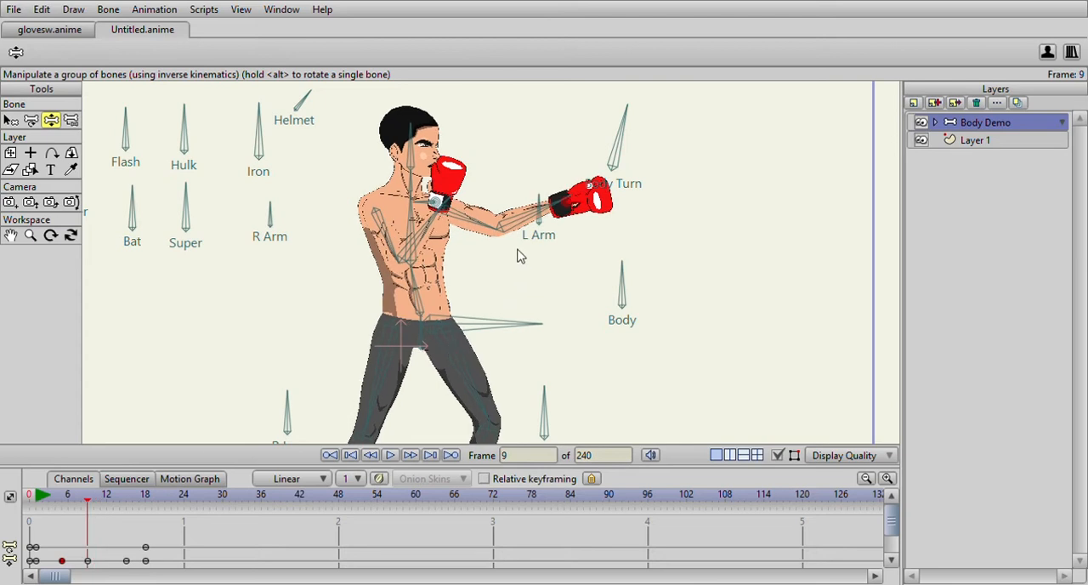
scroll(541, 226, up, 1)
drag(563, 213, 575, 216)
- Draw the left glove back at frame 15 and move that keyframe to frame 13
drag(39, 500, 128, 516)
drag(499, 224, 481, 228)
mouse_move(130, 498)
mouse_down()
mouse_move(157, 502)
mouse_move(120, 509)
mouse_move(127, 516)
mouse_up()
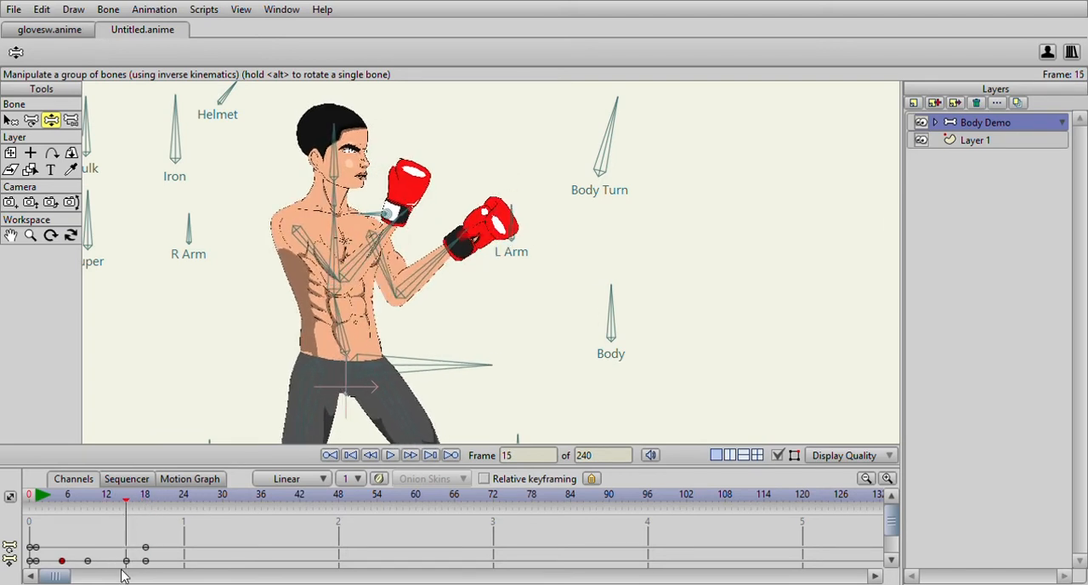
drag(126, 563, 113, 563)
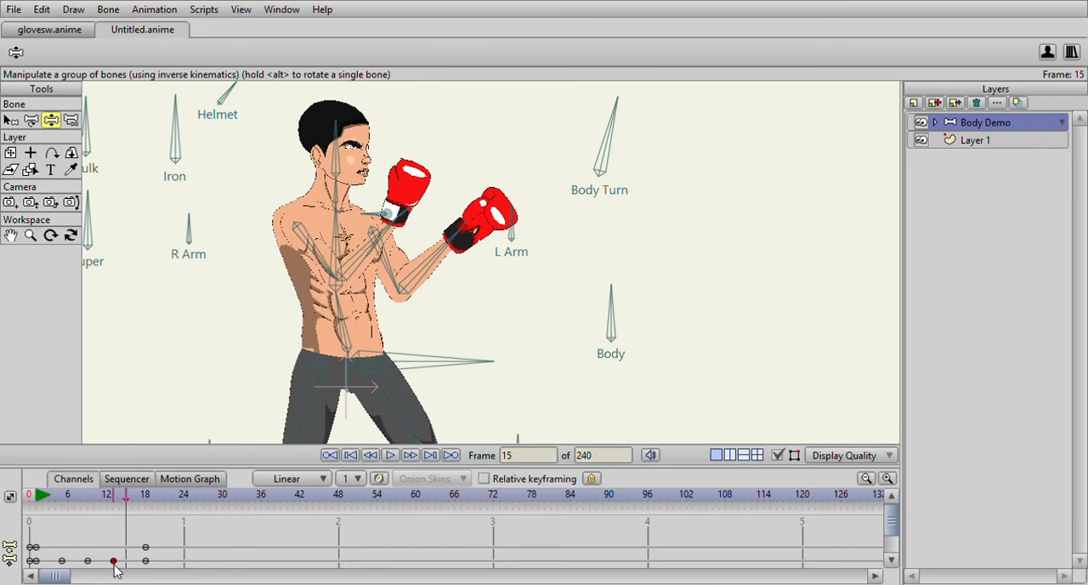
- Play back the punch animation and return to its first frames
drag(42, 502, 43, 522)
click(389, 455)
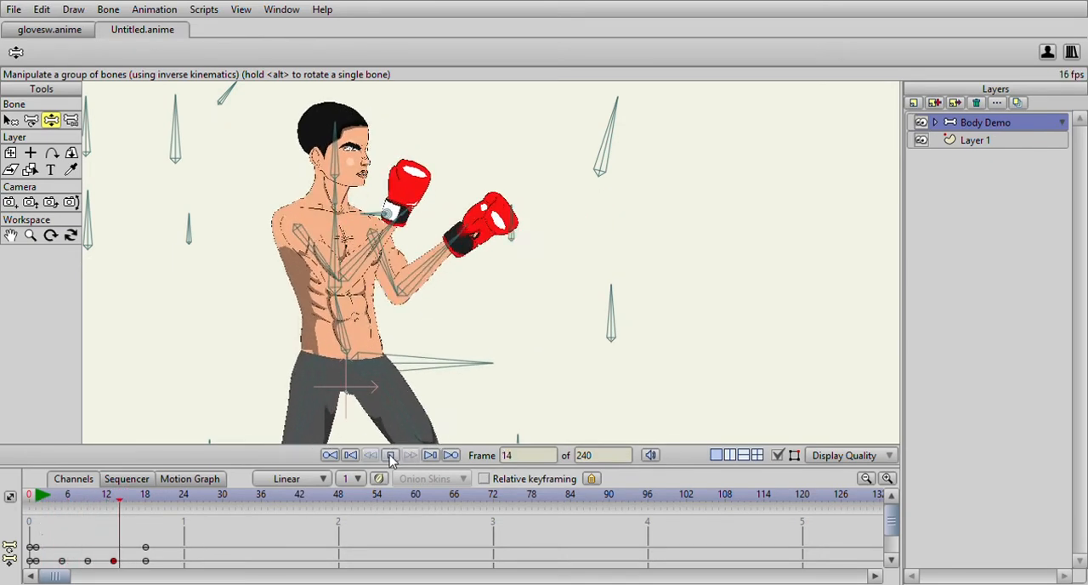
key(space)
drag(36, 500, 35, 552)
- Tilt the Body Turn bone slightly more upright at frame 5 and nearly vertical at frame 9 to turn the torso
click(603, 153)
click(147, 498)
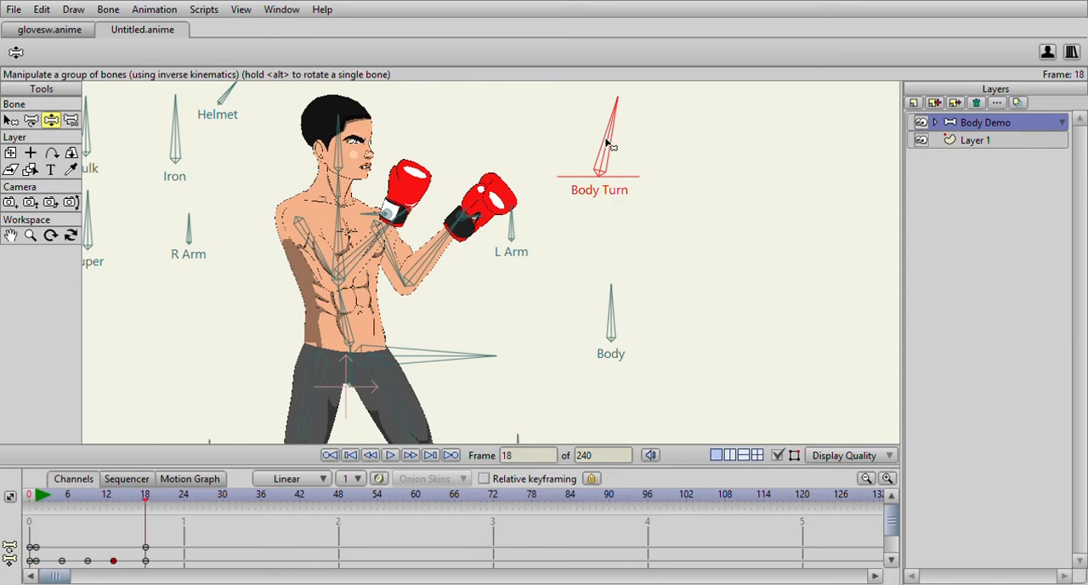
drag(40, 501, 65, 505)
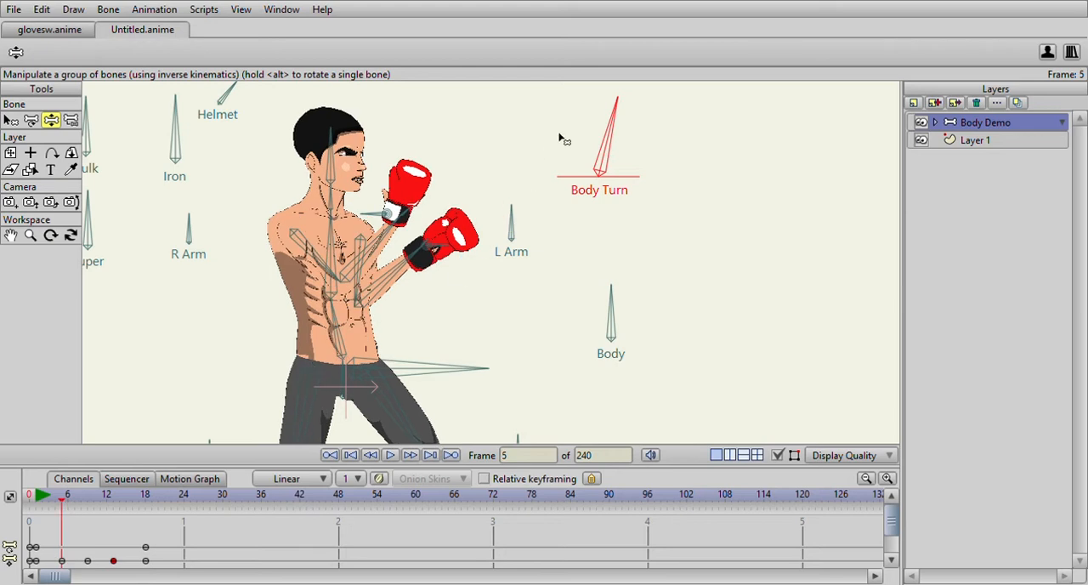
drag(616, 112, 613, 108)
drag(44, 501, 87, 502)
drag(618, 119, 610, 119)
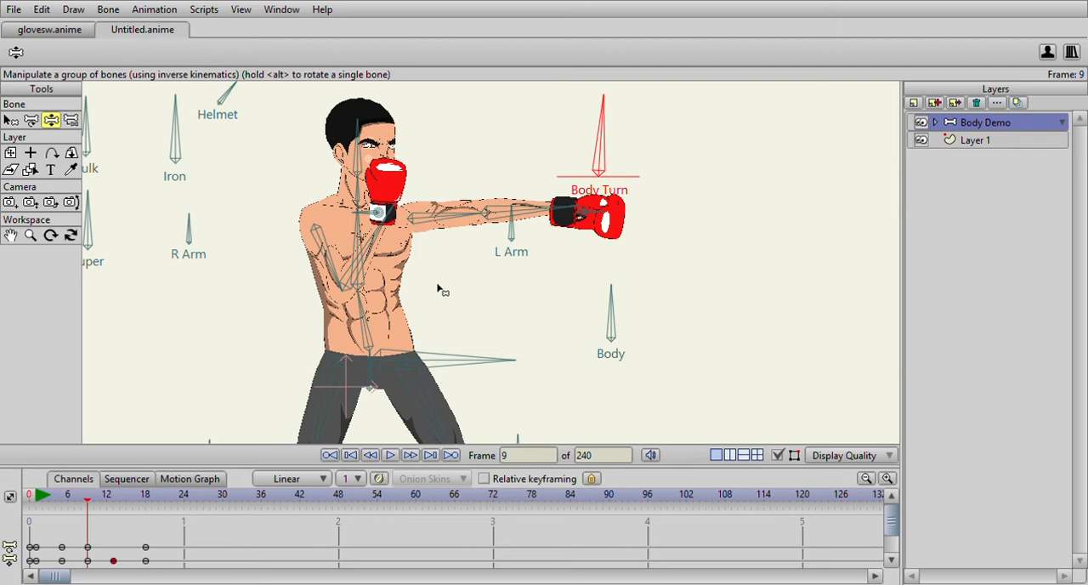
- Tilt the Body Turn bone slightly more upright at frame 13 so the torso turns partway back
drag(95, 502, 113, 499)
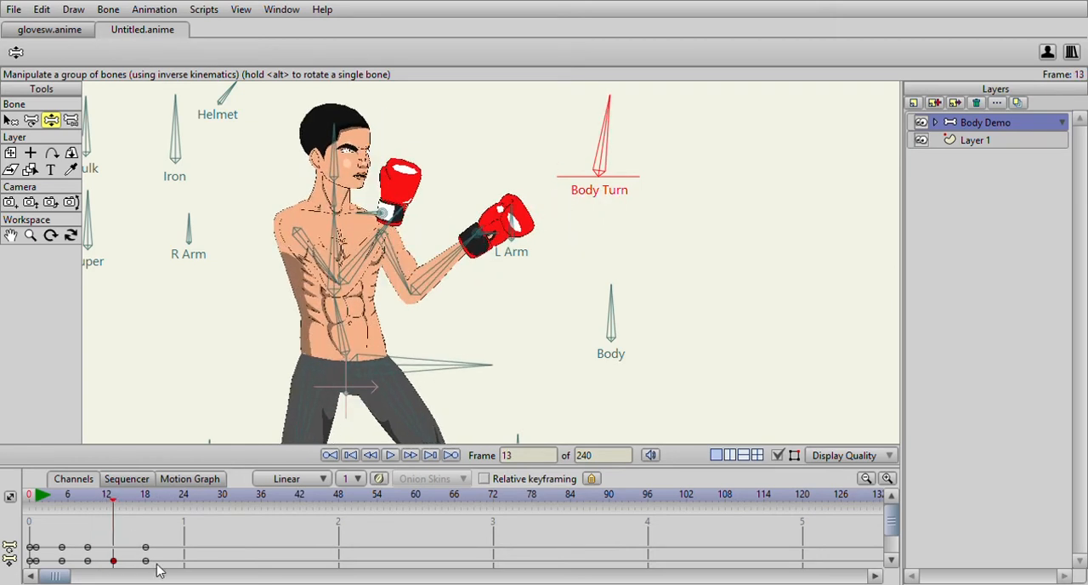
scroll(158, 569, down, 1)
drag(43, 505, 126, 499)
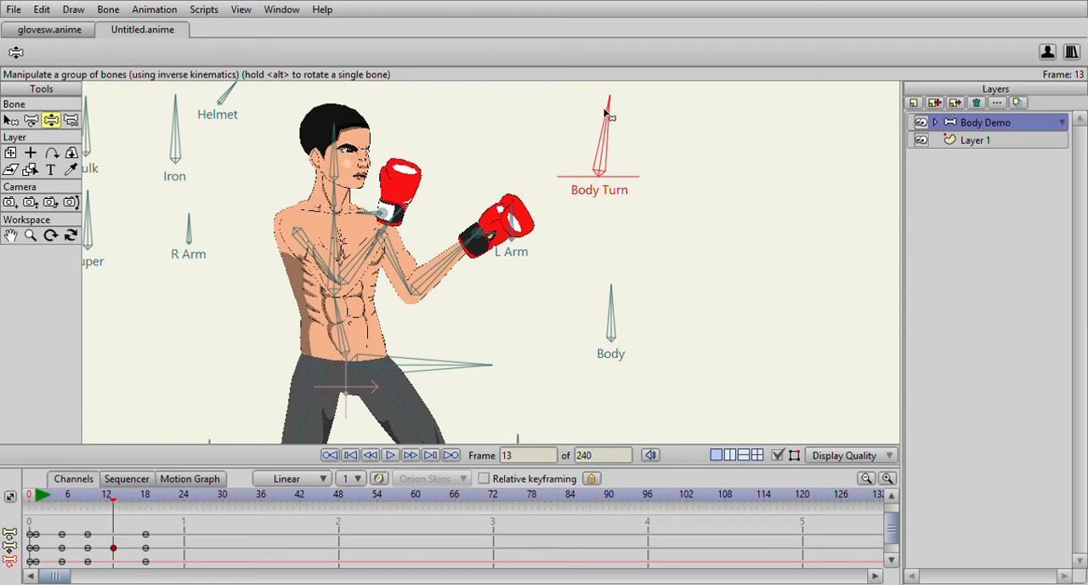
mouse_move(606, 110)
mouse_down()
mouse_move(619, 107)
mouse_move(601, 109)
mouse_up()
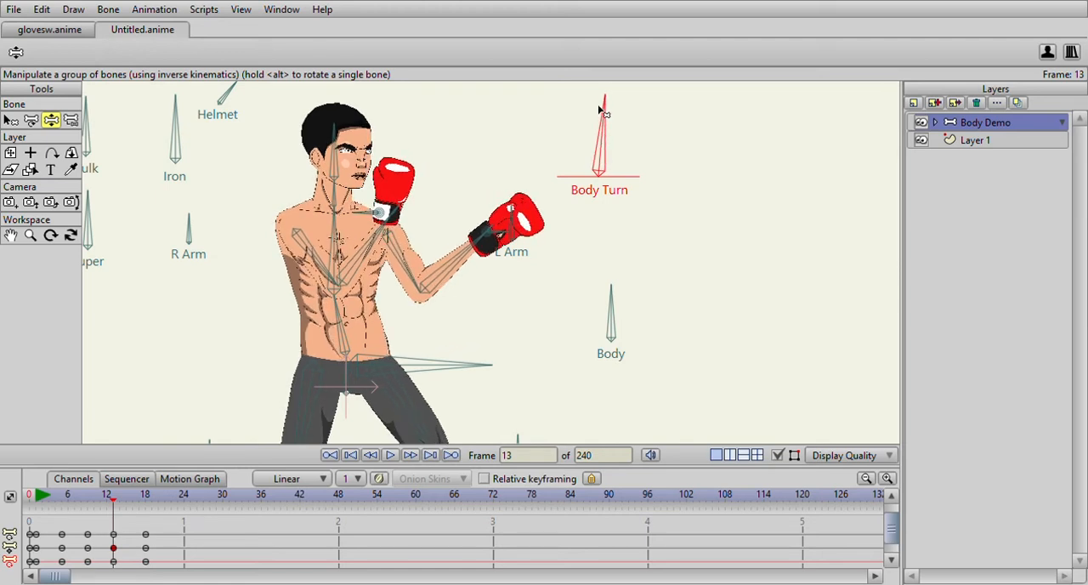
- Play back the animation from the start to check the torso turn
drag(115, 502, 28, 504)
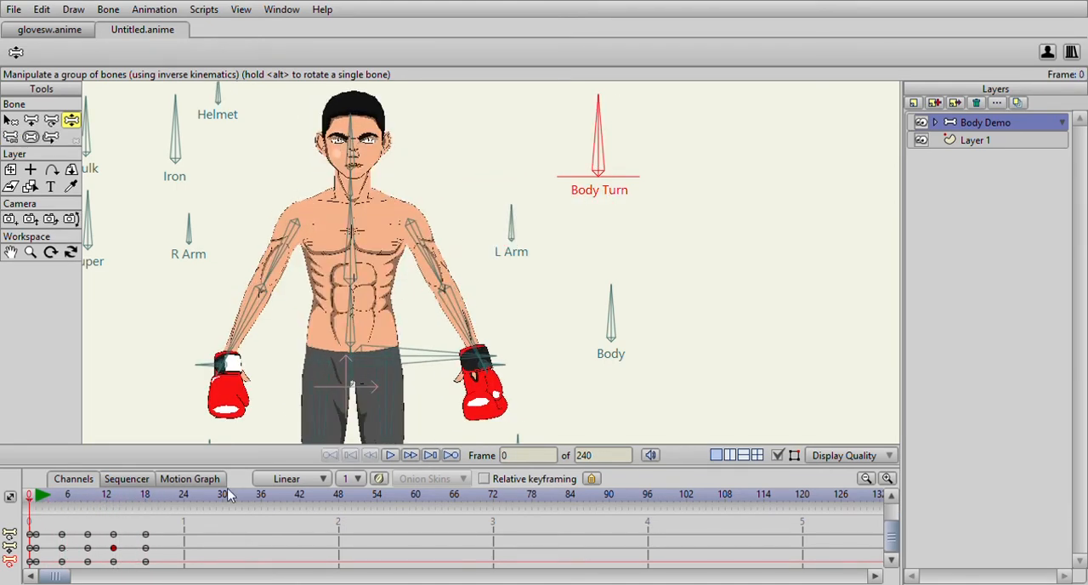
click(391, 456)
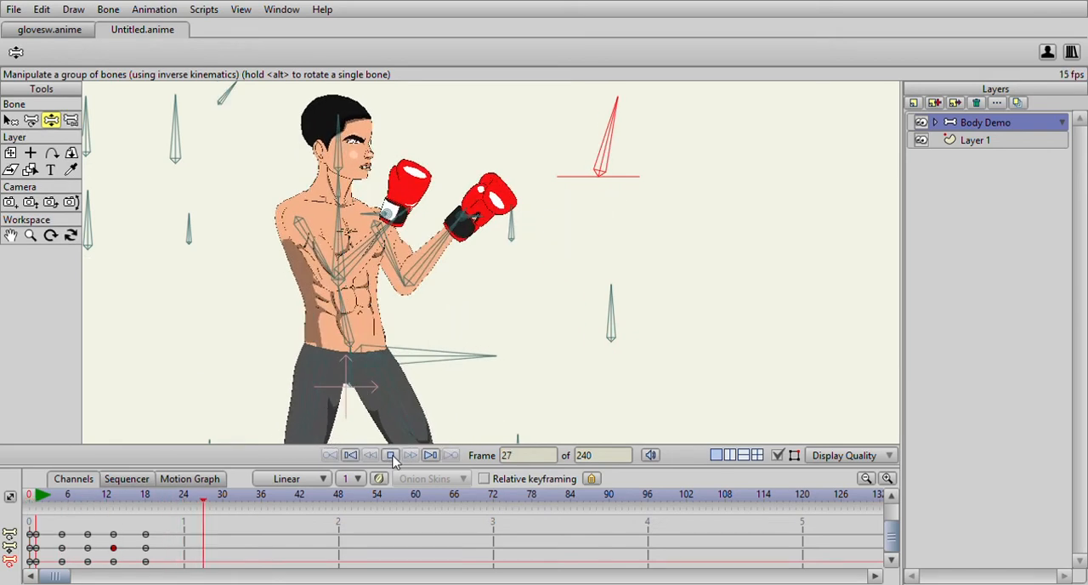
key(space)
- Move the final guard-pose keyframes to frame 17 and replay the punch from frame 1
drag(31, 496, 140, 564)
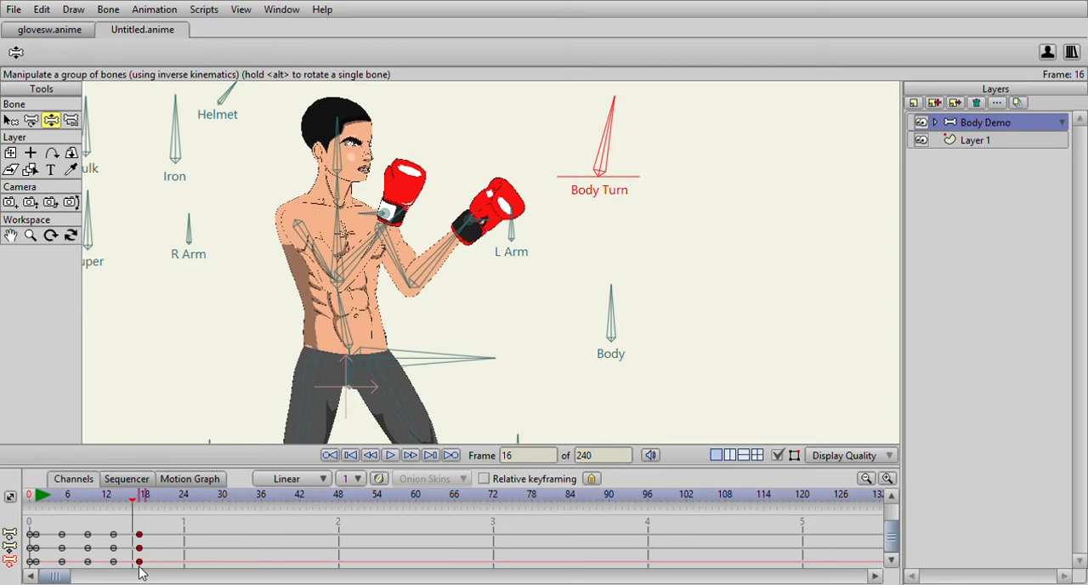
click(36, 502)
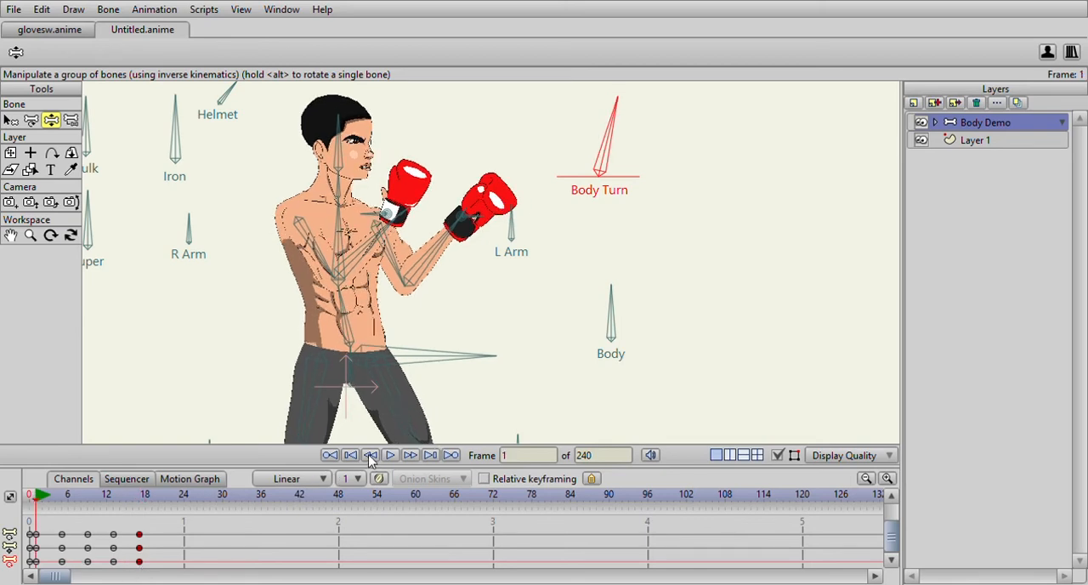
click(389, 455)
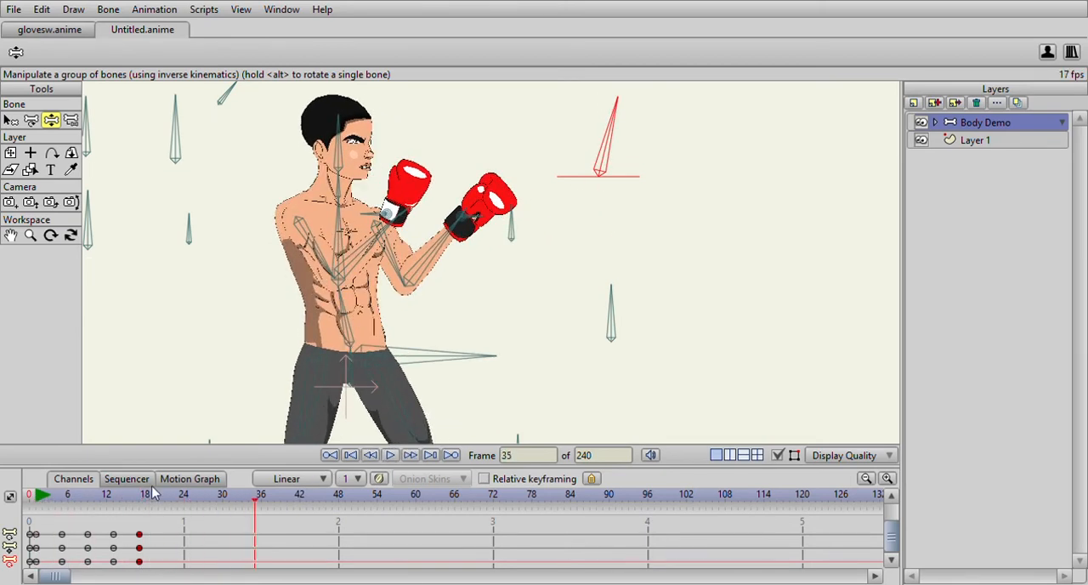
click(41, 489)
- Review the punch up to frame 9 and select the left glove's L H Target bone
drag(41, 497, 88, 507)
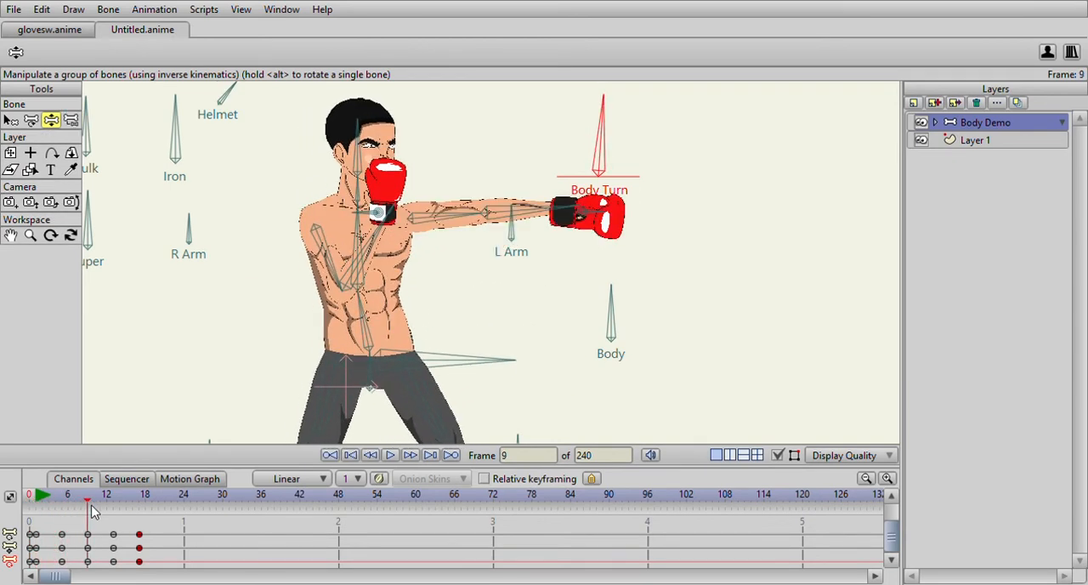
click(62, 561)
drag(65, 563, 67, 564)
drag(68, 561, 66, 570)
click(10, 119)
scroll(486, 263, up, 2)
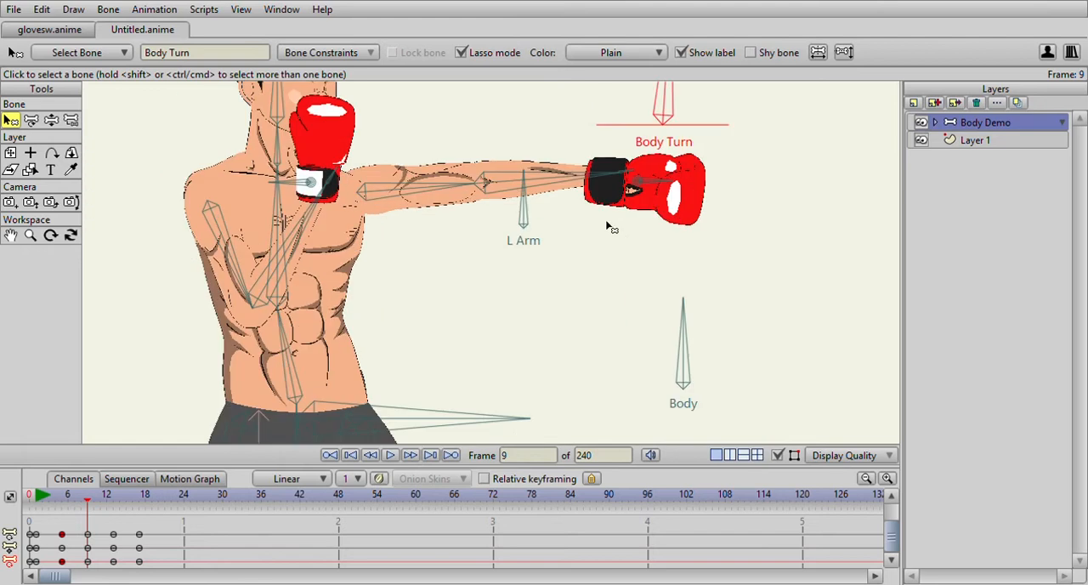
click(661, 188)
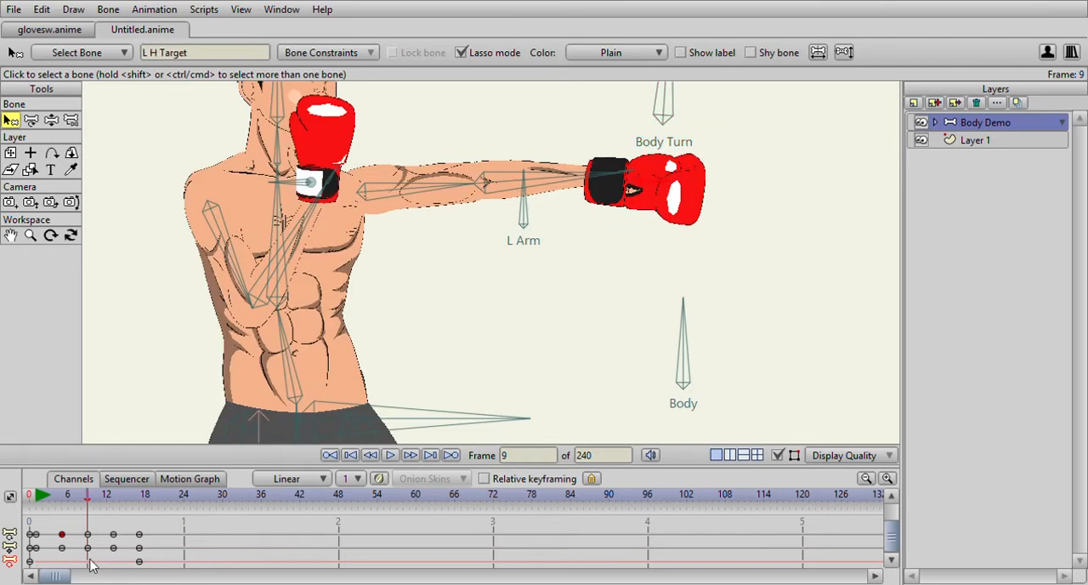
- Scrub through the punch and move the L H Target bone's extended-punch keyframe to frame 10
drag(36, 496, 136, 512)
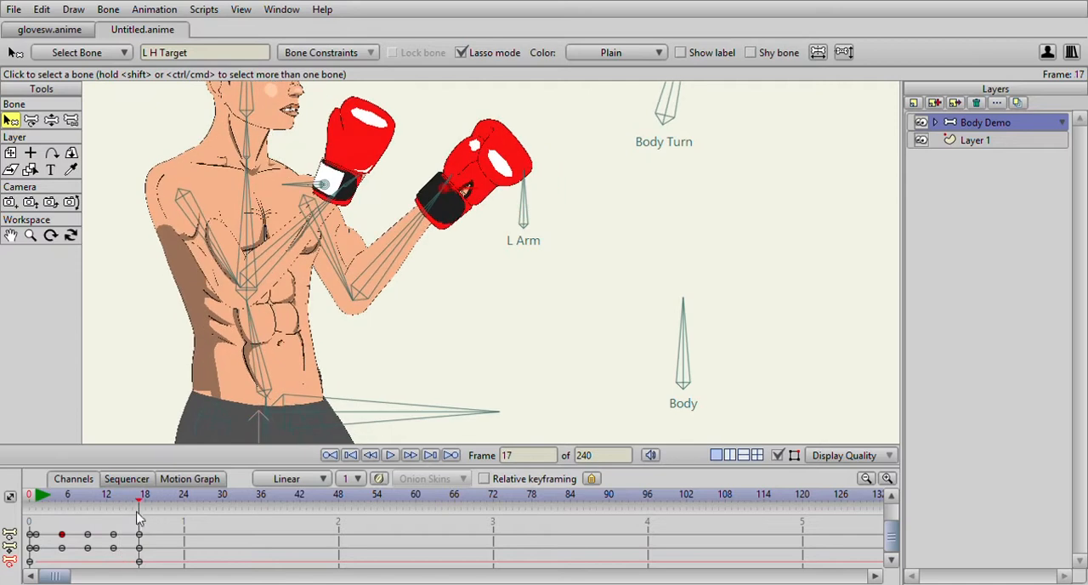
click(177, 559)
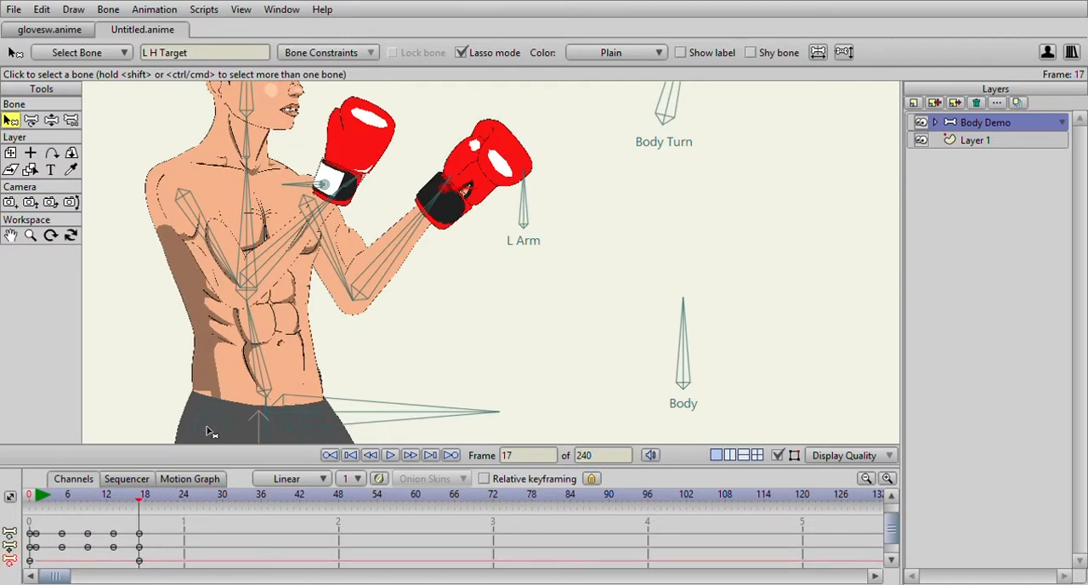
drag(43, 501, 140, 515)
drag(900, 537, 898, 551)
click(38, 498)
drag(38, 500, 104, 507)
drag(88, 561, 100, 562)
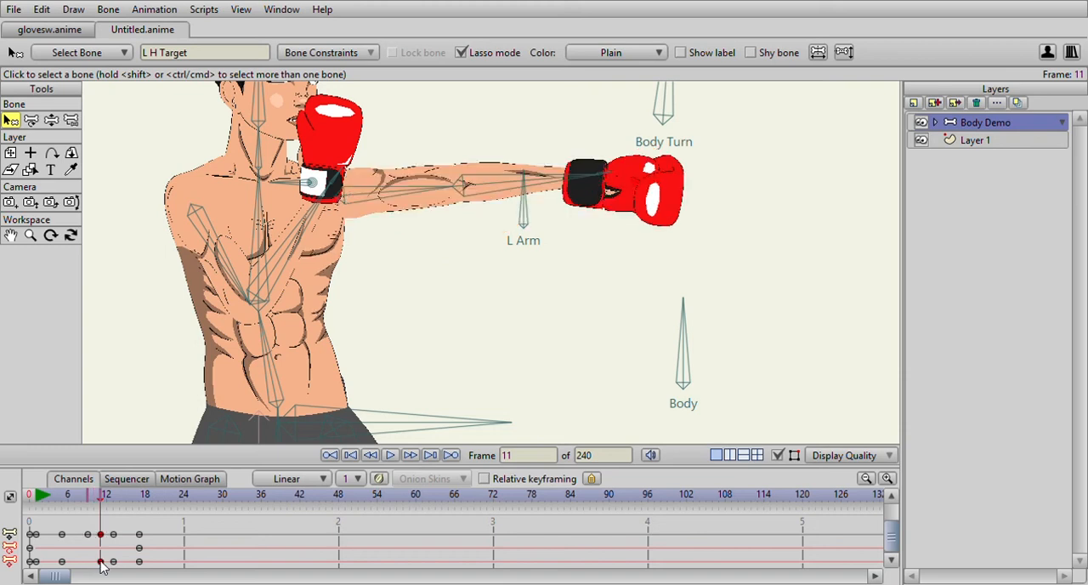
drag(64, 513, 100, 508)
drag(100, 562, 93, 562)
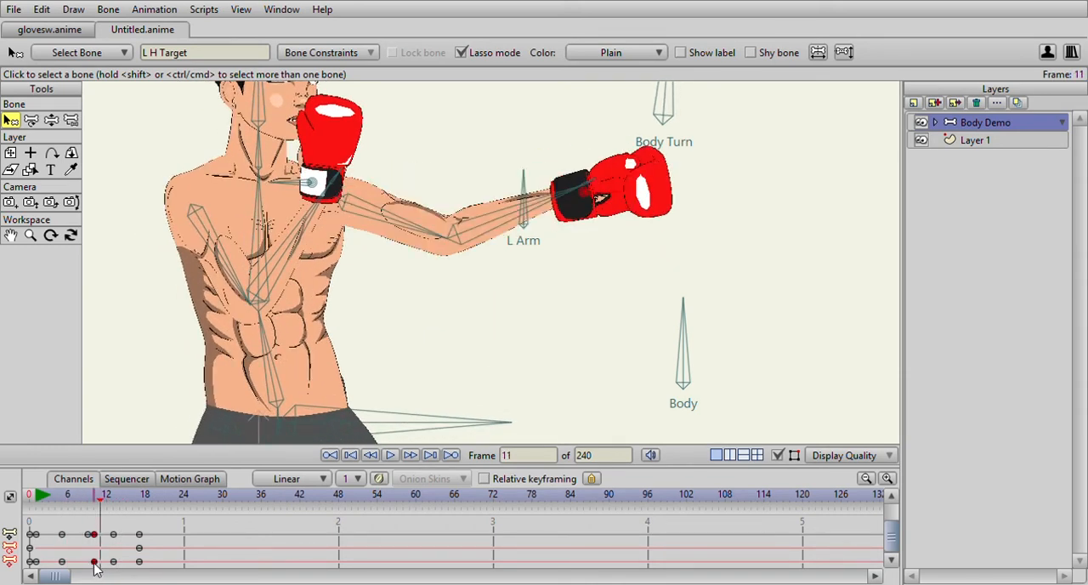
- Replay the punch and move the L H Target bone's pulled-back keyframe to frame 6
click(42, 501)
click(390, 455)
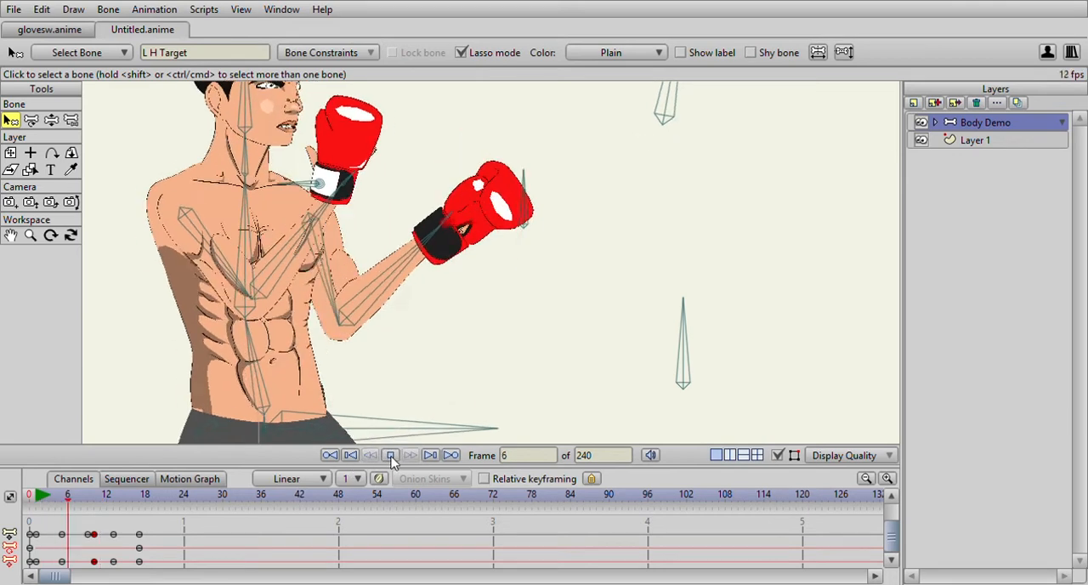
click(390, 455)
click(68, 497)
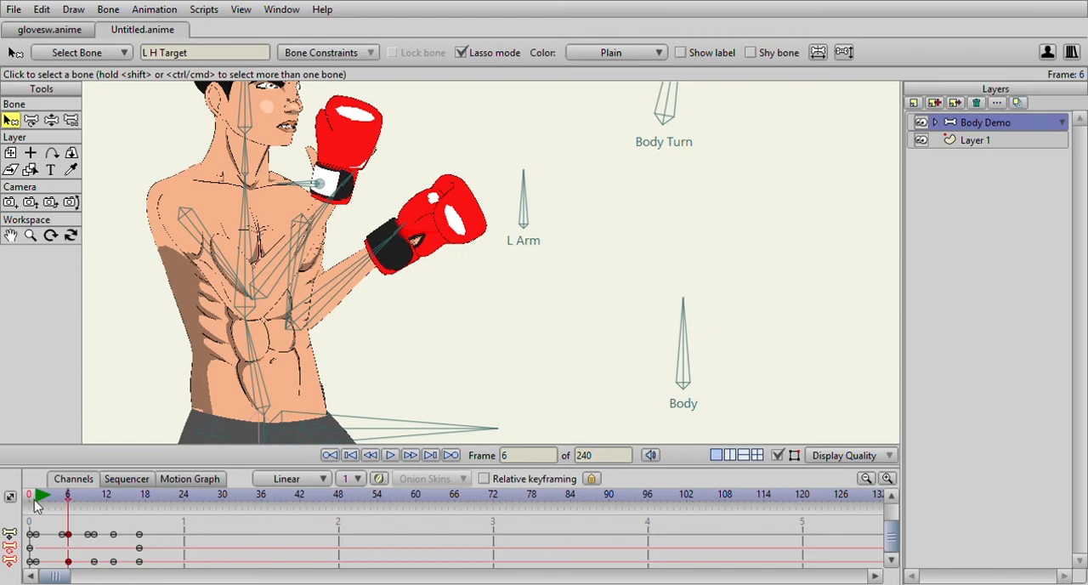
- Play back the retimed punch with the whole figure in view and return to frame 1
click(390, 457)
scroll(401, 385, down, 4)
click(391, 457)
drag(37, 497, 38, 548)
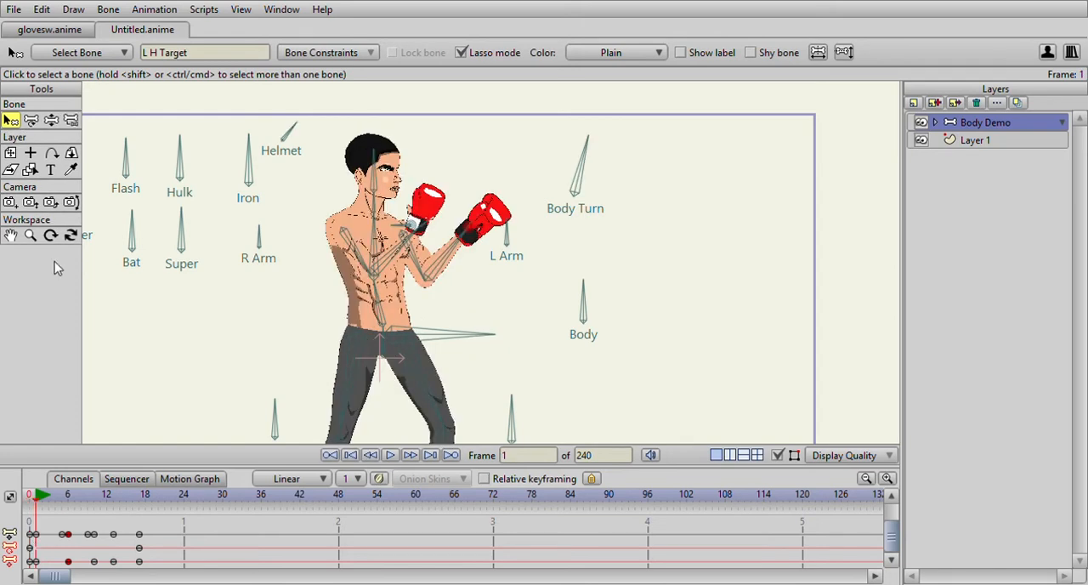
- Lean the lower and upper torso bones slightly back at frame 5 for the wind-up
click(51, 120)
scroll(380, 348, up, 3)
click(317, 340)
click(303, 290)
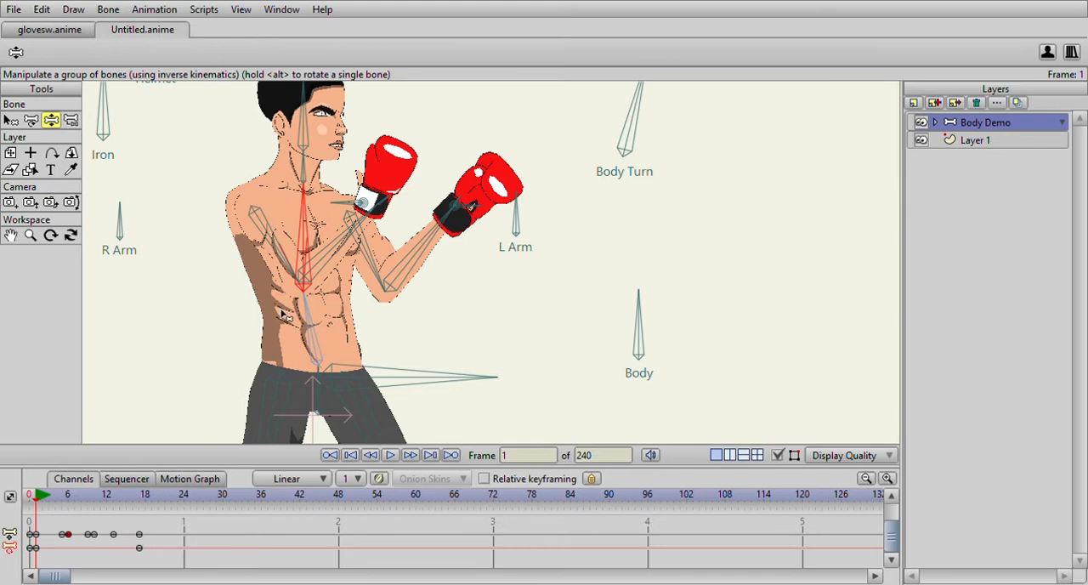
click(139, 497)
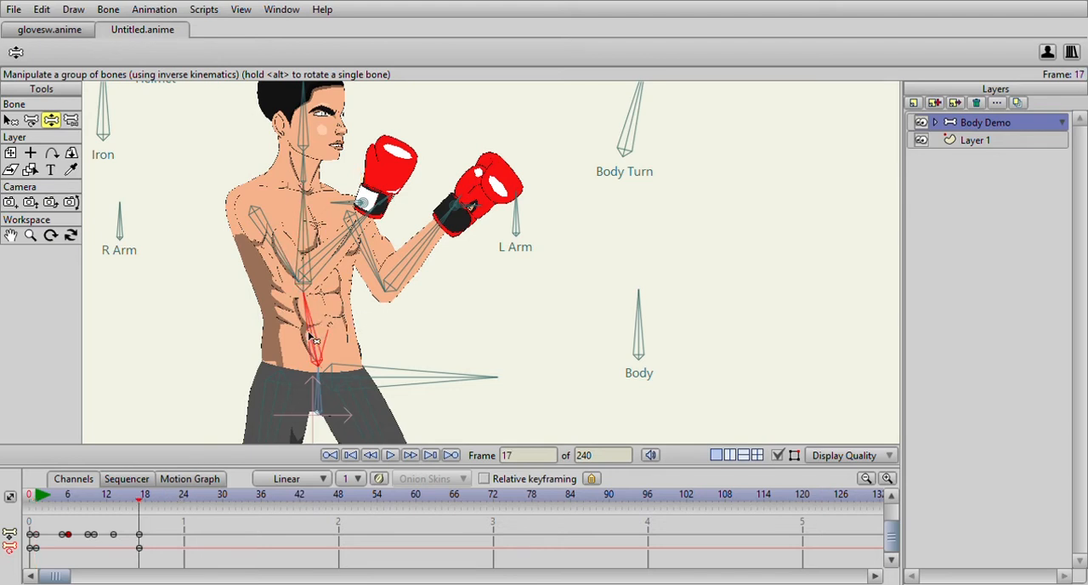
drag(38, 497, 61, 499)
drag(302, 333, 299, 330)
click(299, 227)
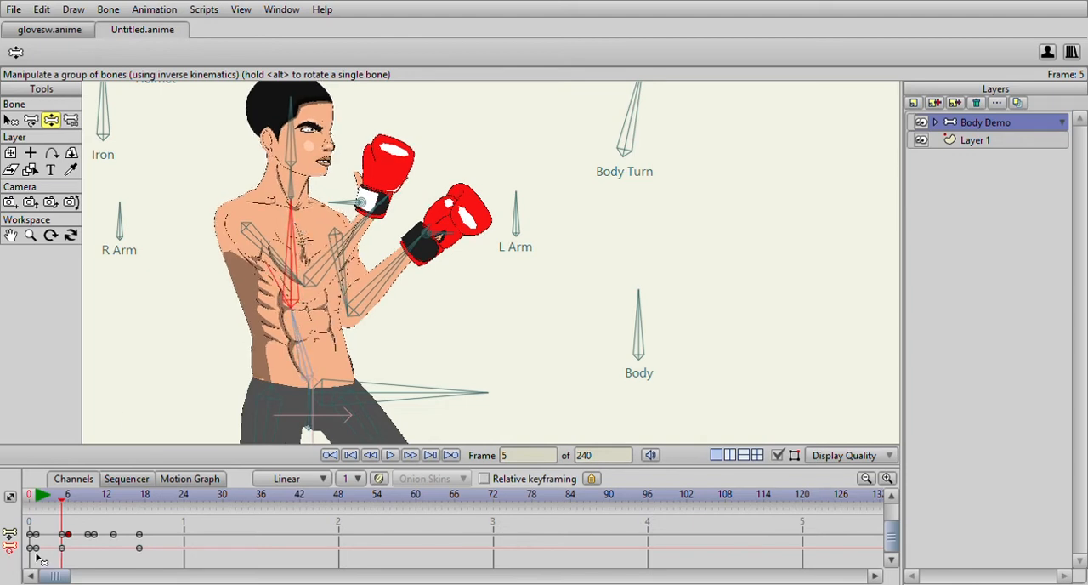
- Adjust the lower torso bone's tilt at frame 13 and lean the upper torso bone forward at frame 10
drag(62, 499, 89, 500)
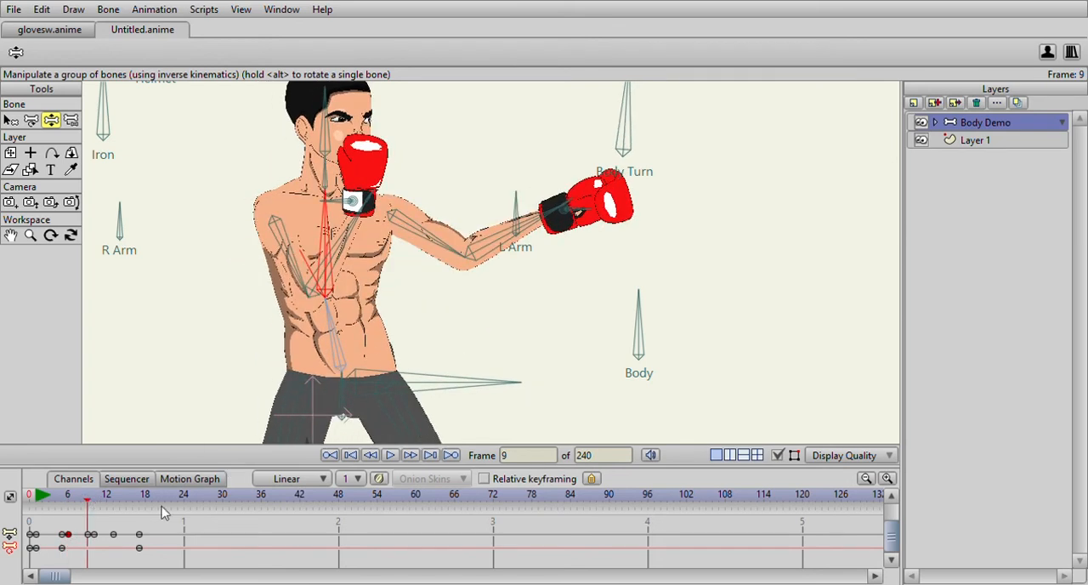
click(114, 499)
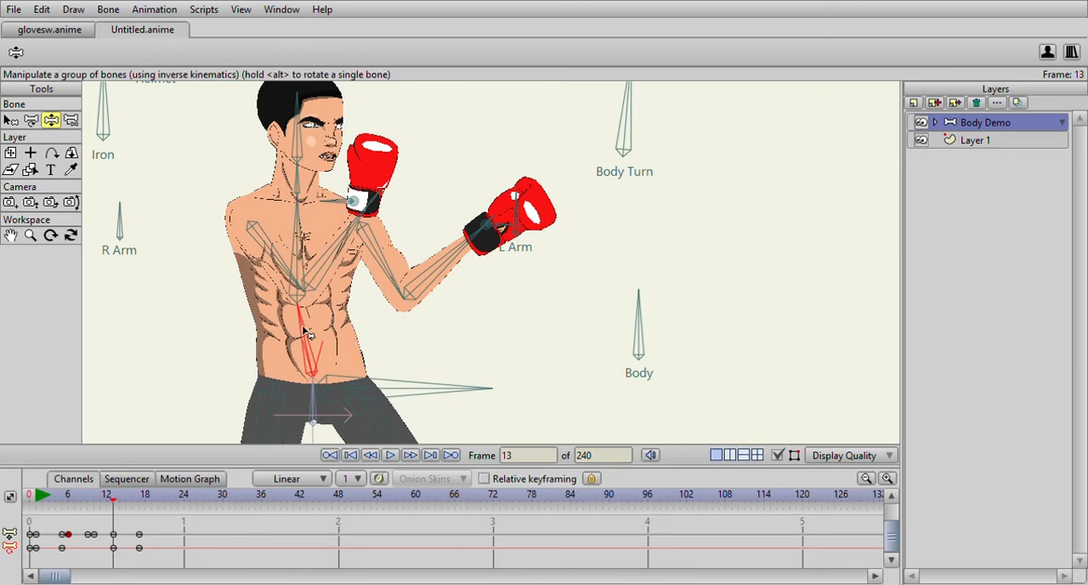
drag(302, 329, 307, 333)
click(95, 496)
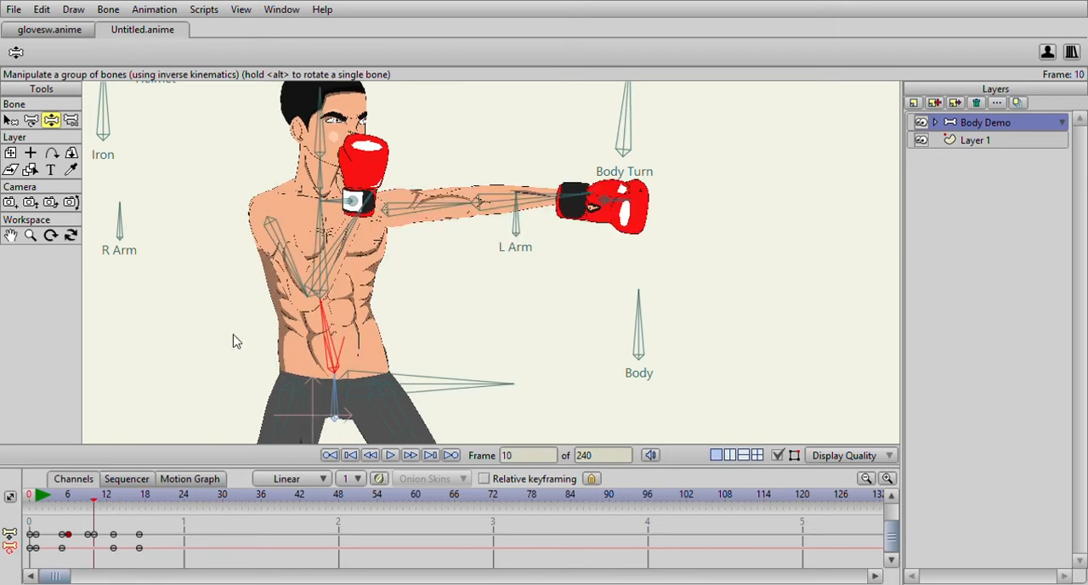
drag(324, 236, 325, 236)
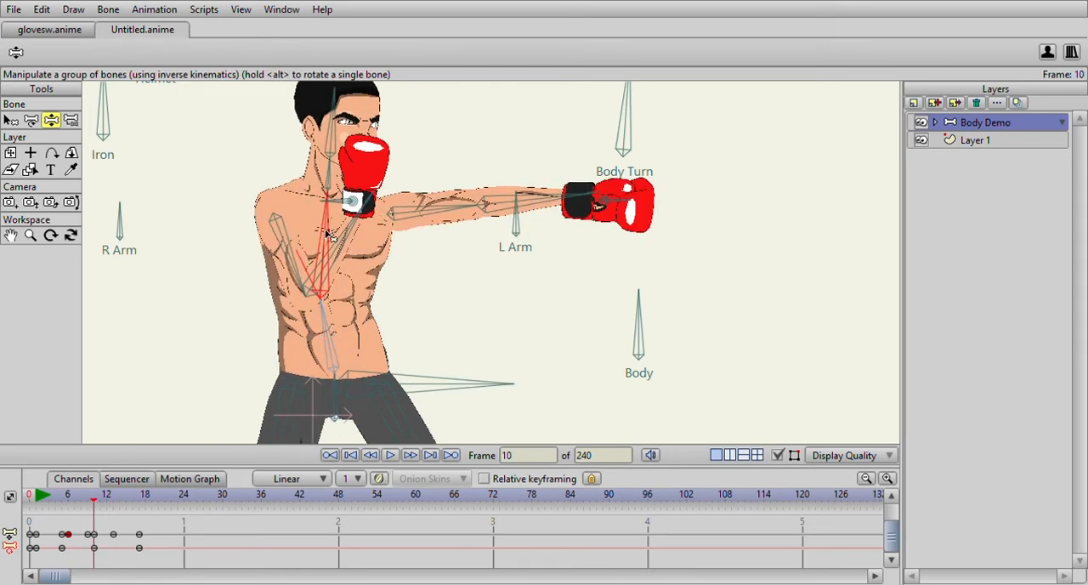
- Lean the upper torso bone slightly back at frame 13
scroll(106, 528, down, 4)
click(113, 497)
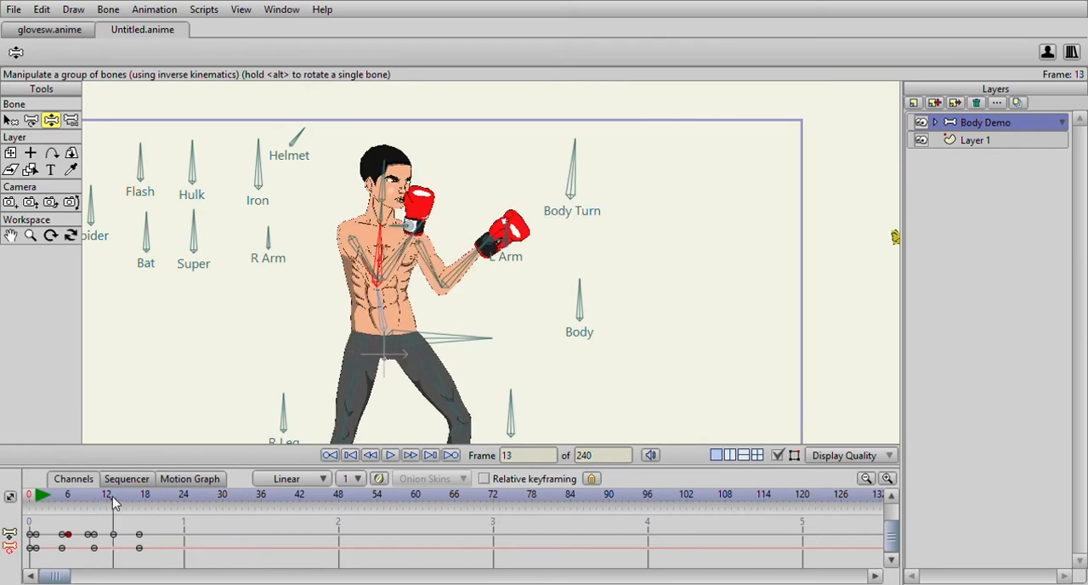
drag(384, 252, 366, 262)
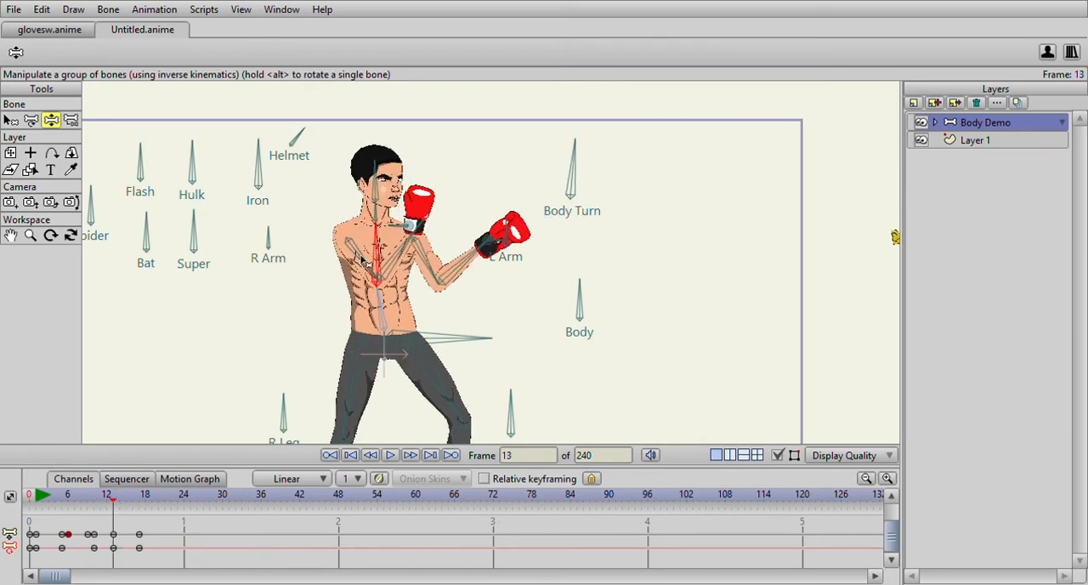
- Play back the punch twice to check the torso lean and return to frame 1
click(40, 498)
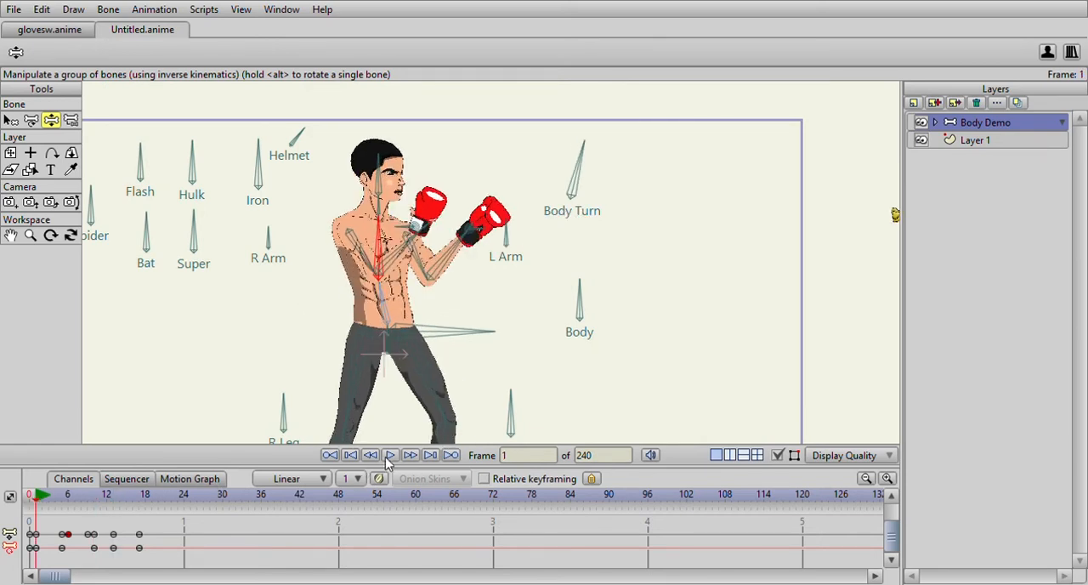
click(390, 455)
click(390, 457)
mouse_move(37, 498)
mouse_down()
mouse_move(112, 499)
mouse_move(42, 509)
mouse_up()
click(390, 456)
click(392, 456)
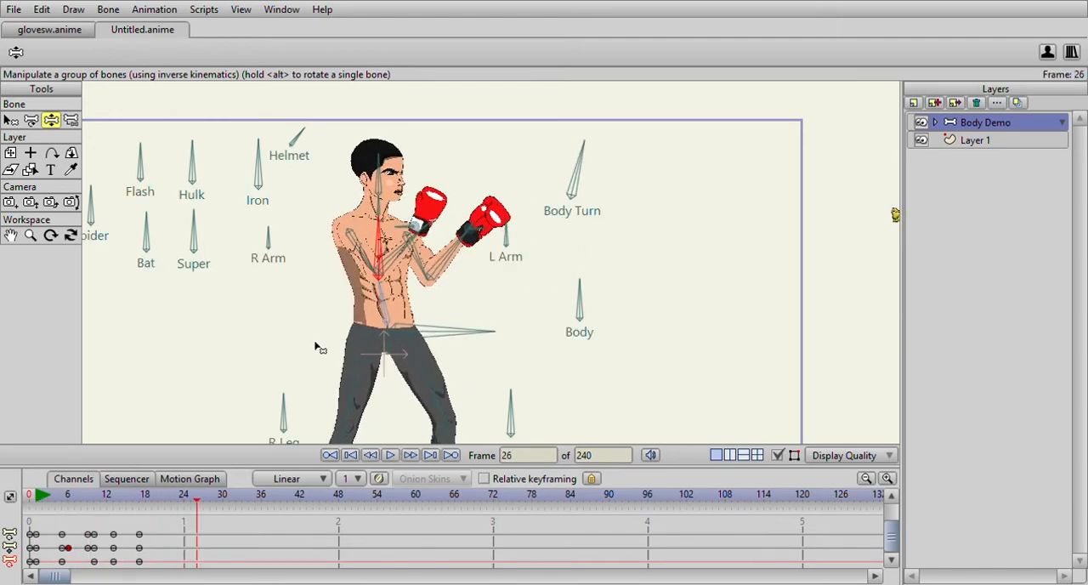
click(37, 501)
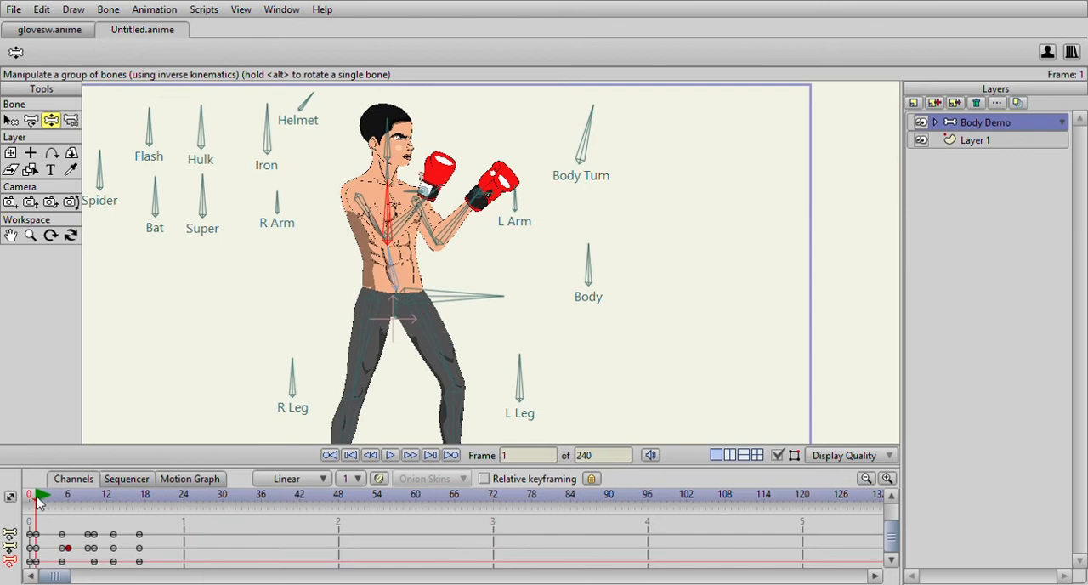
- Select all the punch keyframes from frame 1 to frame 17 and play back the animation
drag(40, 503, 34, 583)
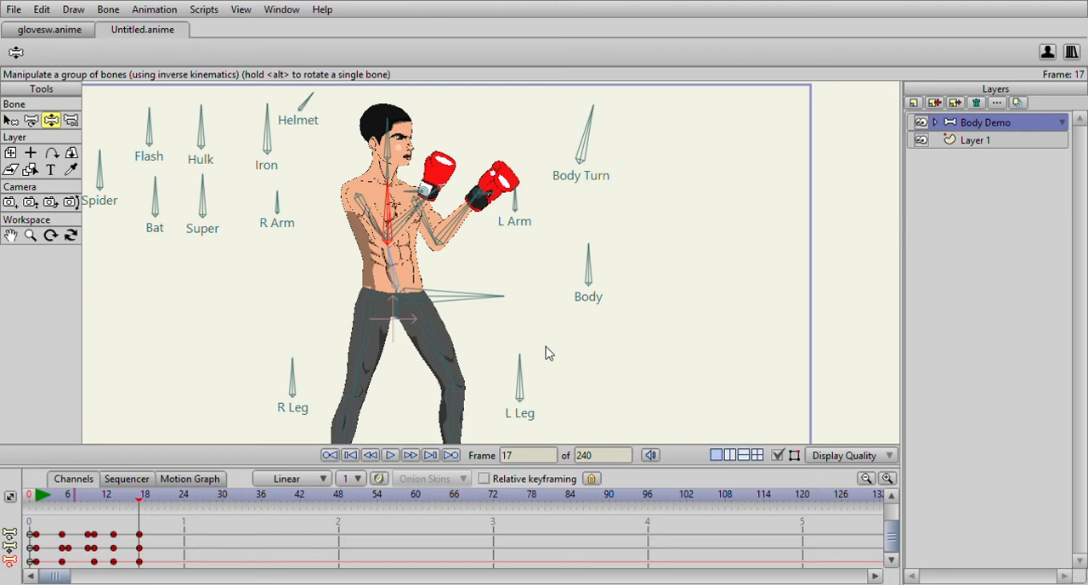
key(space)
key(space)
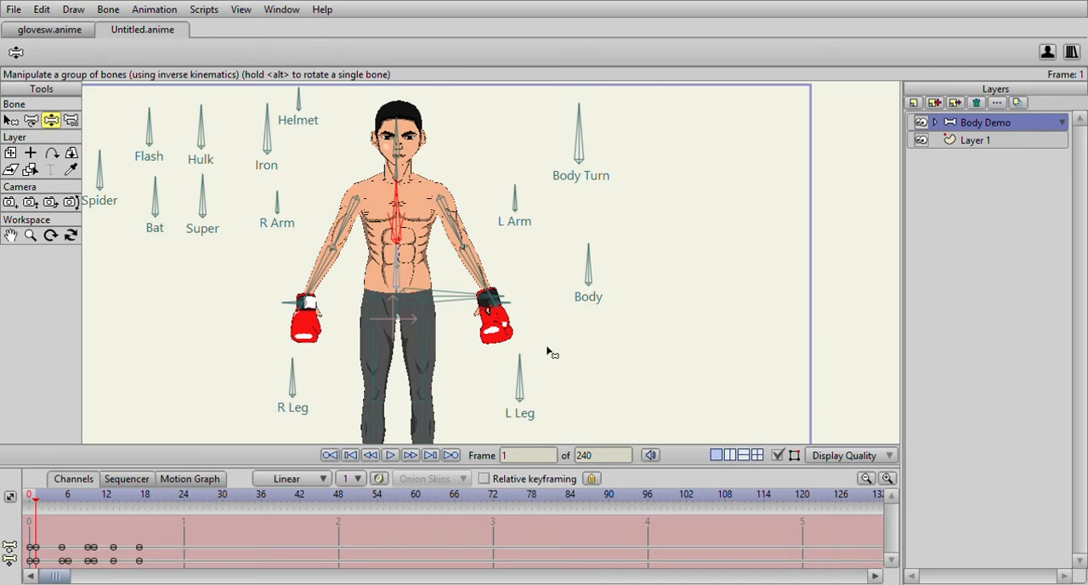
- Scrub through the punch frames to examine the motion of the body and legs
drag(73, 498, 139, 514)
click(80, 519)
drag(39, 498, 116, 495)
drag(482, 339, 493, 268)
- Select the Blank 2 foot bone layer inside the R Leg group at frame 1
click(34, 497)
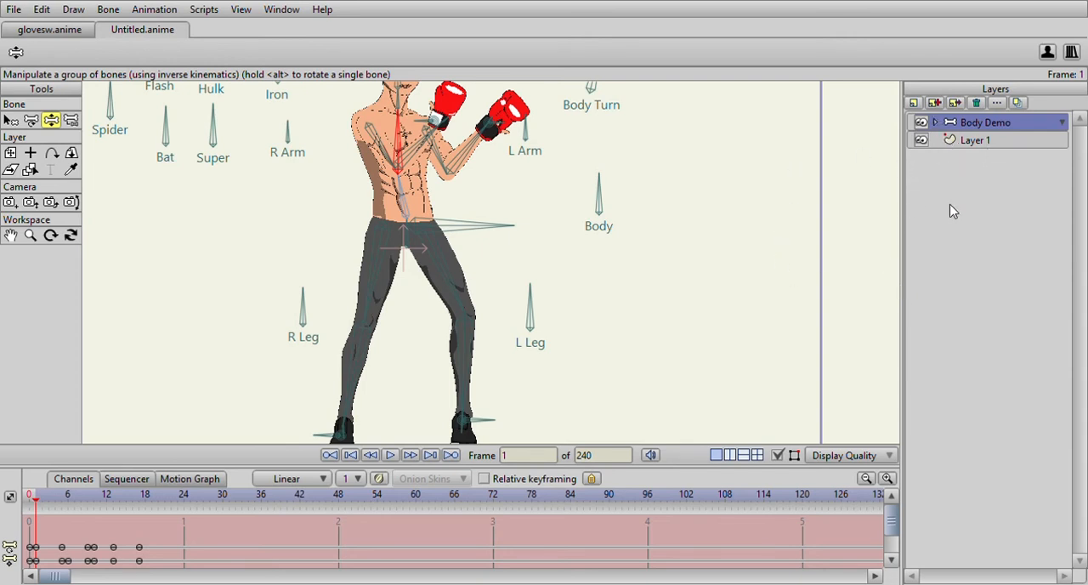
scroll(976, 372, down, 3)
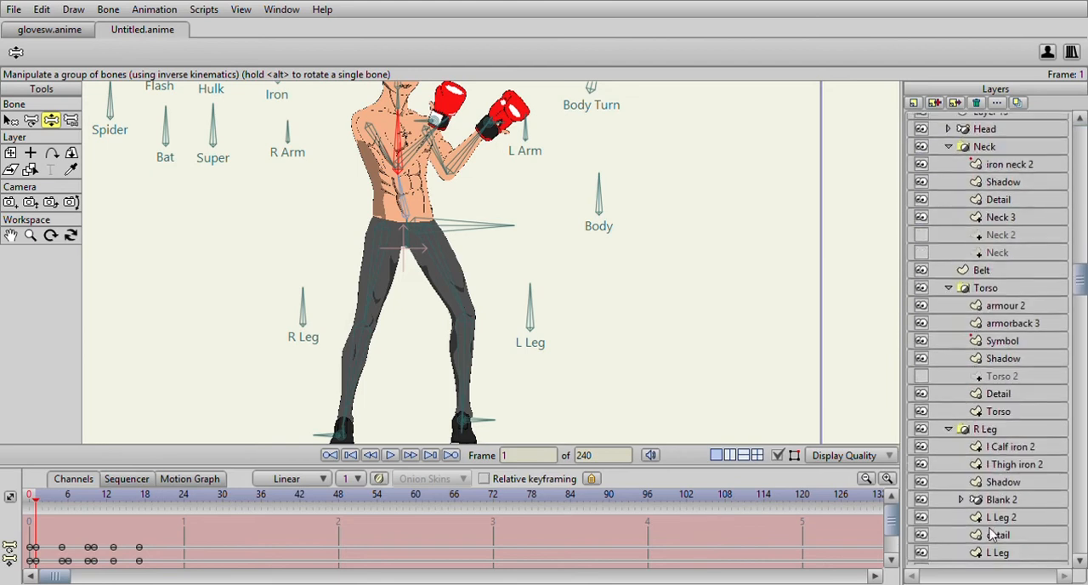
scroll(989, 528, down, 2)
click(999, 423)
drag(617, 401, 614, 258)
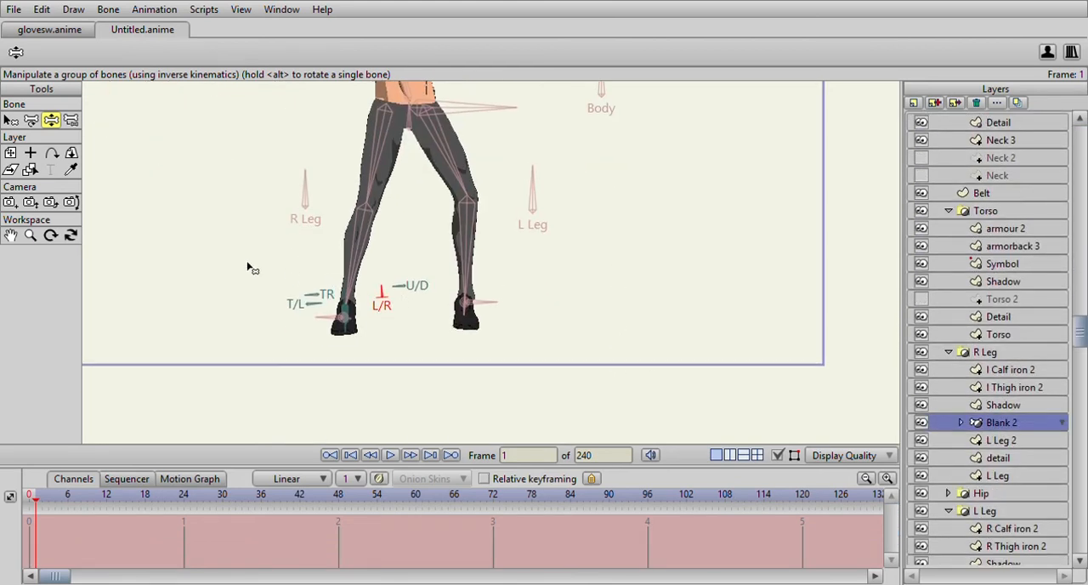
- Select the Blank foot bone layer in the L Leg group and rotate its L/R control at frame 1 to turn the left foot sideways
scroll(1014, 495, down, 3)
click(1010, 479)
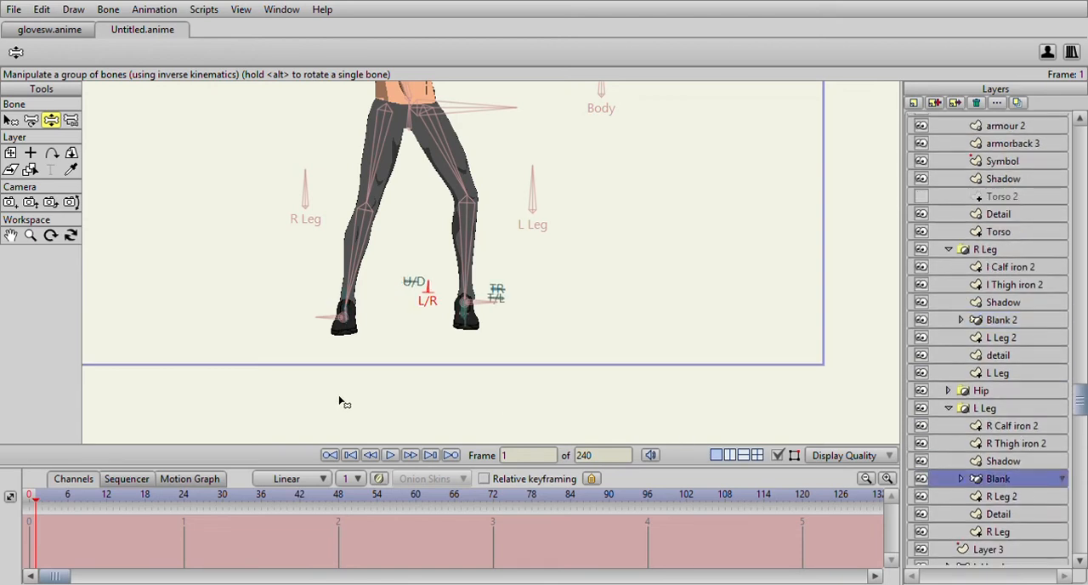
mouse_move(437, 286)
mouse_down()
mouse_move(478, 268)
mouse_move(512, 277)
mouse_up()
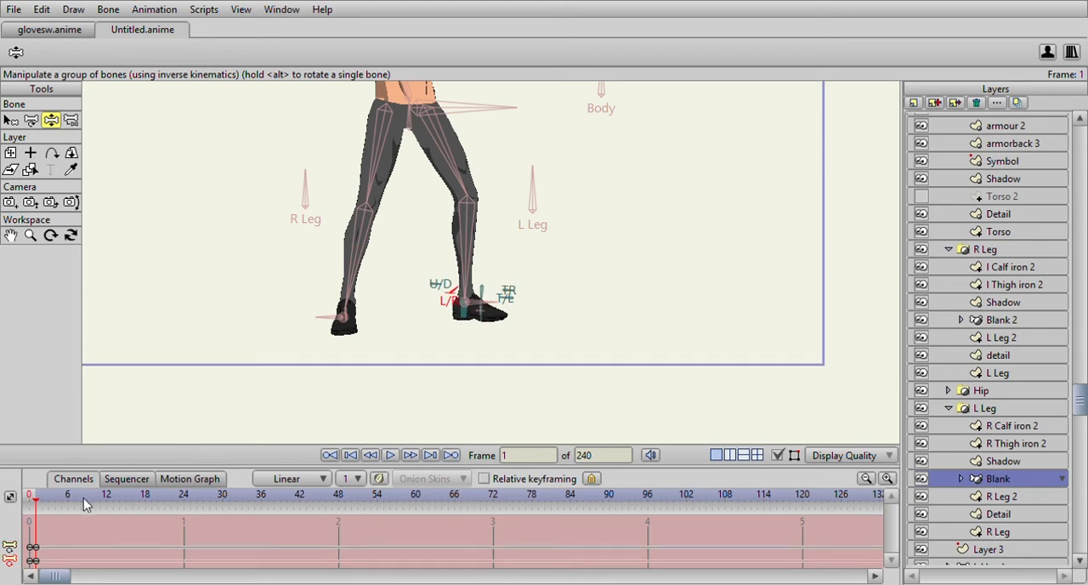
- Select the Body Demo bone layer, bring the whole figure into view and return to frame 1
scroll(1024, 216, up, 7)
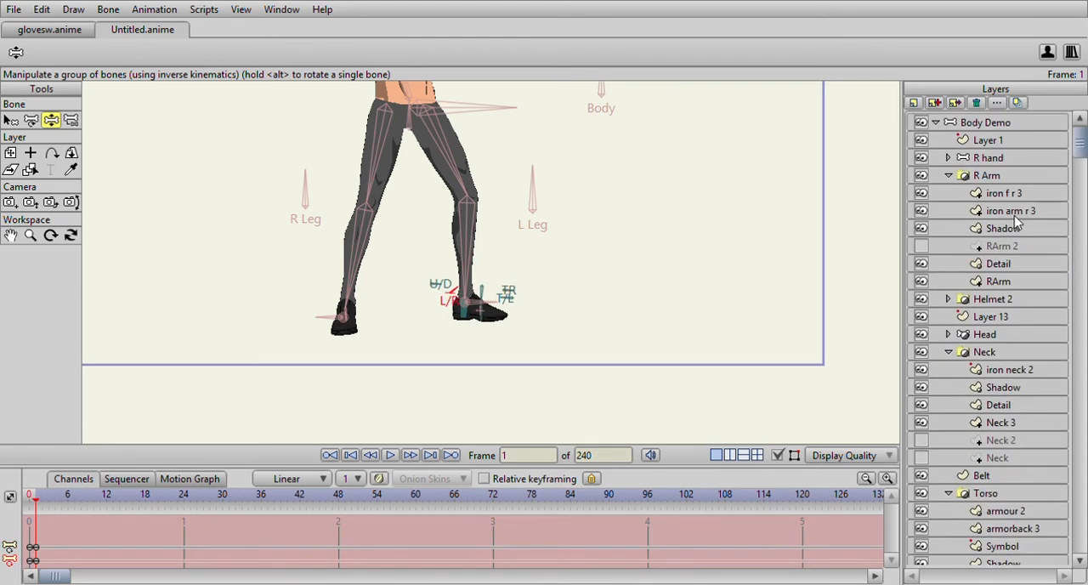
click(995, 125)
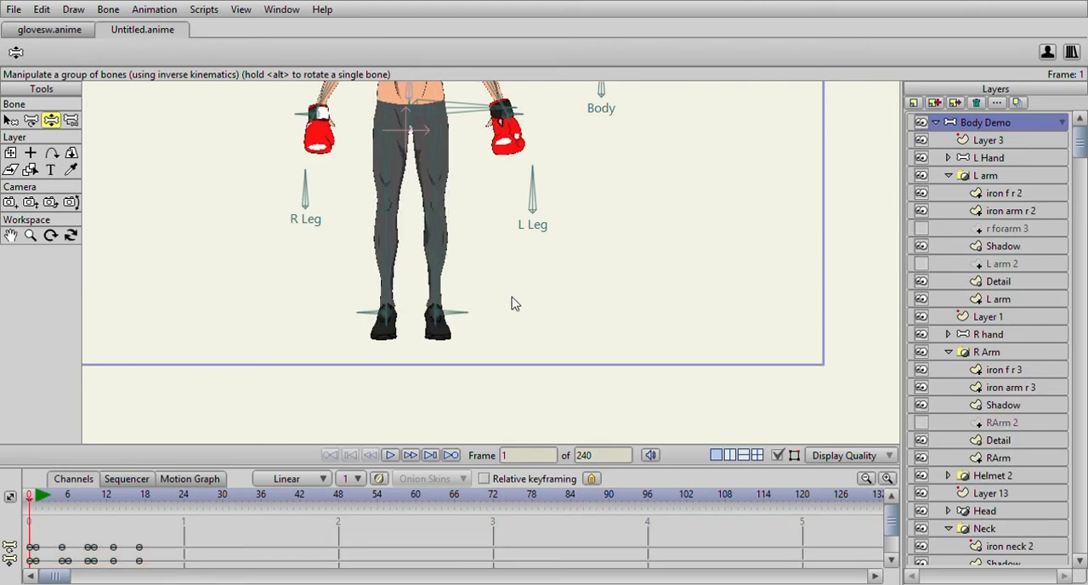
scroll(513, 246, up, 3)
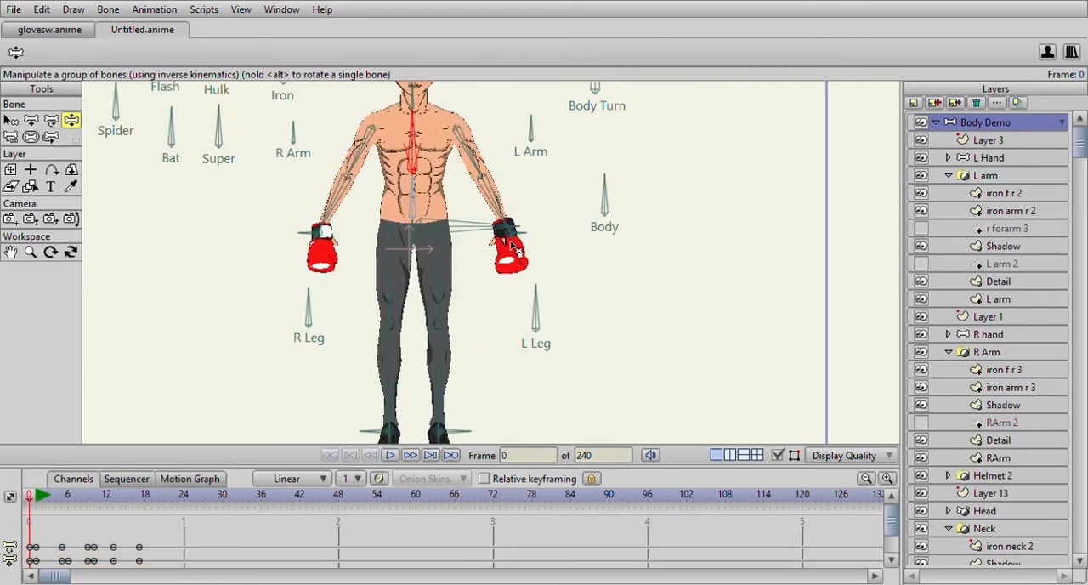
scroll(512, 246, down, 5)
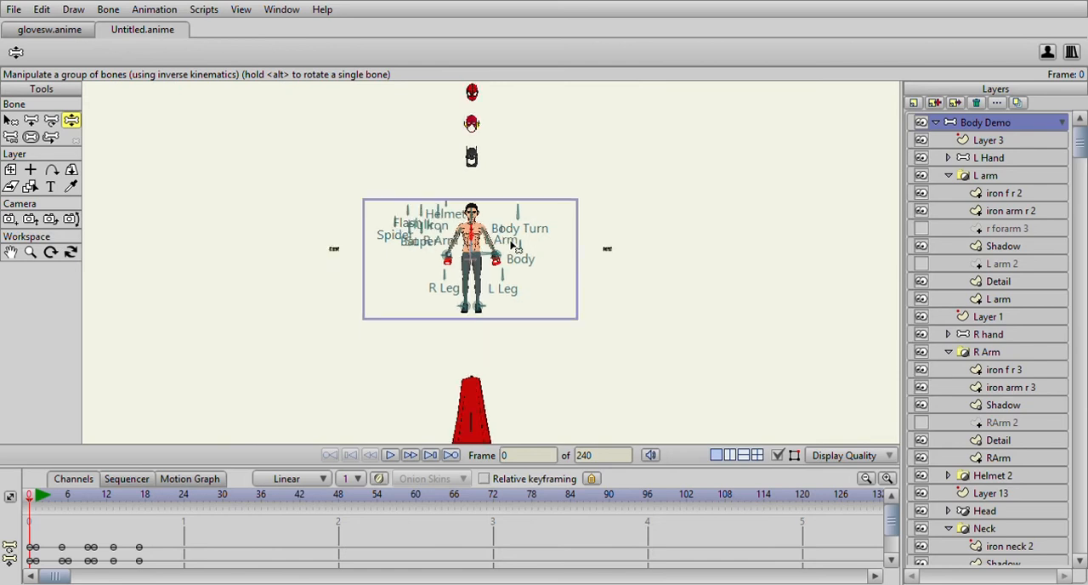
scroll(511, 245, up, 1)
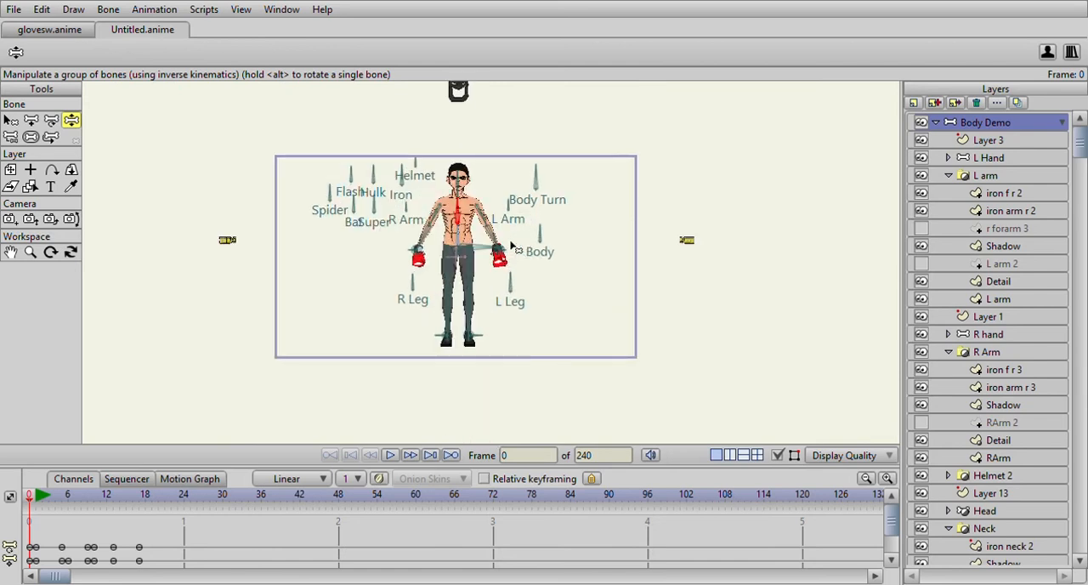
scroll(513, 247, up, 1)
scroll(514, 247, up, 1)
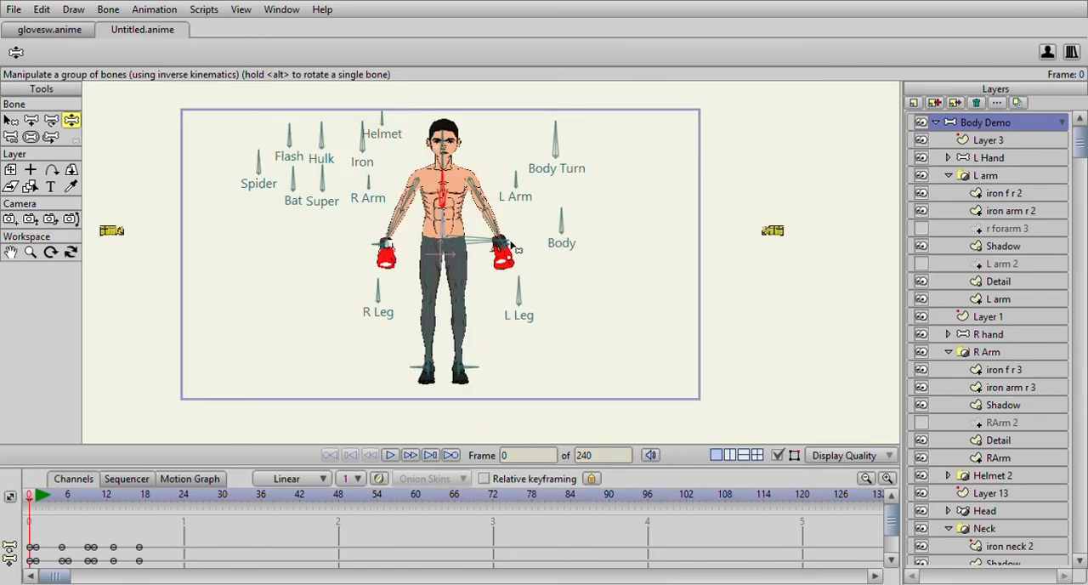
scroll(515, 248, up, 2)
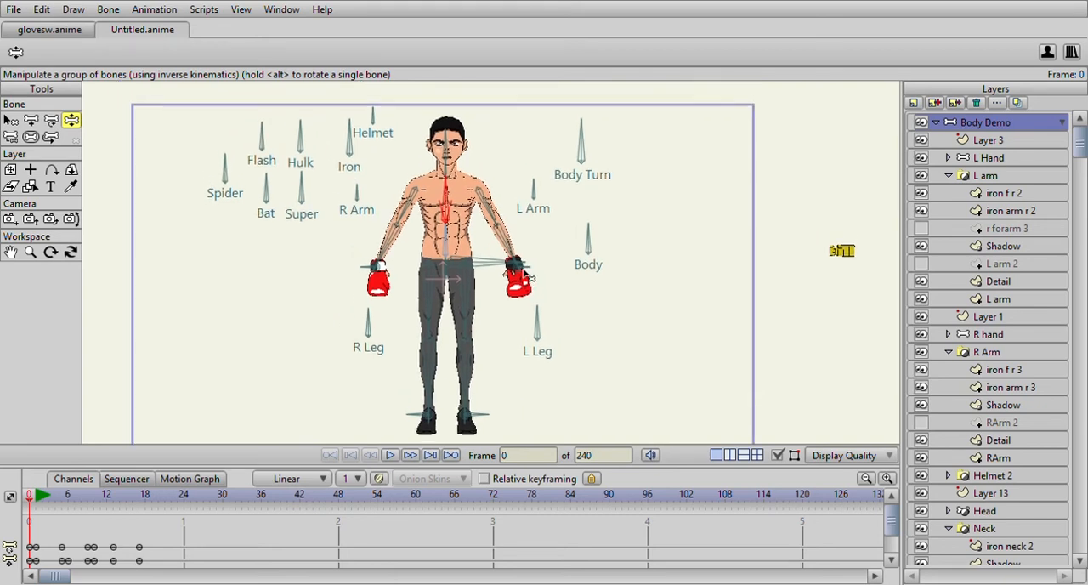
click(34, 498)
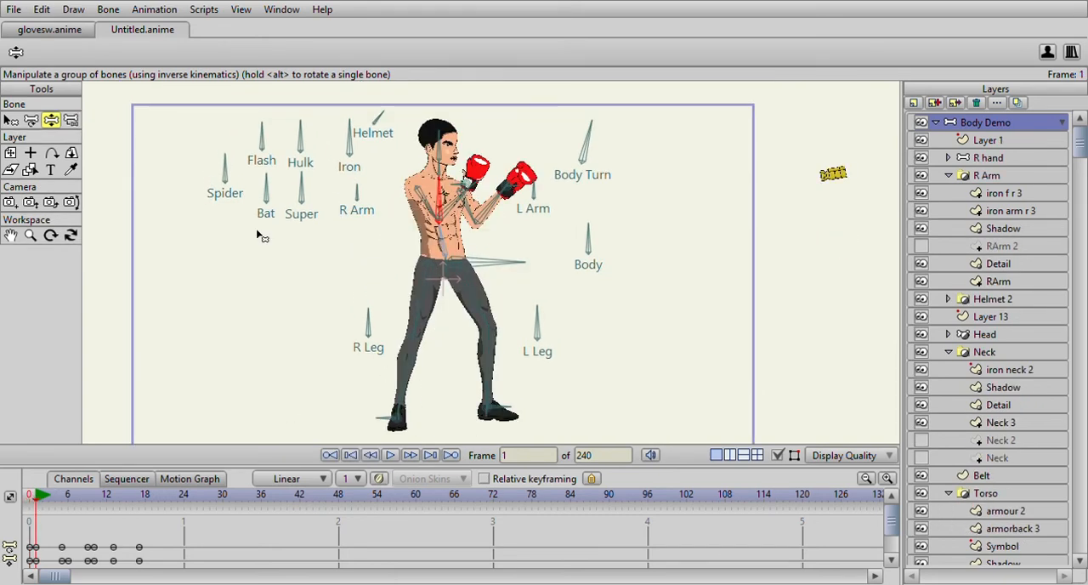
- Tilt the Hulk control bone slightly at frame 1 to bulk up the boxer's body and scrub through the punch to frame 12
drag(299, 128, 310, 126)
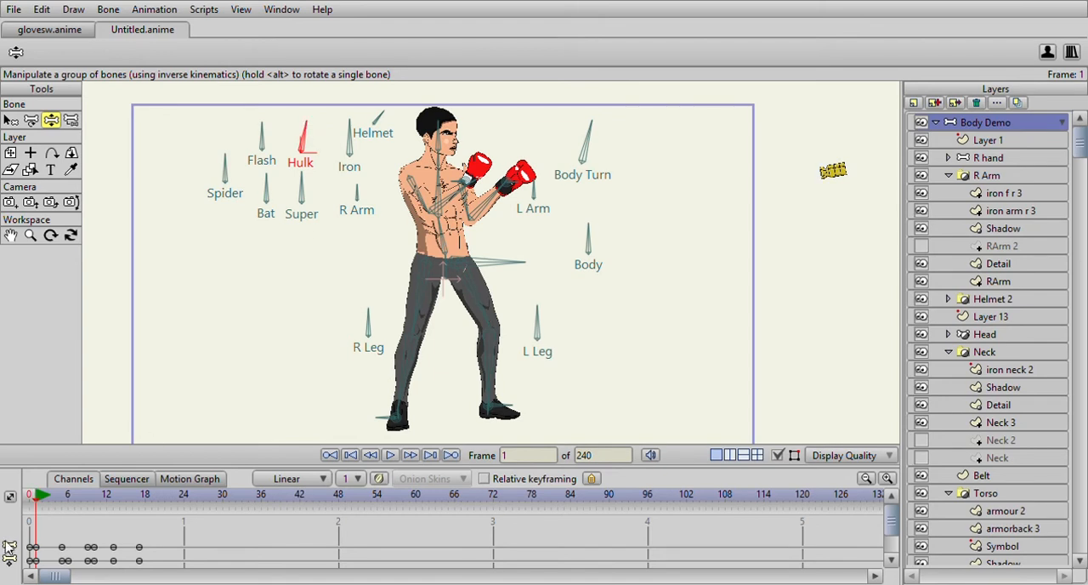
mouse_move(44, 500)
mouse_down()
mouse_move(64, 510)
mouse_move(35, 510)
mouse_up()
drag(313, 125, 313, 124)
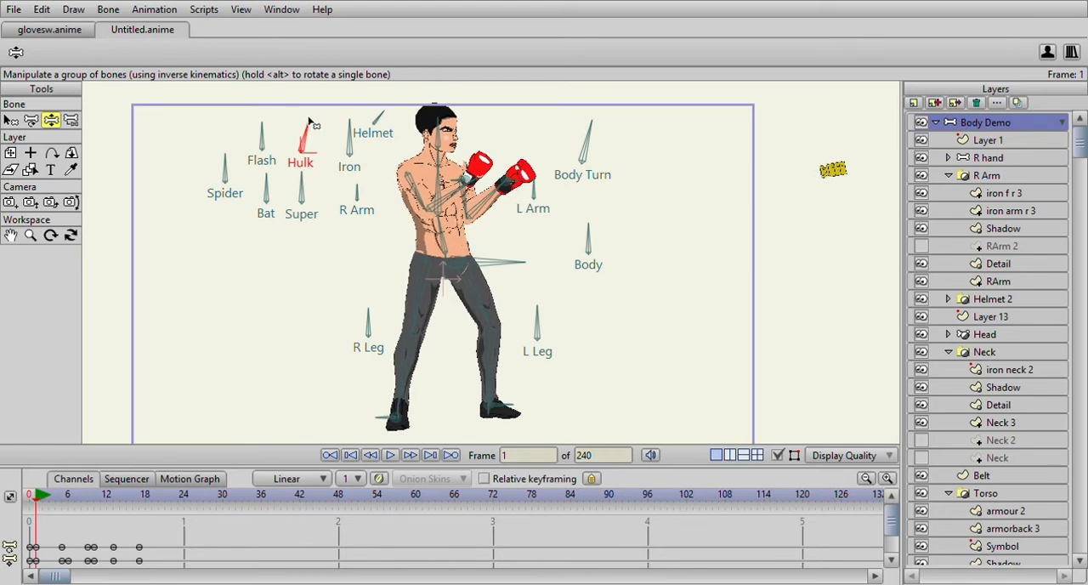
drag(34, 496, 108, 493)
scroll(142, 543, down, 1)
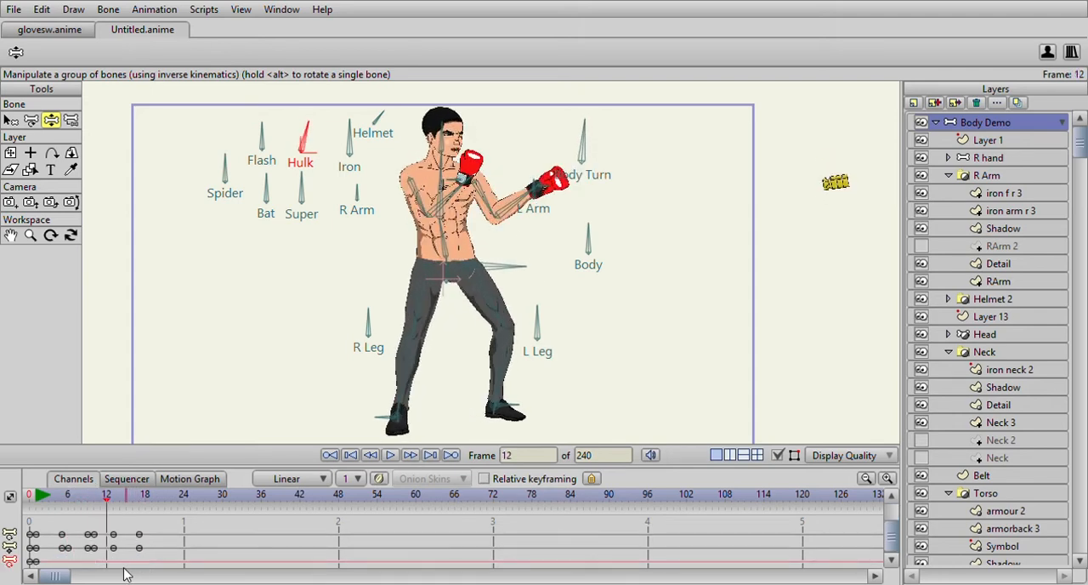
- At frame 10, select the L H Target bone and move it forward to straighten the punching left arm
drag(32, 496, 95, 515)
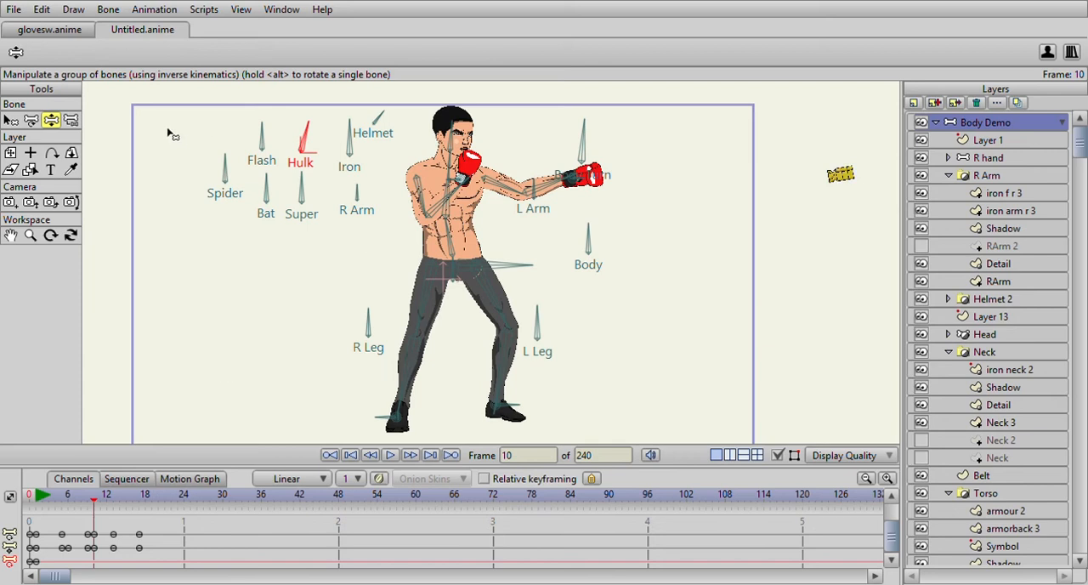
click(10, 120)
scroll(580, 185, up, 3)
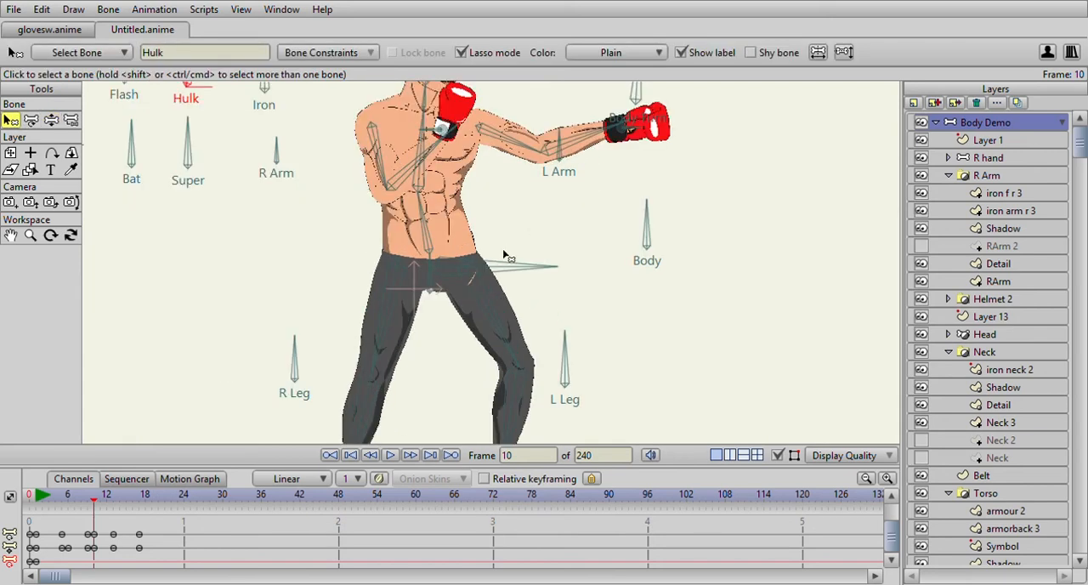
click(595, 181)
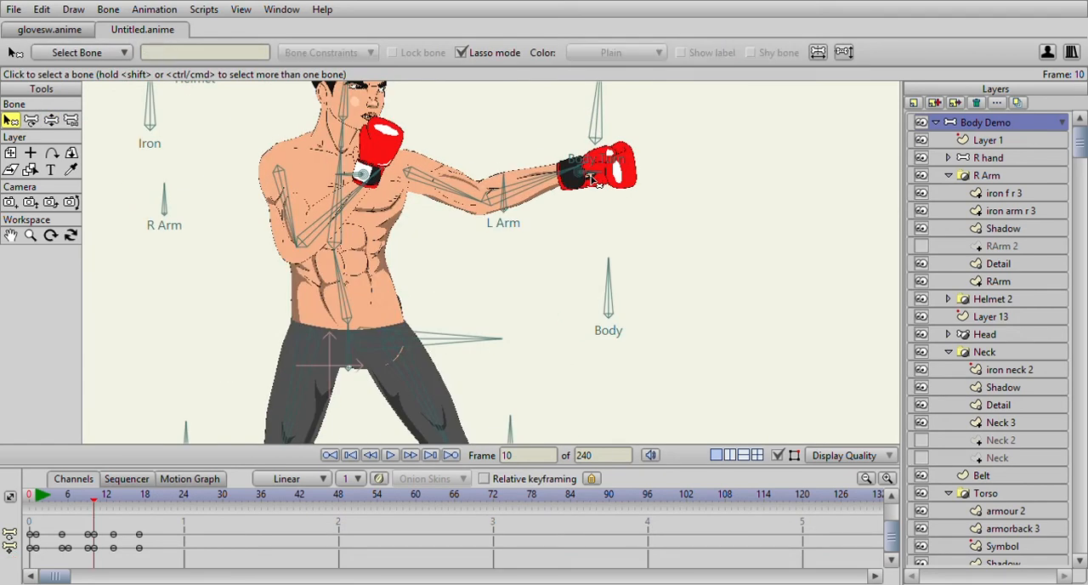
click(598, 176)
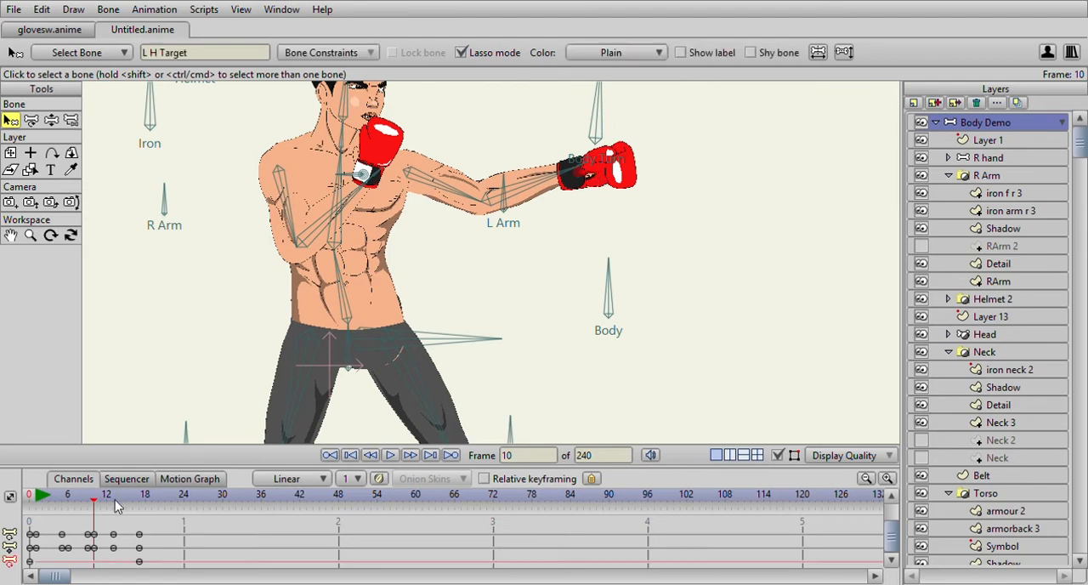
scroll(890, 522, down, 1)
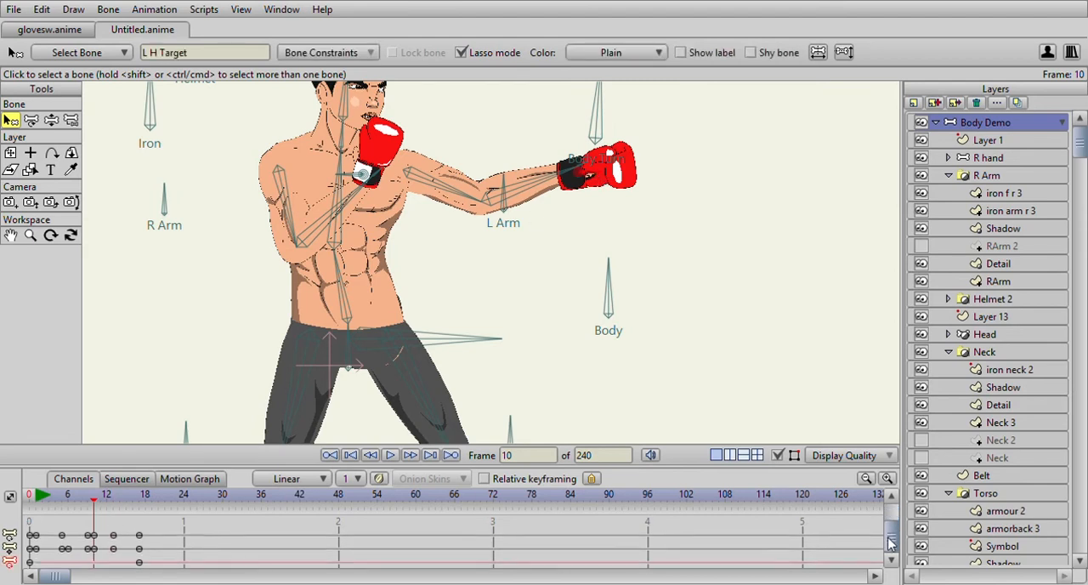
scroll(125, 551, up, 1)
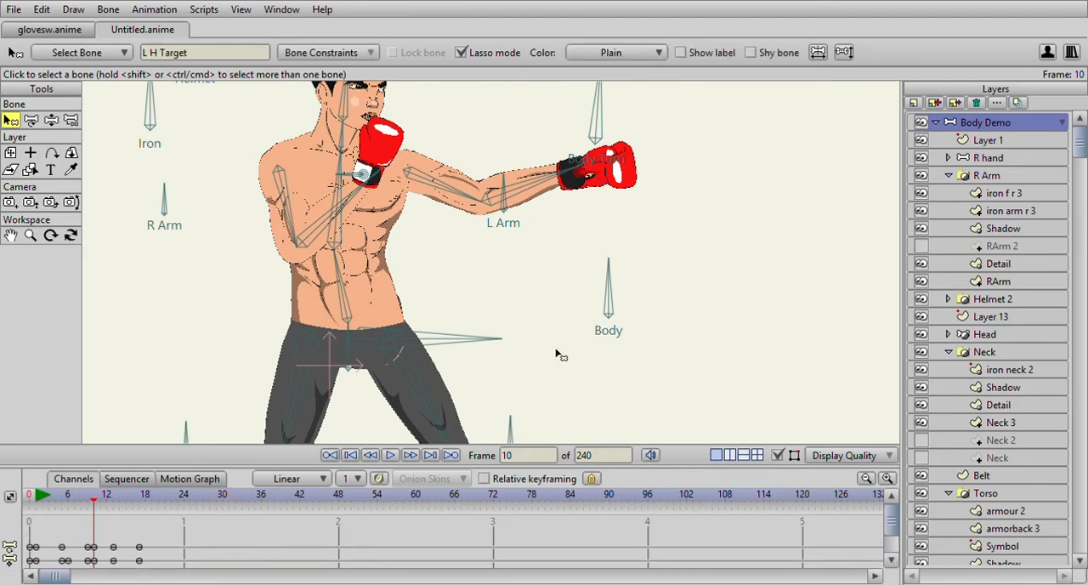
scroll(380, 541, down, 2)
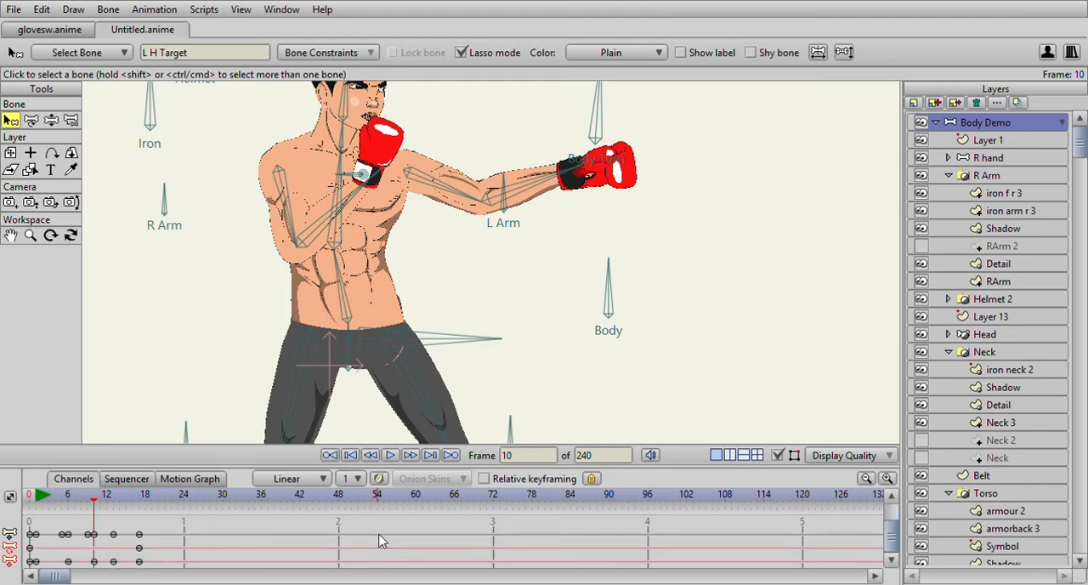
key(z)
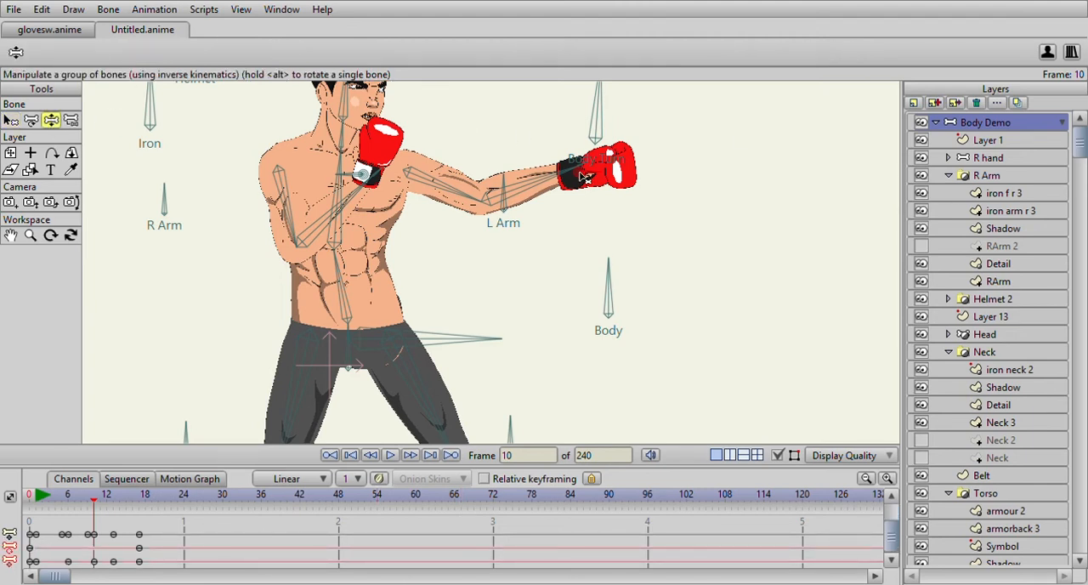
drag(608, 170, 618, 170)
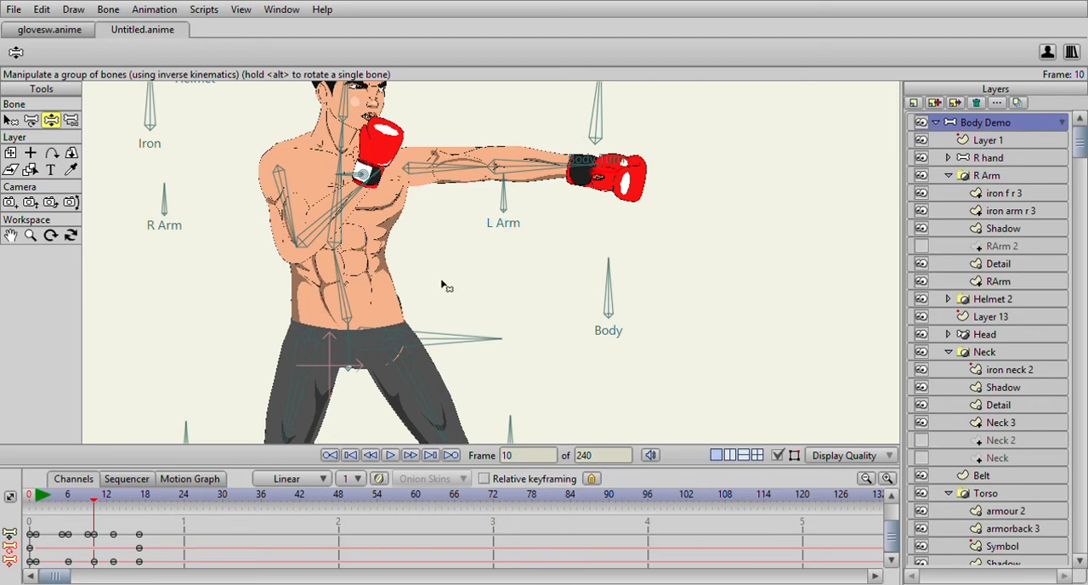
- Scrub back to frame 10, rotate the lower spine bone until the torso is upright and re-extend the left glove to straighten the arm
scroll(372, 338, down, 5)
scroll(428, 260, up, 4)
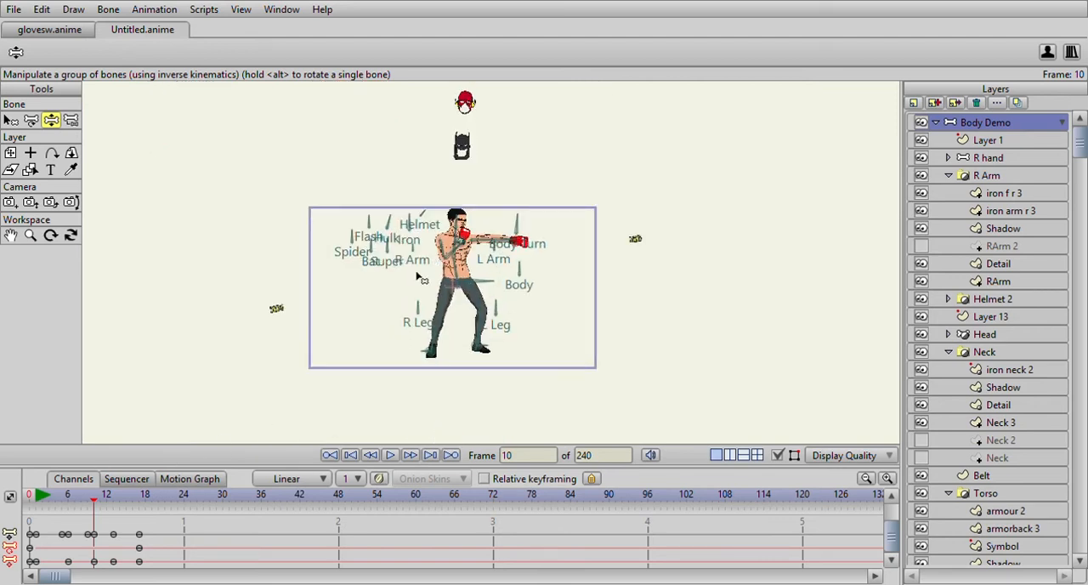
click(40, 496)
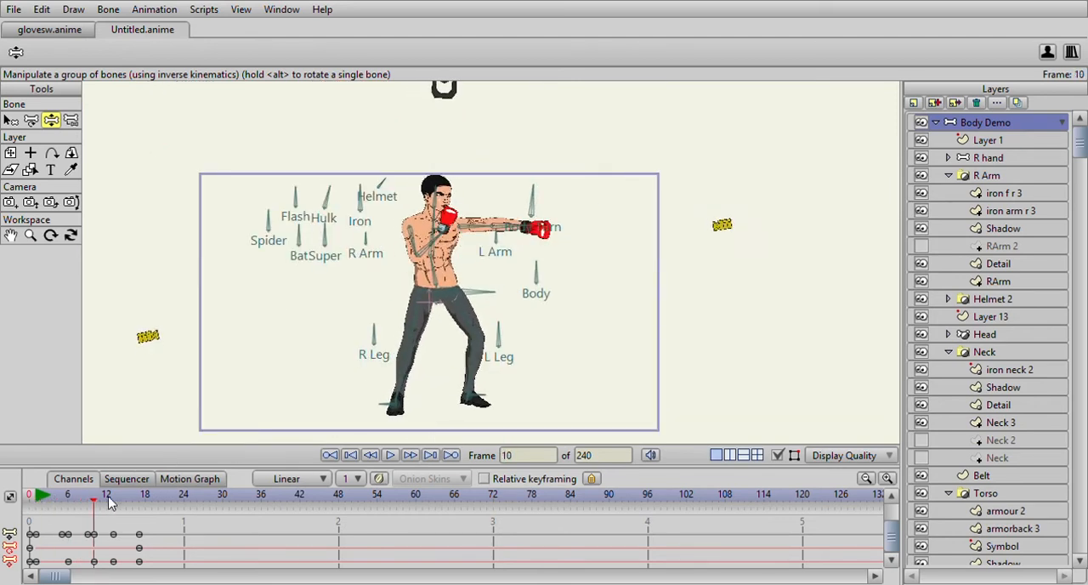
drag(70, 512, 96, 519)
scroll(337, 300, up, 3)
drag(286, 286, 302, 285)
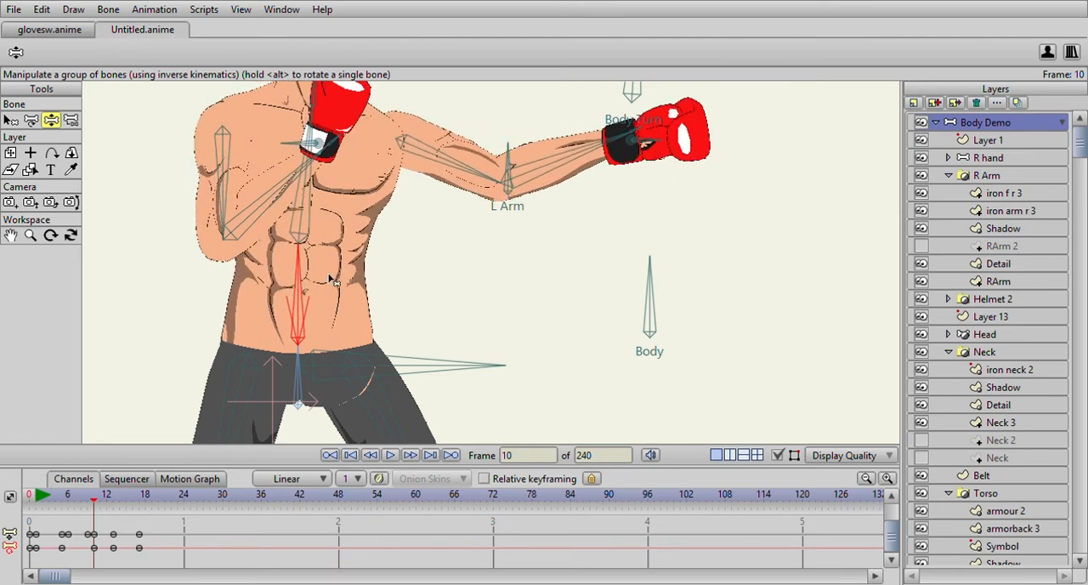
drag(390, 266, 267, 350)
drag(520, 229, 539, 230)
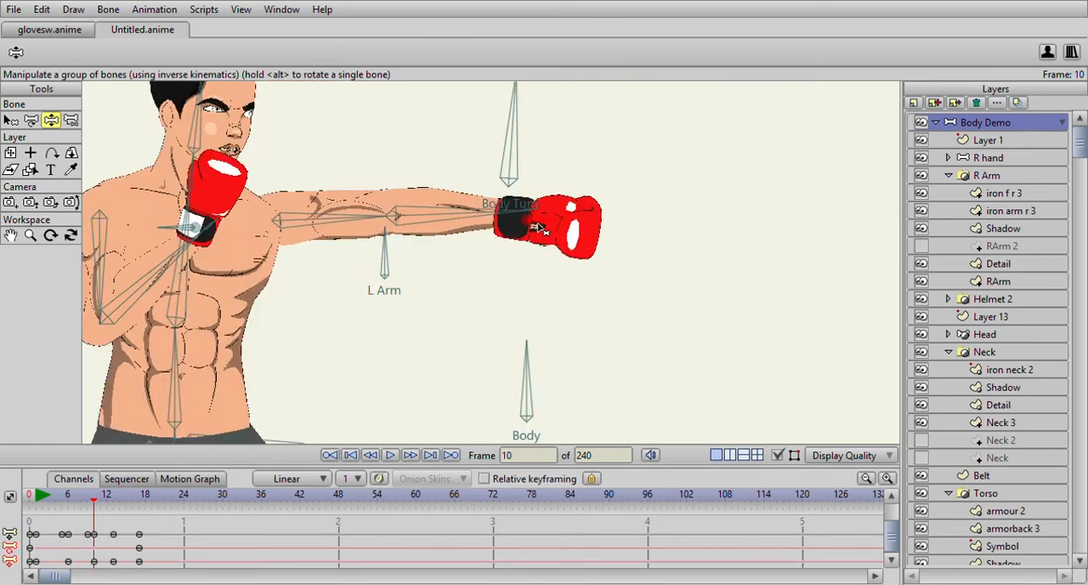
- Review the punch frames, lean the torso further forward at frame 10 and reposition the left glove at full reach
scroll(390, 344, down, 3)
drag(39, 495, 102, 502)
mouse_move(117, 520)
mouse_down()
mouse_move(76, 521)
mouse_move(96, 525)
mouse_up()
scroll(379, 343, up, 3)
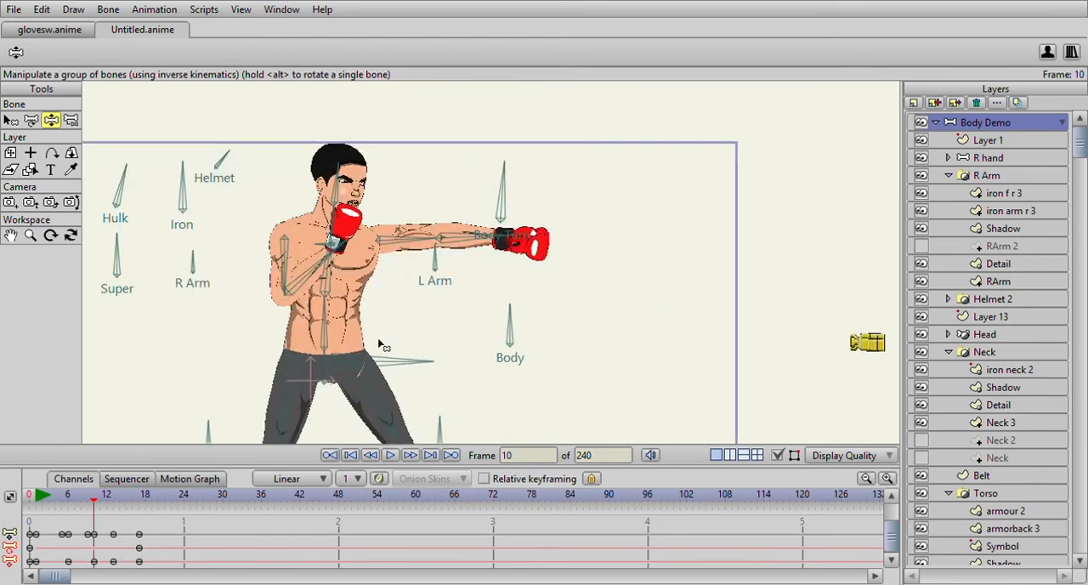
click(72, 500)
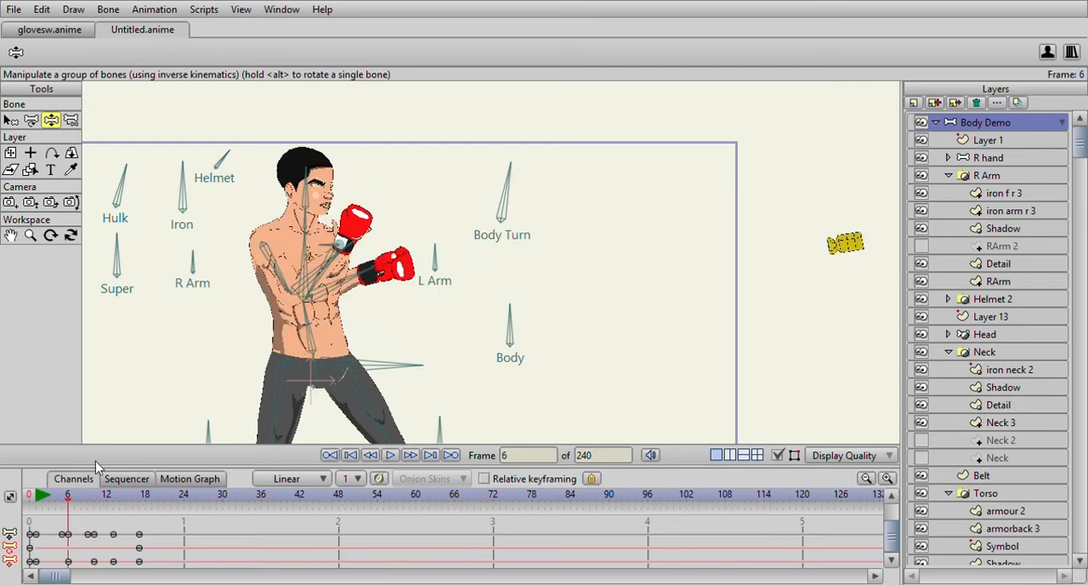
drag(75, 495, 95, 520)
scroll(380, 284, up, 3)
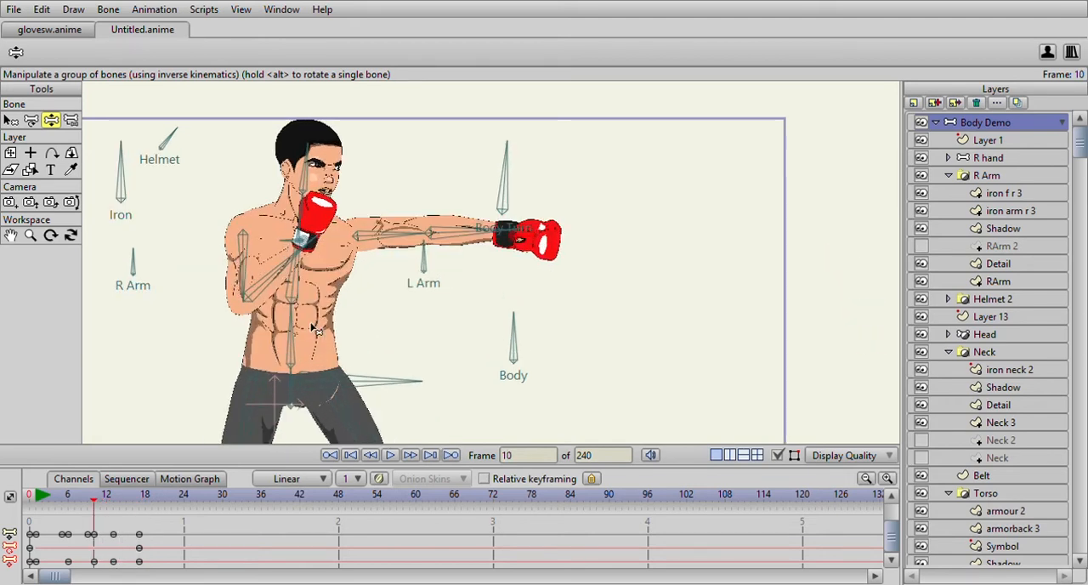
drag(208, 326, 236, 276)
drag(548, 234, 557, 232)
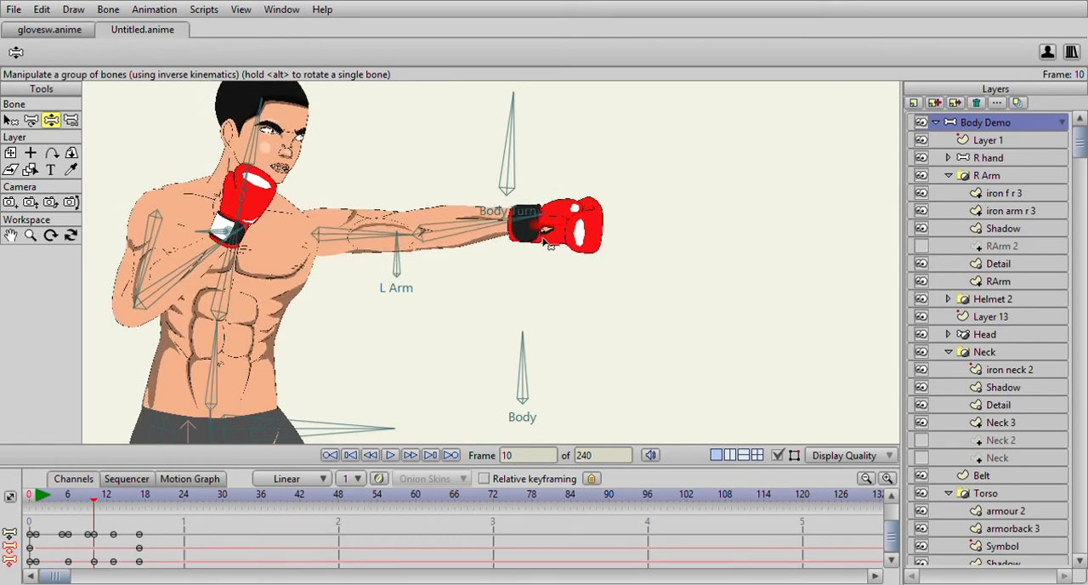
- Select the punch keyframes from frame 1 to frame 17 and view the animation up to frame 18
scroll(548, 244, down, 5)
scroll(433, 298, up, 3)
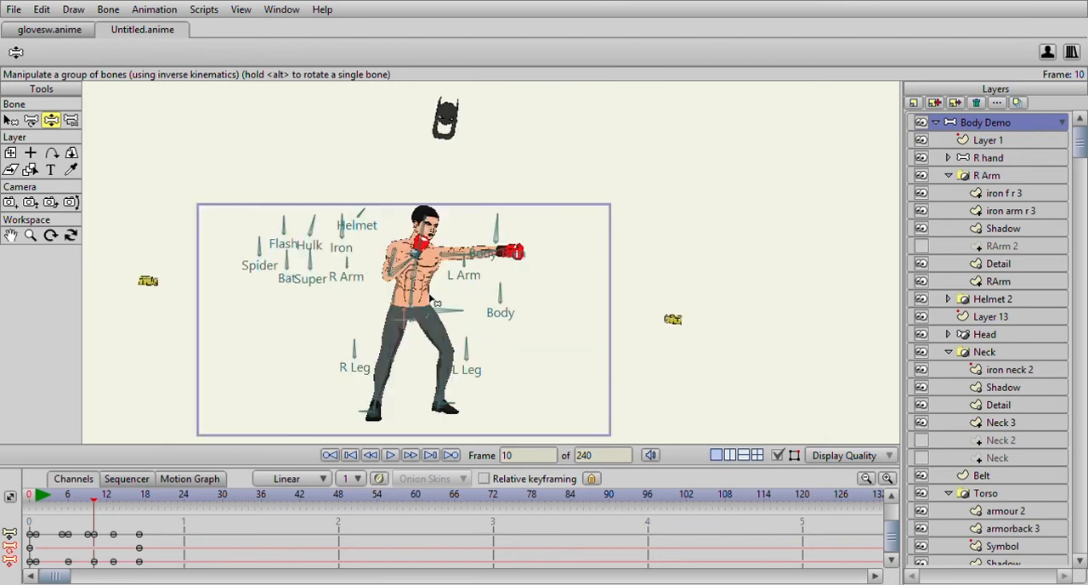
drag(32, 498, 36, 568)
scroll(339, 362, down, 5)
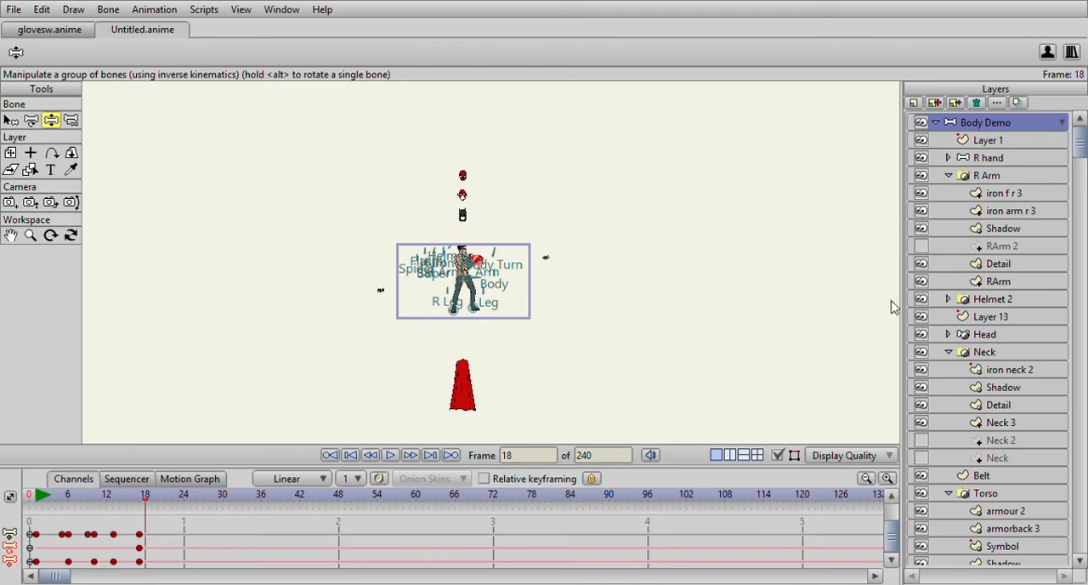
- Try deleting the punch keyframes from frame 1 to frame 17, and undo the deletion
click(35, 494)
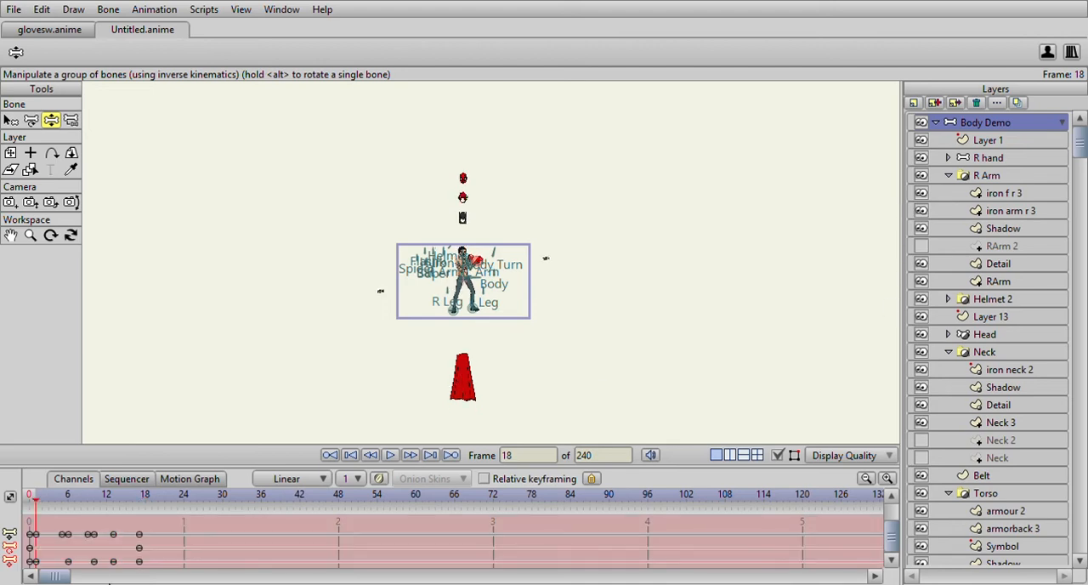
drag(164, 532, 40, 569)
key(Delete)
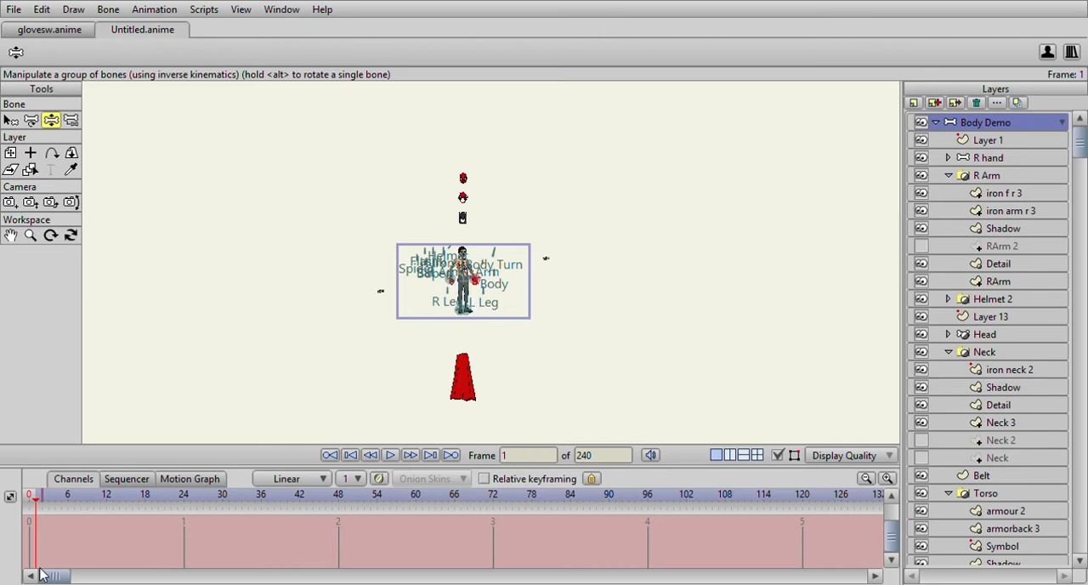
key(ctrl+z)
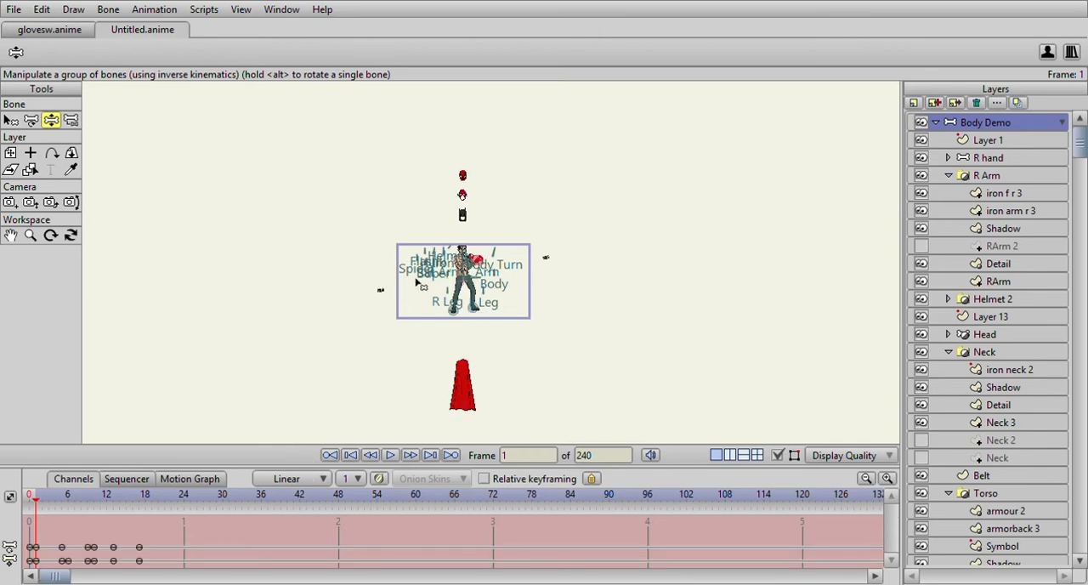
- At frame 10, pull the extended left glove back toward the body and push the right glove forward to start a right punch
scroll(499, 257, up, 8)
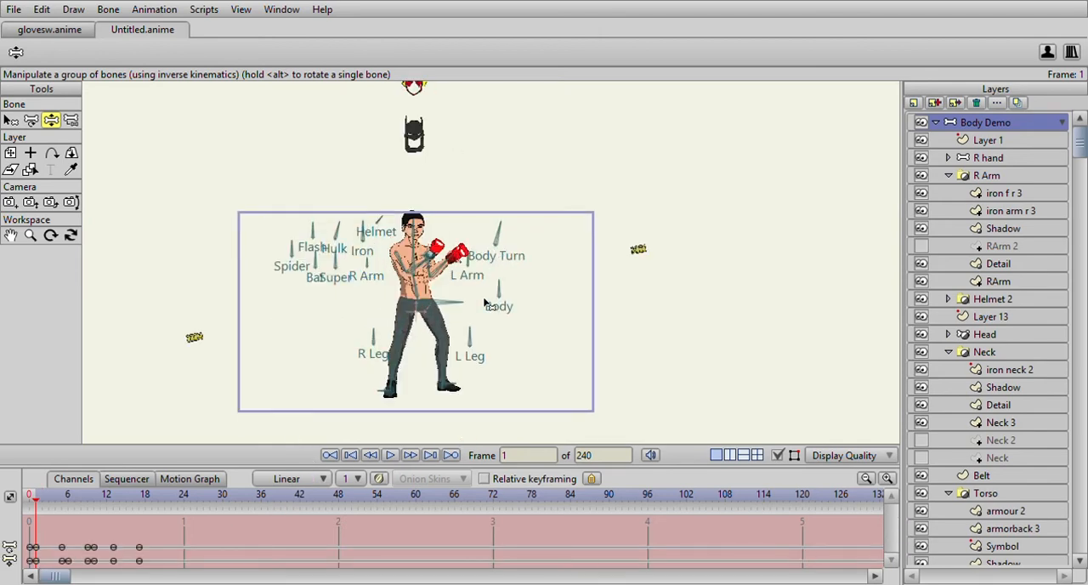
drag(489, 318, 517, 278)
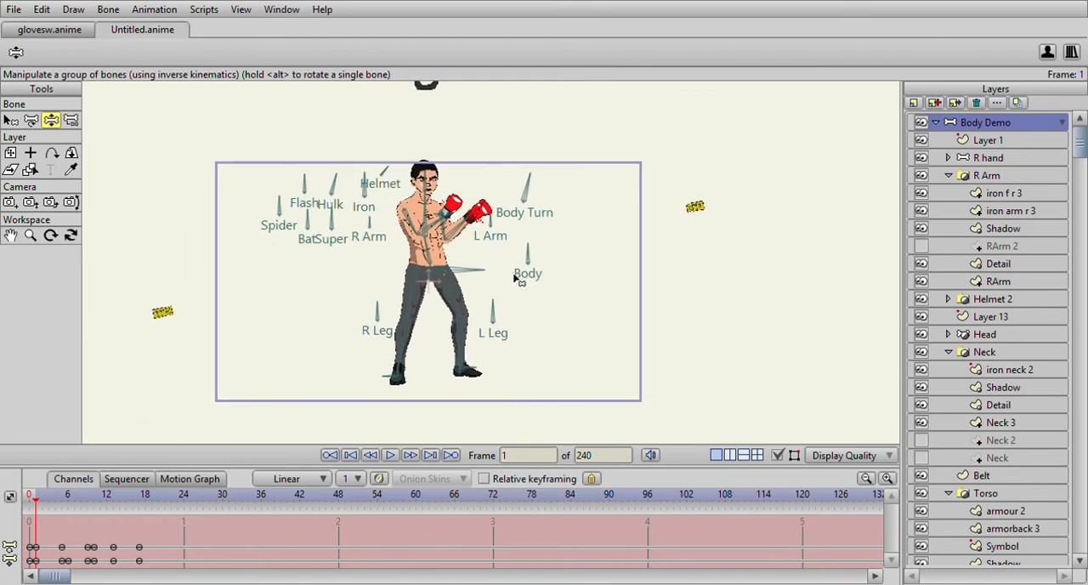
scroll(515, 279, up, 1)
scroll(515, 278, up, 1)
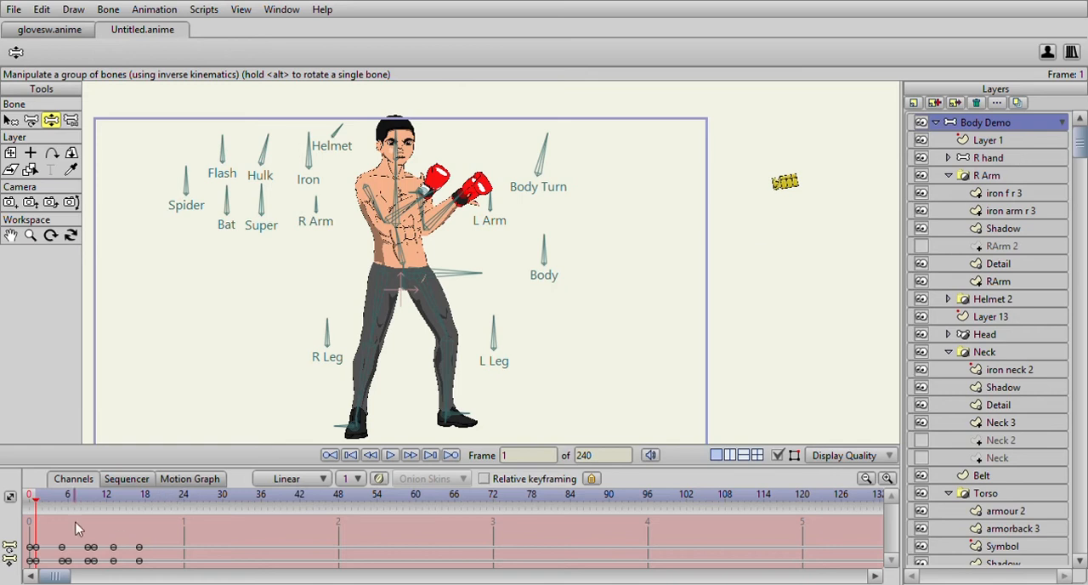
drag(34, 496, 73, 497)
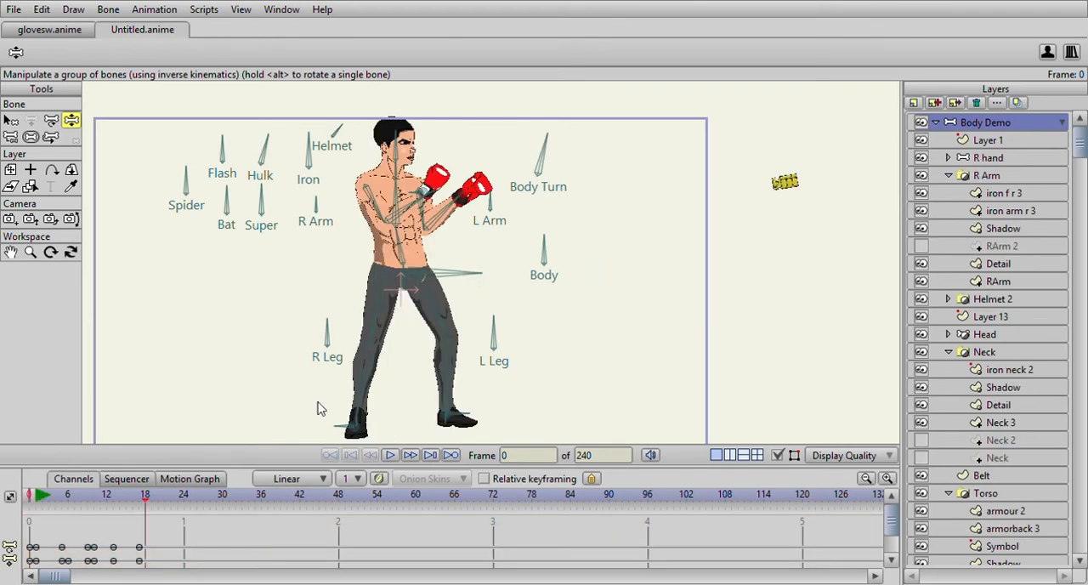
drag(185, 544, 50, 578)
drag(37, 496, 93, 507)
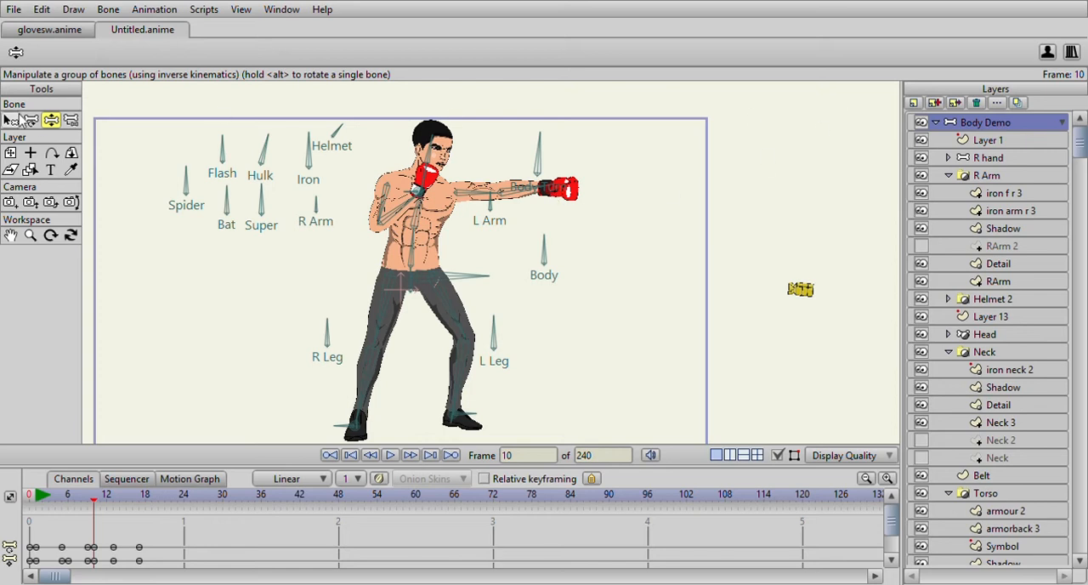
scroll(359, 174, up, 3)
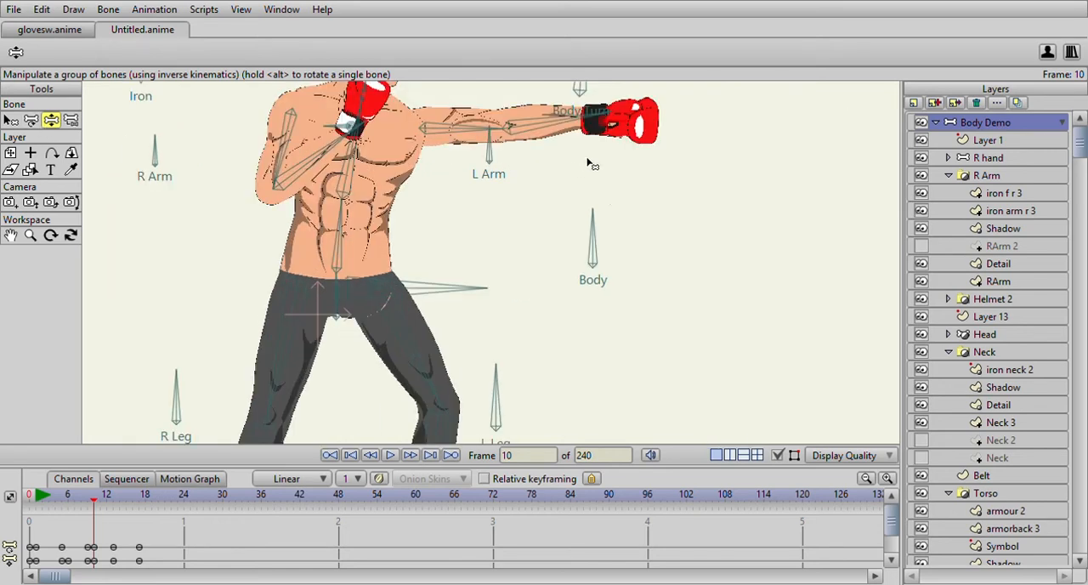
drag(602, 131, 486, 177)
drag(333, 142, 481, 134)
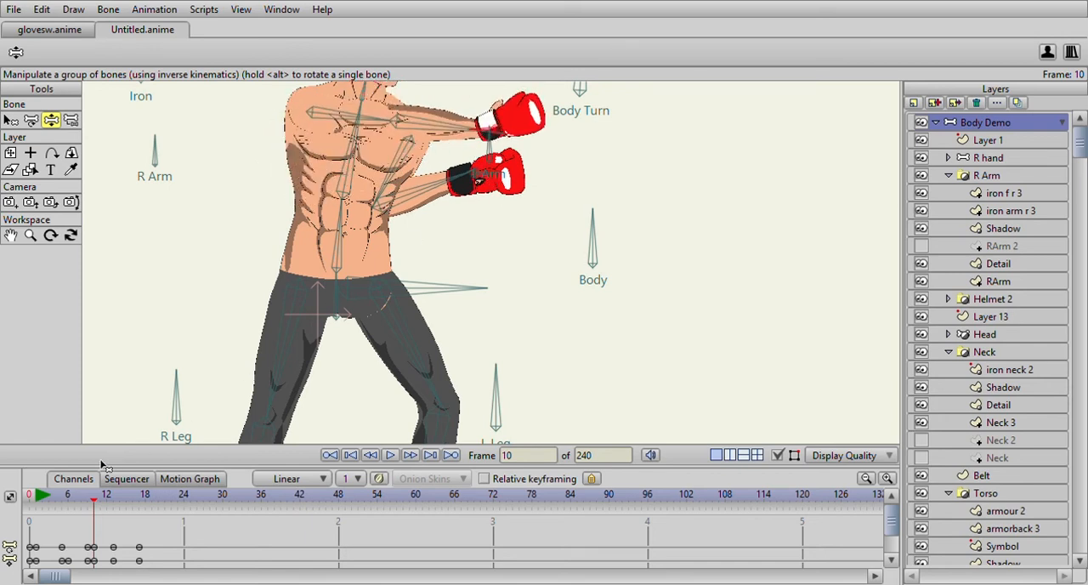
- At frame 5, pull the right glove back in front of the chest and move the left glove slightly forward
scroll(102, 465, down, 6)
scroll(139, 522, down, 2)
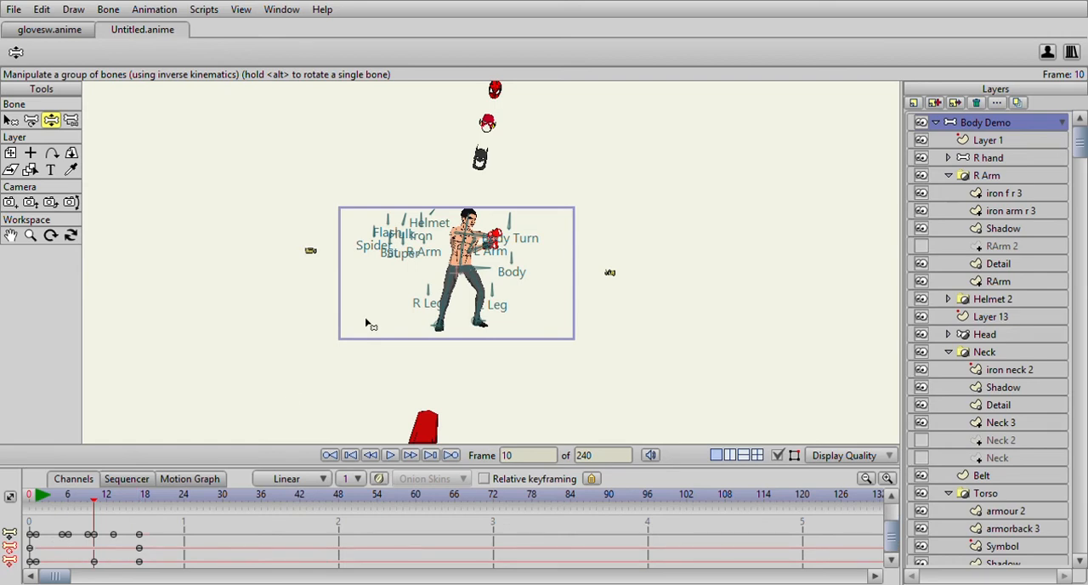
scroll(393, 303, up, 5)
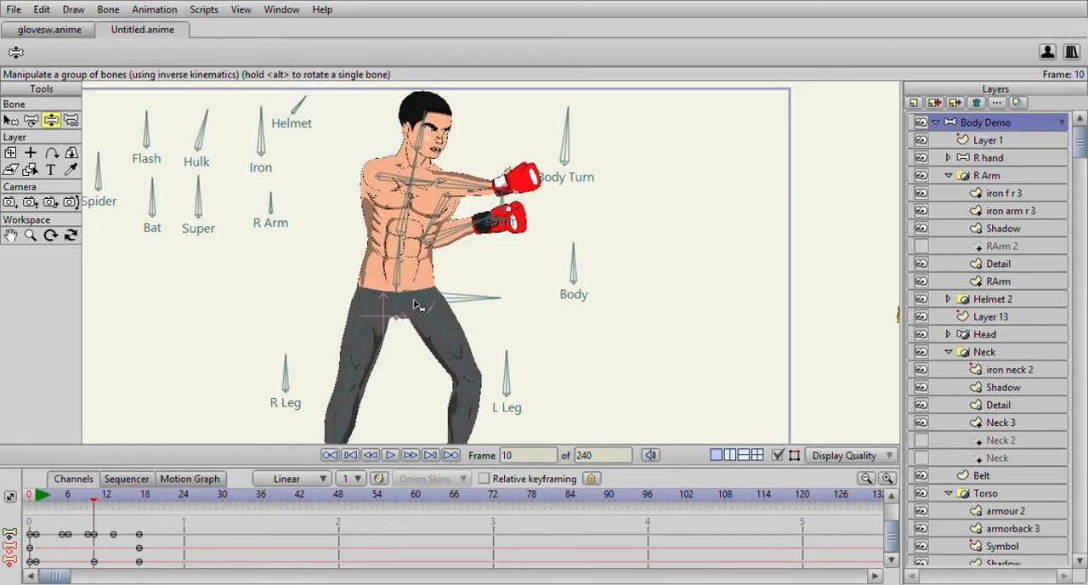
drag(36, 497, 60, 497)
drag(452, 180, 351, 207)
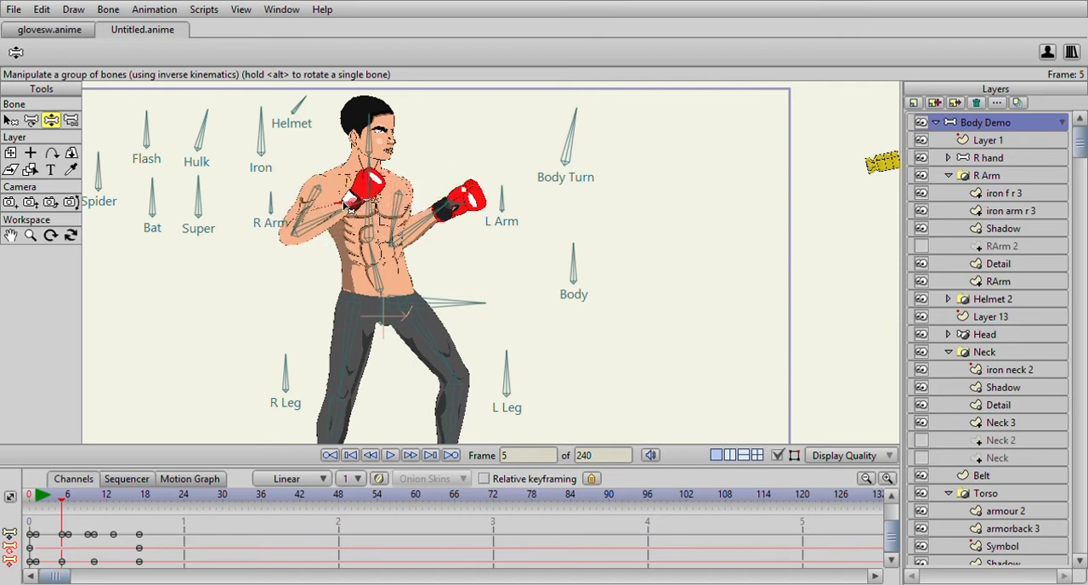
drag(459, 209, 490, 211)
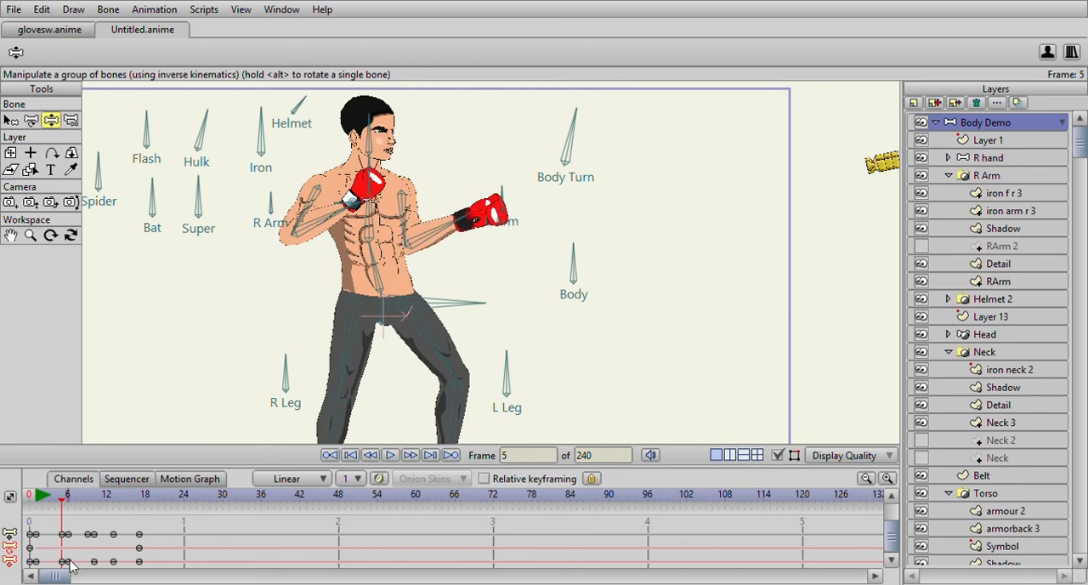
- Try repositioning the right glove at frame 13, undoing each move
drag(38, 497, 117, 567)
mouse_move(445, 205)
mouse_down()
mouse_move(458, 196)
mouse_move(433, 202)
mouse_up()
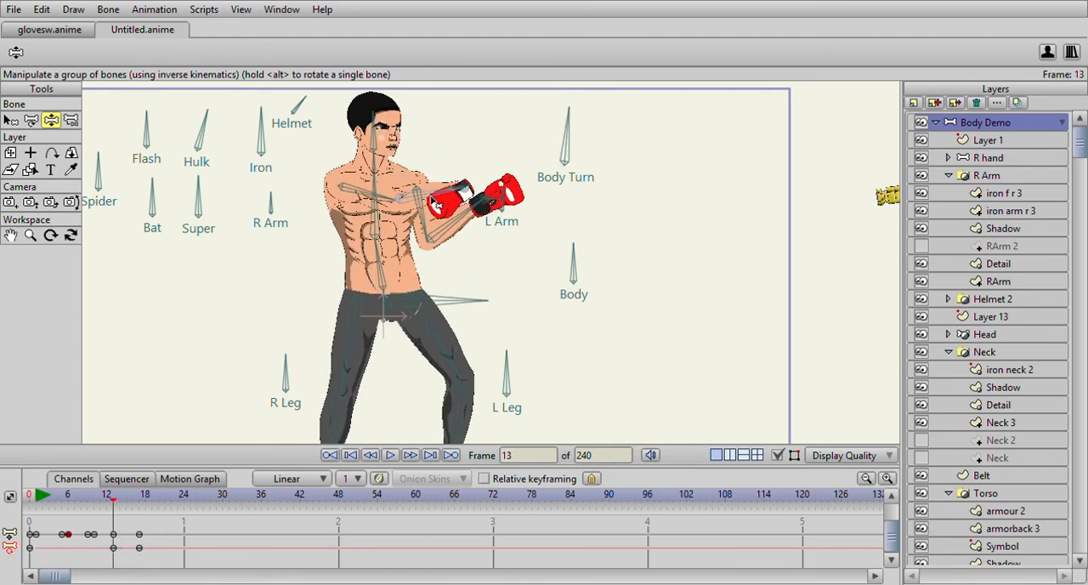
key(ctrl+z)
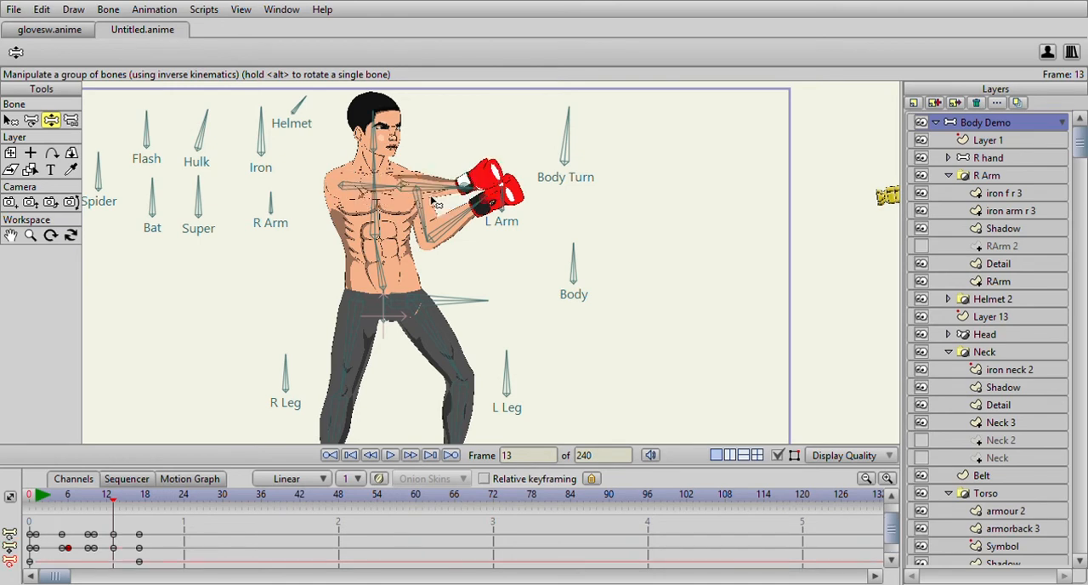
scroll(461, 181, up, 4)
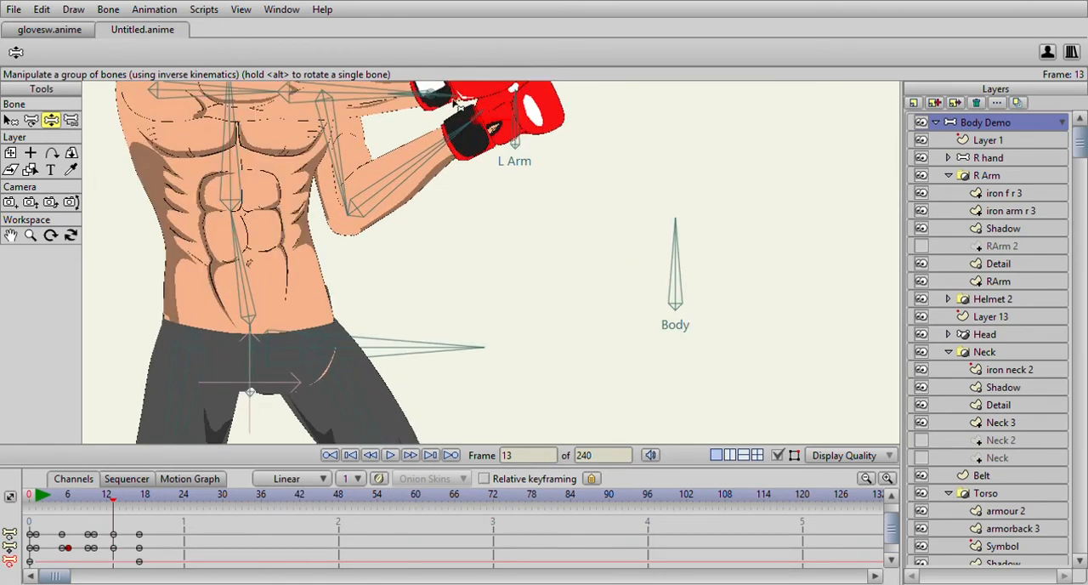
drag(457, 106, 483, 102)
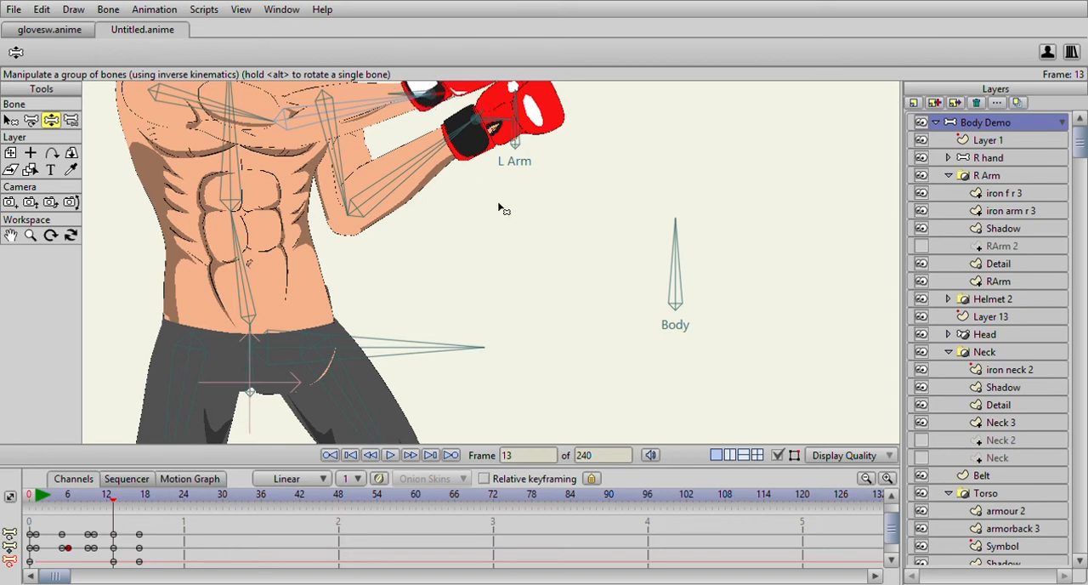
key(ctrl+z)
- At frame 13, pull the right glove back toward the chest and shift its keyframe to frame 14
drag(502, 221, 513, 262)
drag(417, 145, 299, 182)
scroll(46, 501, down, 5)
drag(40, 499, 119, 563)
scroll(131, 545, down, 1)
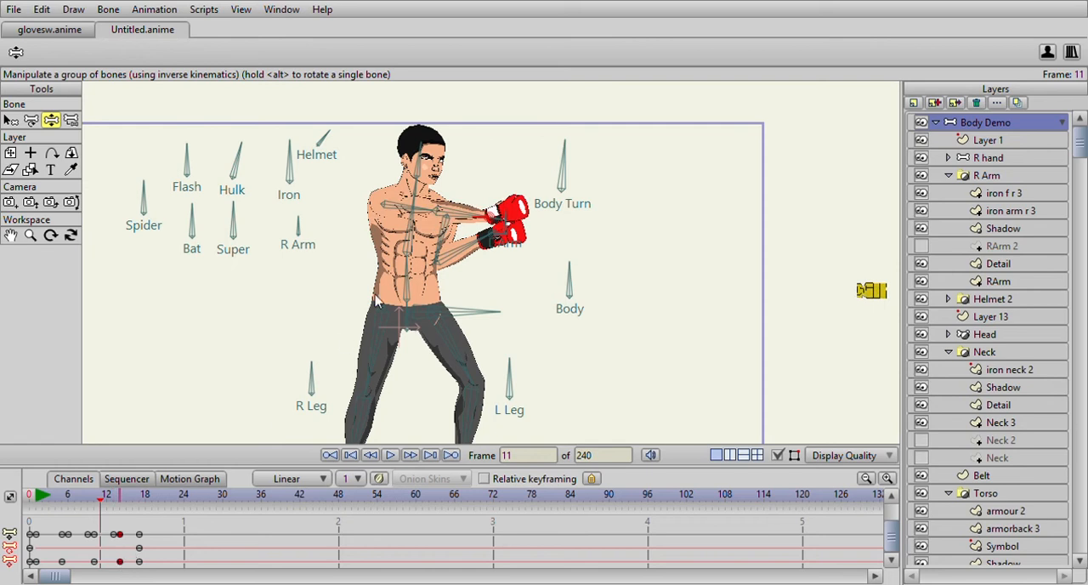
- At frame 14, draw the right glove further back in front of the chest
click(96, 504)
drag(96, 505, 120, 524)
drag(417, 239, 387, 238)
click(115, 562)
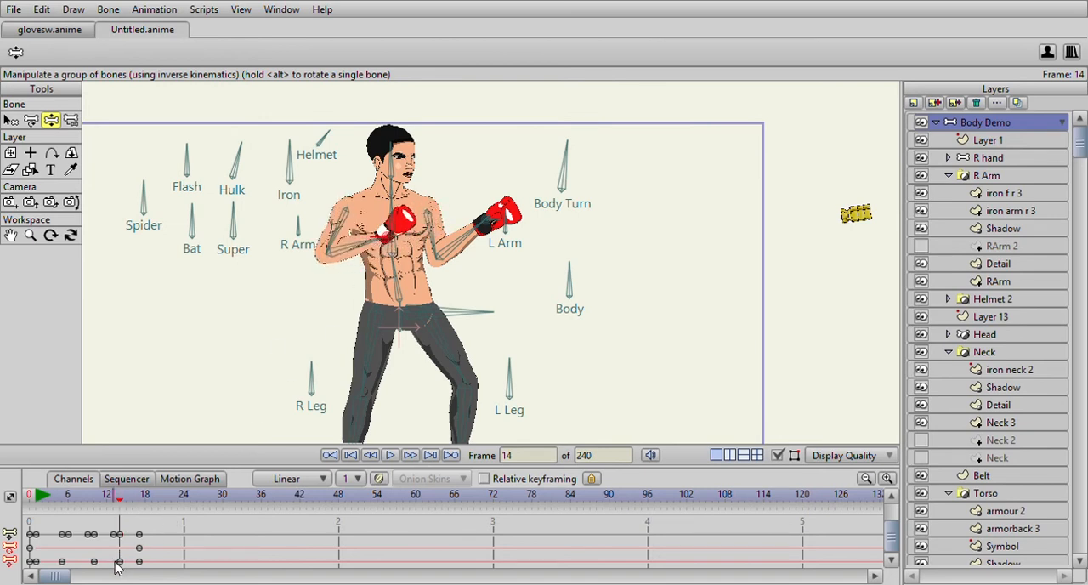
- Select the Body Turn bone and rotate it slightly clockwise at frame 5 and strongly clockwise at frame 9 to turn the torso into the punch
drag(38, 497, 94, 516)
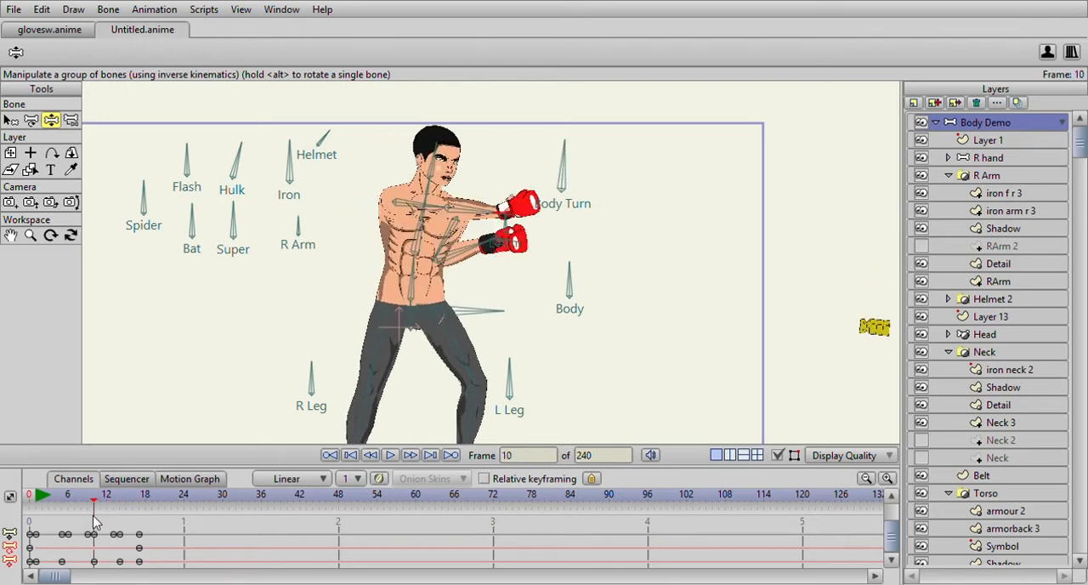
click(11, 119)
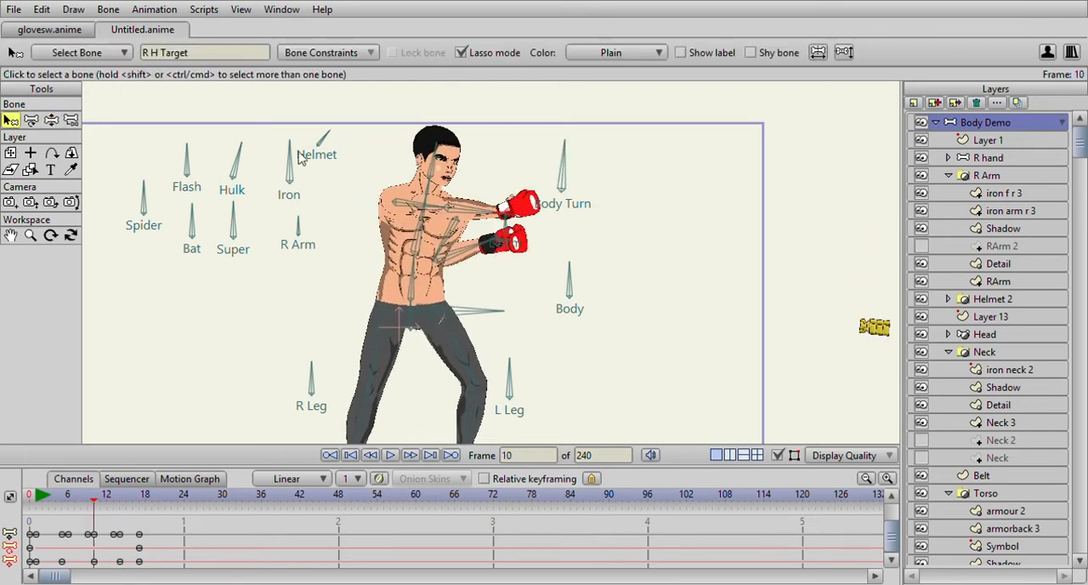
click(563, 180)
drag(39, 502, 62, 500)
click(51, 119)
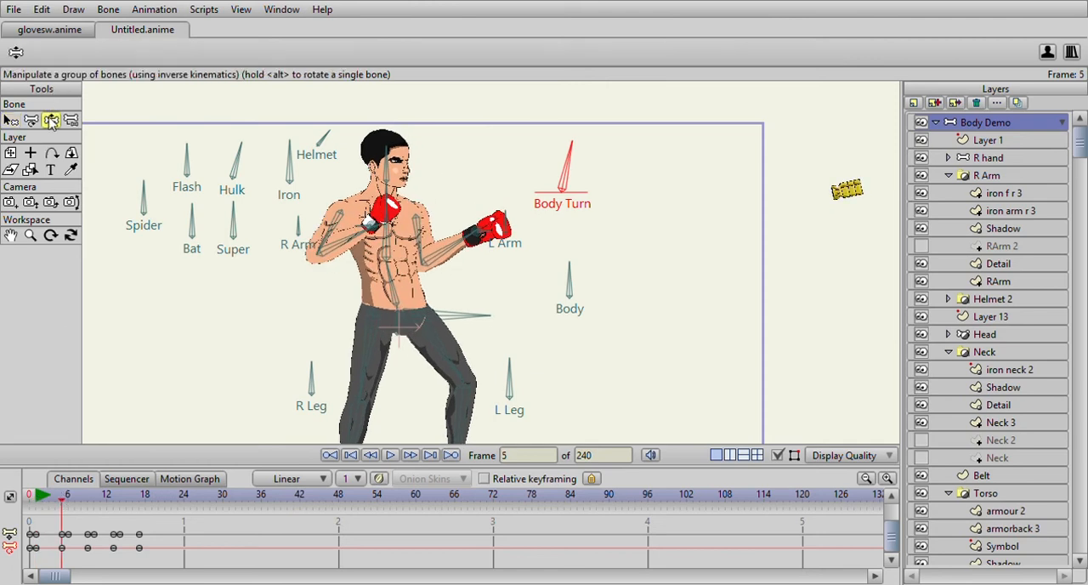
drag(572, 149, 577, 151)
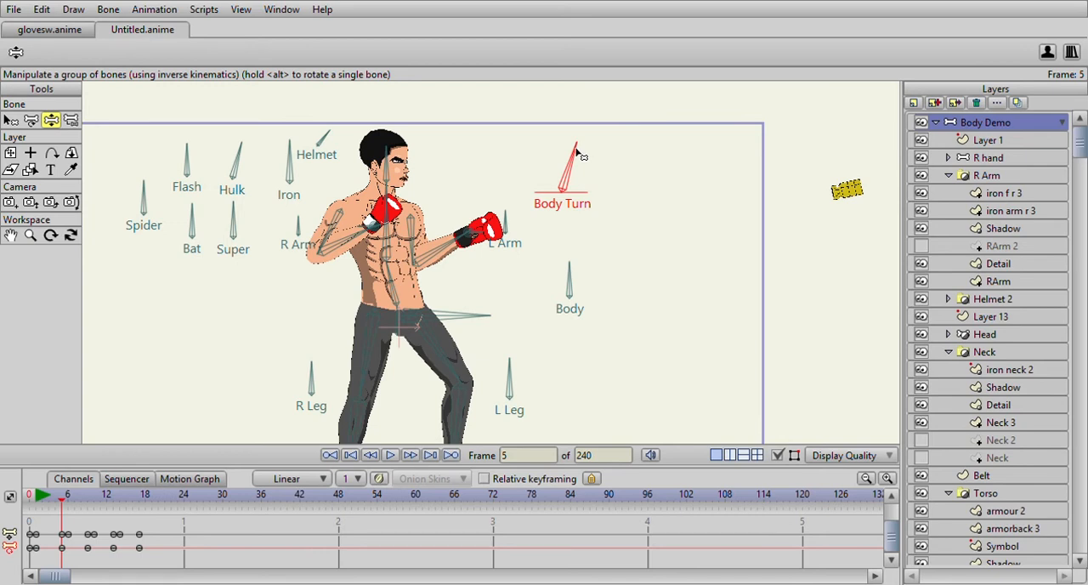
drag(41, 496, 89, 502)
drag(565, 145, 601, 156)
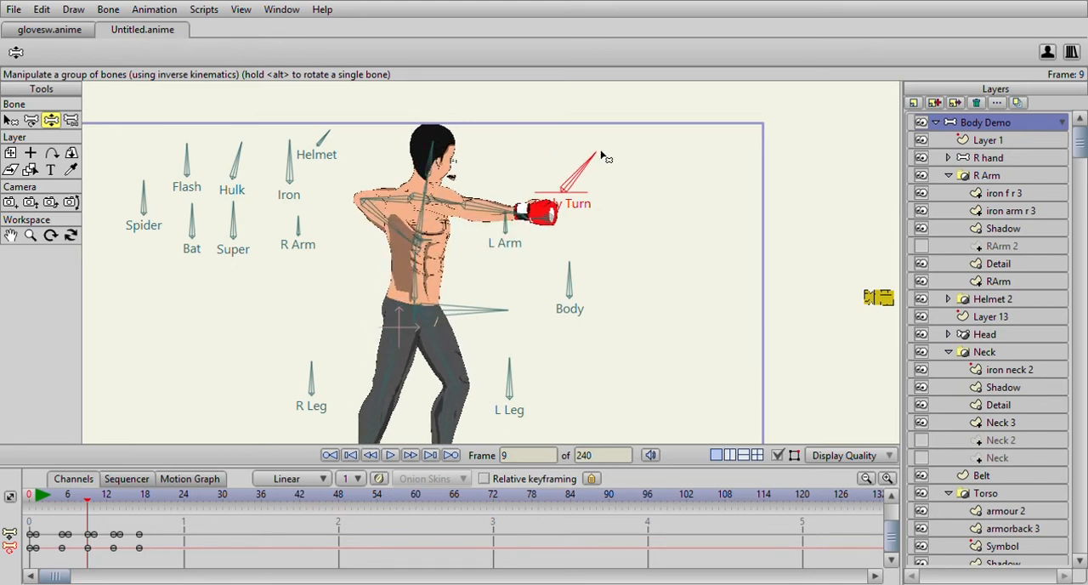
- Check the pose at frame 13, play the right punch from frame 1 and scrub through it to frame 18
drag(92, 502, 115, 520)
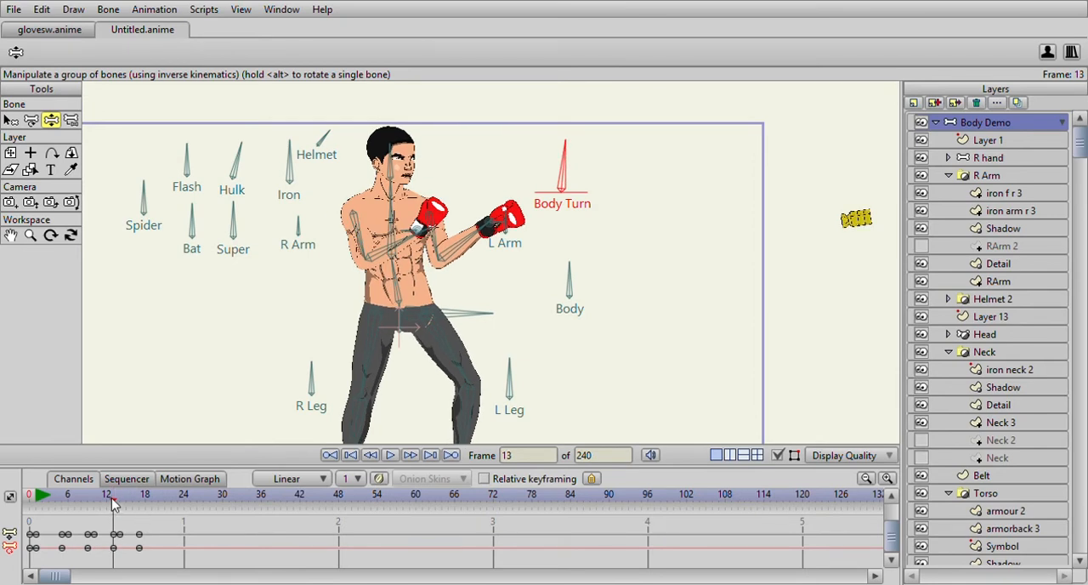
click(35, 503)
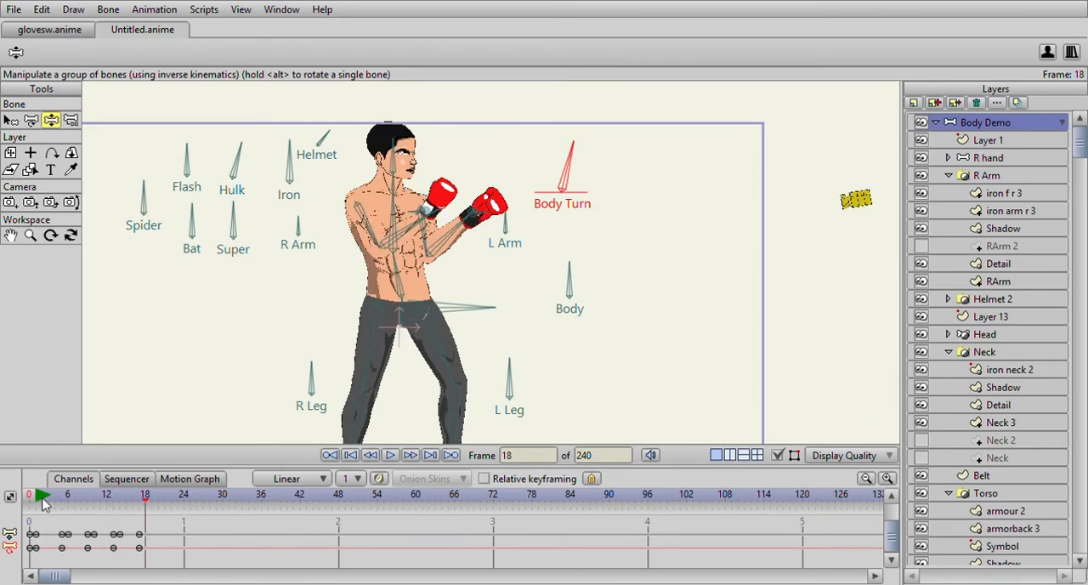
click(390, 457)
click(390, 456)
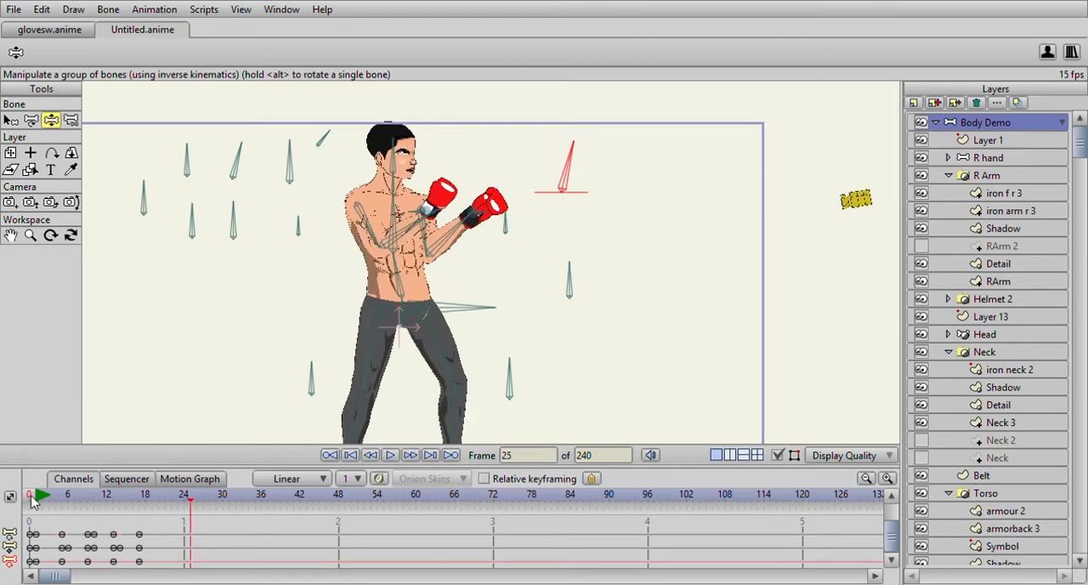
drag(38, 504, 148, 542)
drag(262, 335, 264, 319)
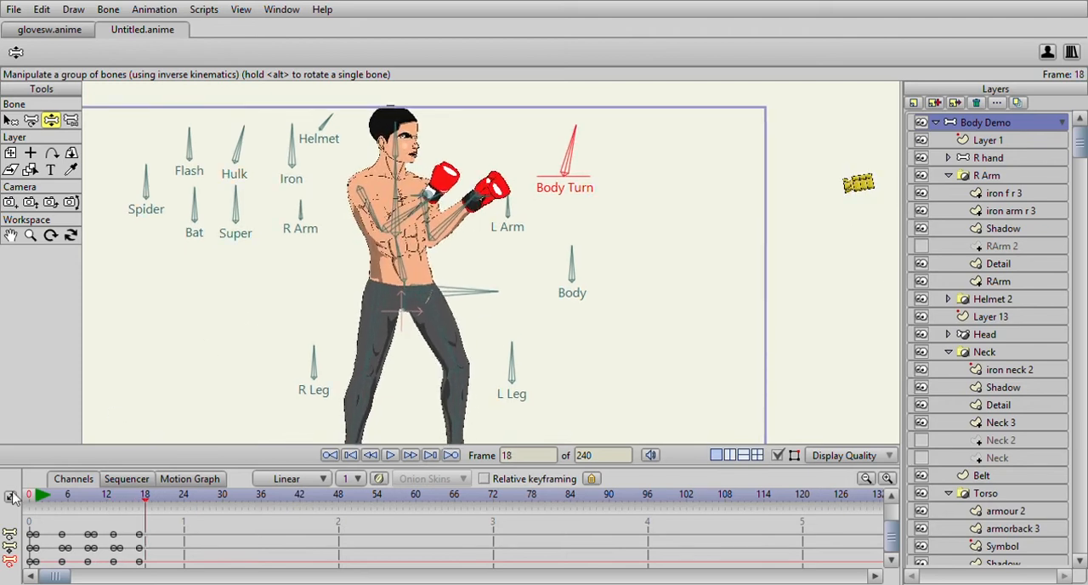
- Compare the punch pose at frame 9 with the guard at frame 1 and examine the motion up to frame 16
drag(35, 502, 88, 502)
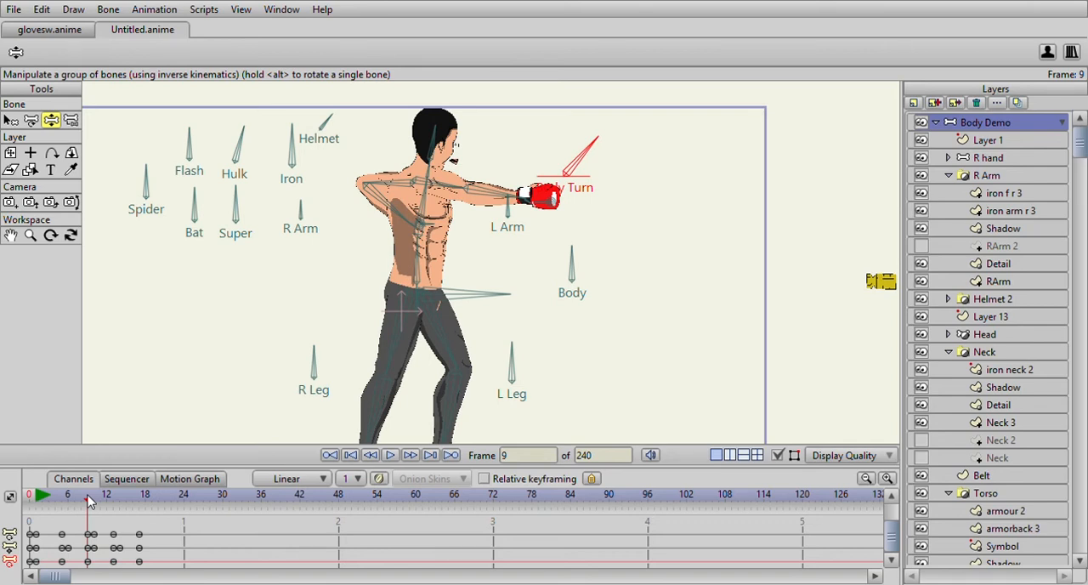
click(44, 497)
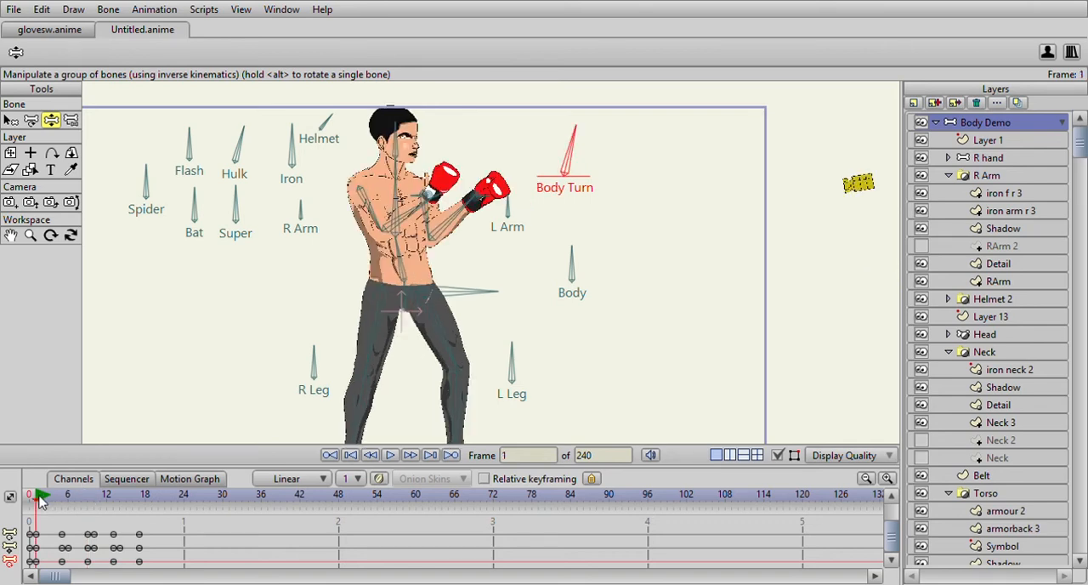
drag(97, 510, 79, 525)
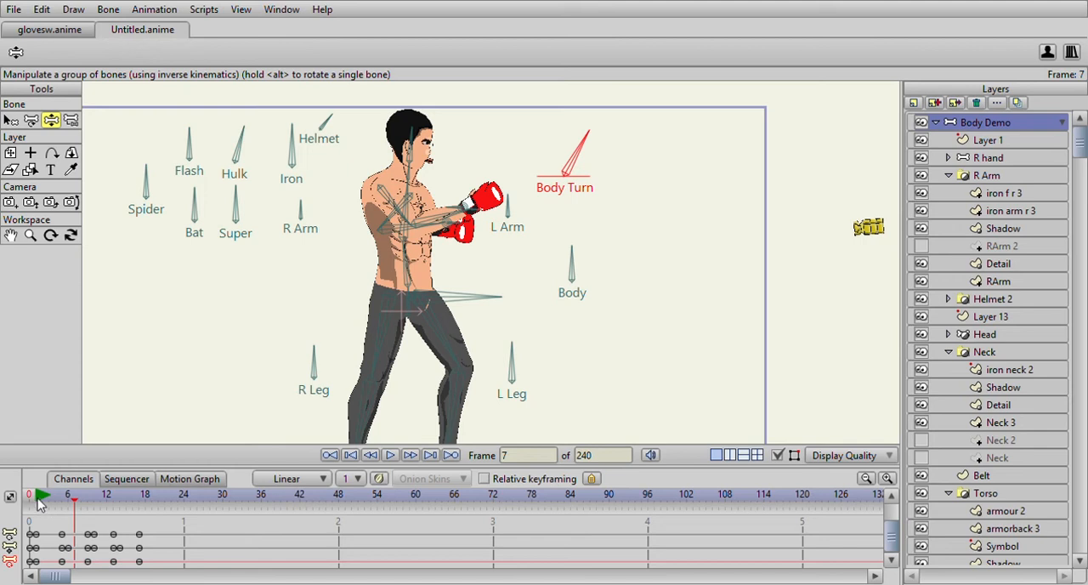
click(38, 504)
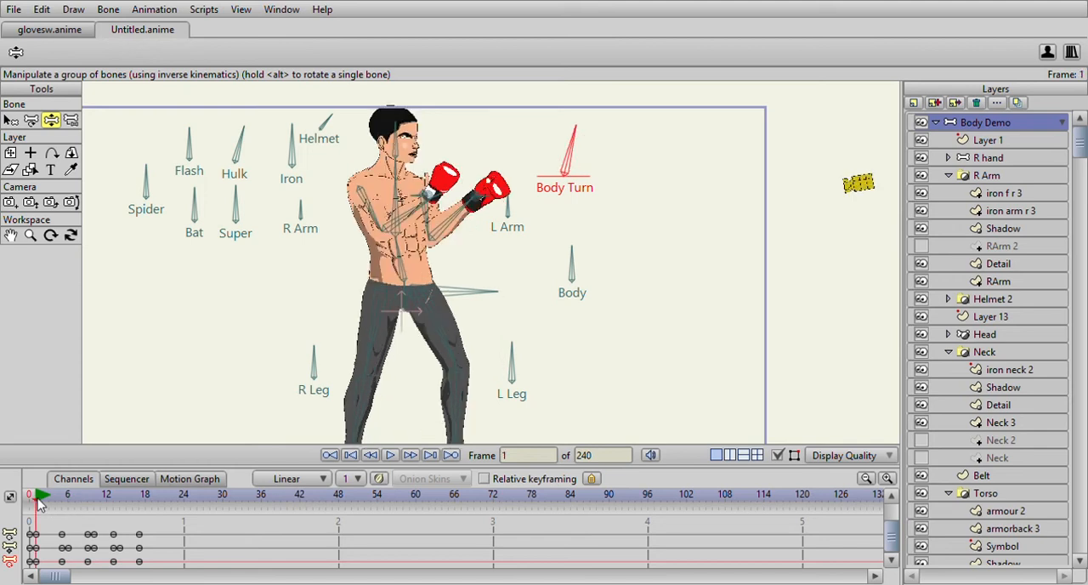
drag(38, 503, 132, 510)
drag(489, 254, 490, 229)
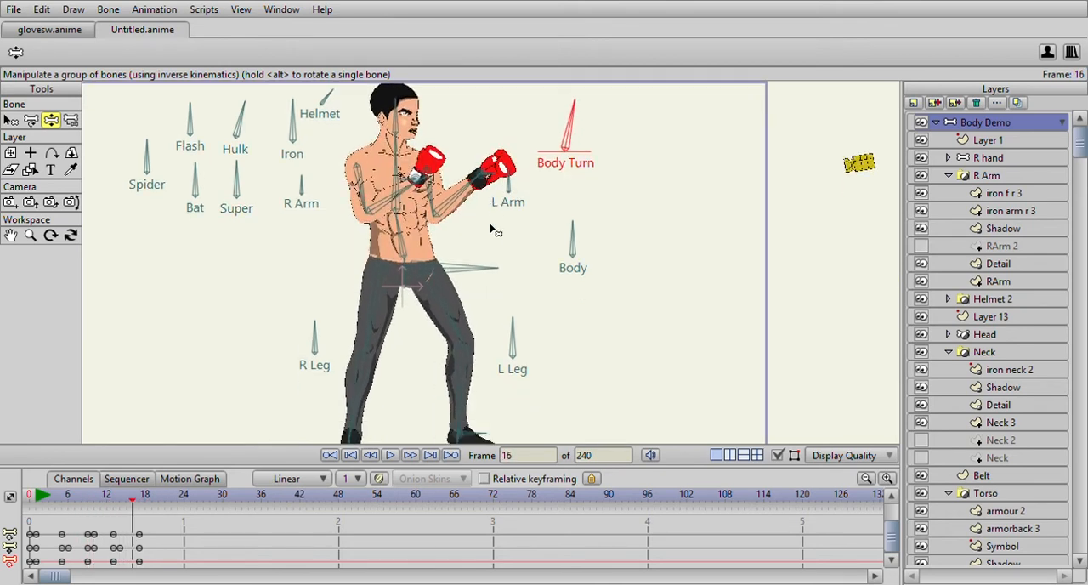
scroll(496, 238, down, 1)
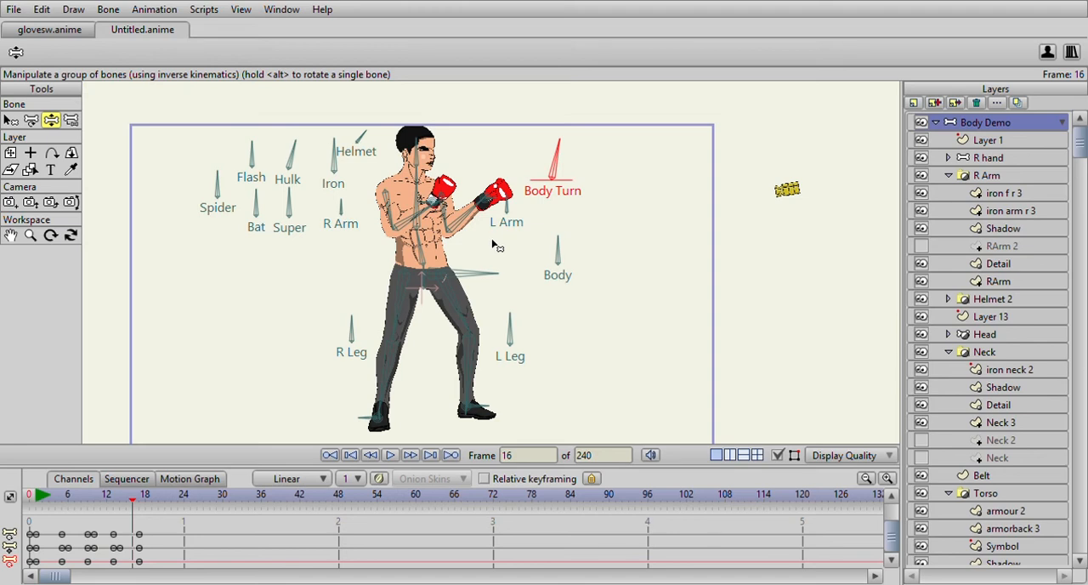
- Select the right foot bone and move the foot slightly up and back at frame 5
drag(40, 497, 32, 523)
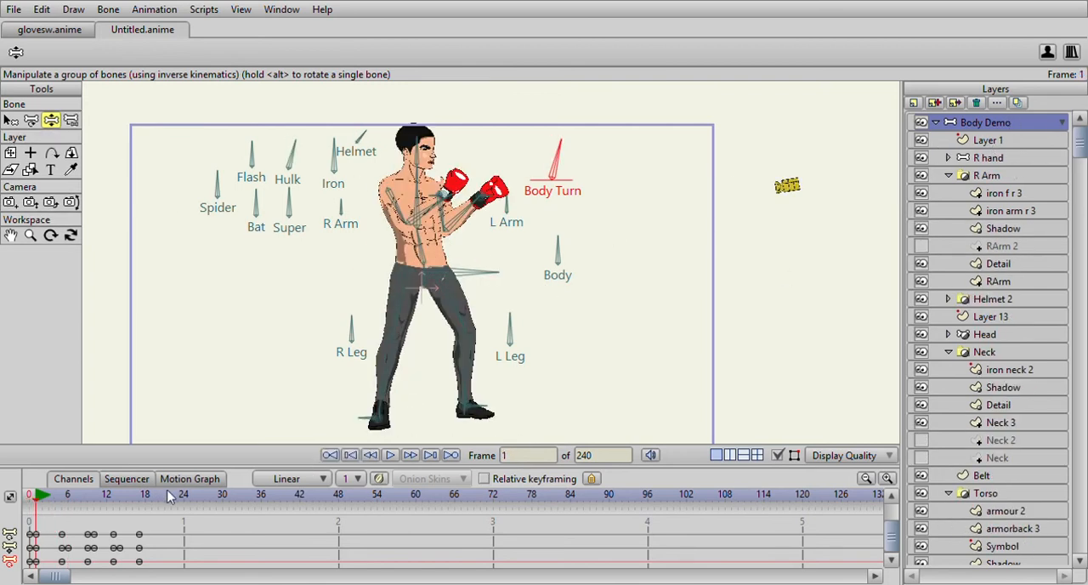
click(364, 418)
click(138, 495)
click(62, 496)
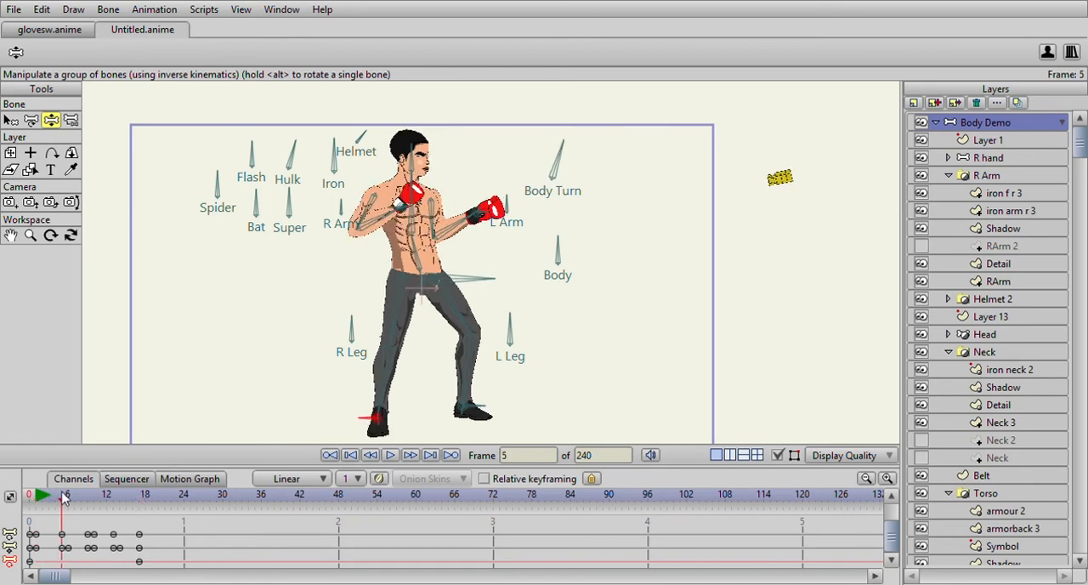
drag(372, 422, 363, 417)
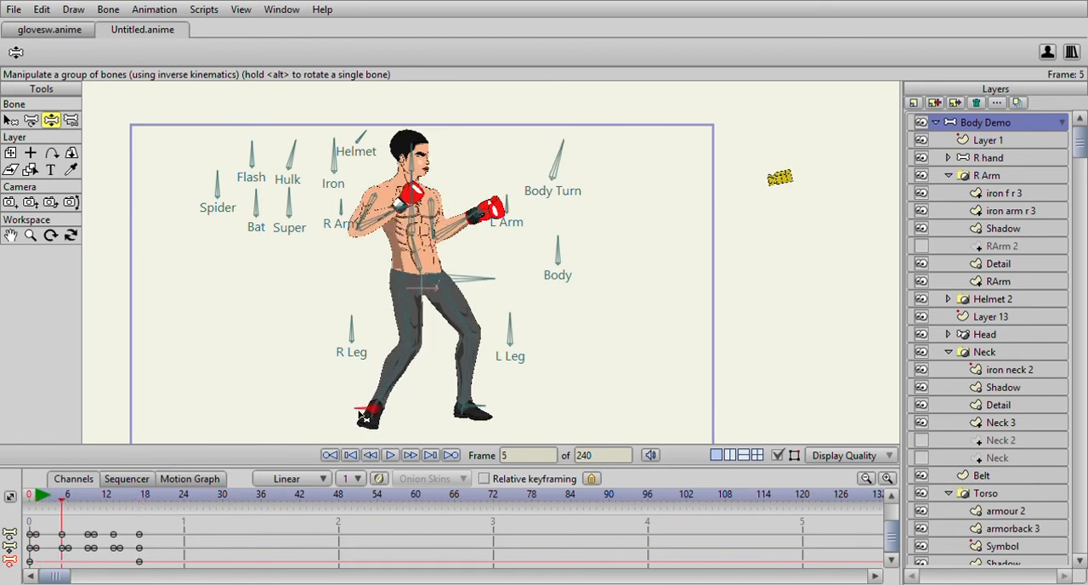
- Compare the guard at frame 1 with the punch, and move the right foot forward and slightly up at frame 10
click(68, 497)
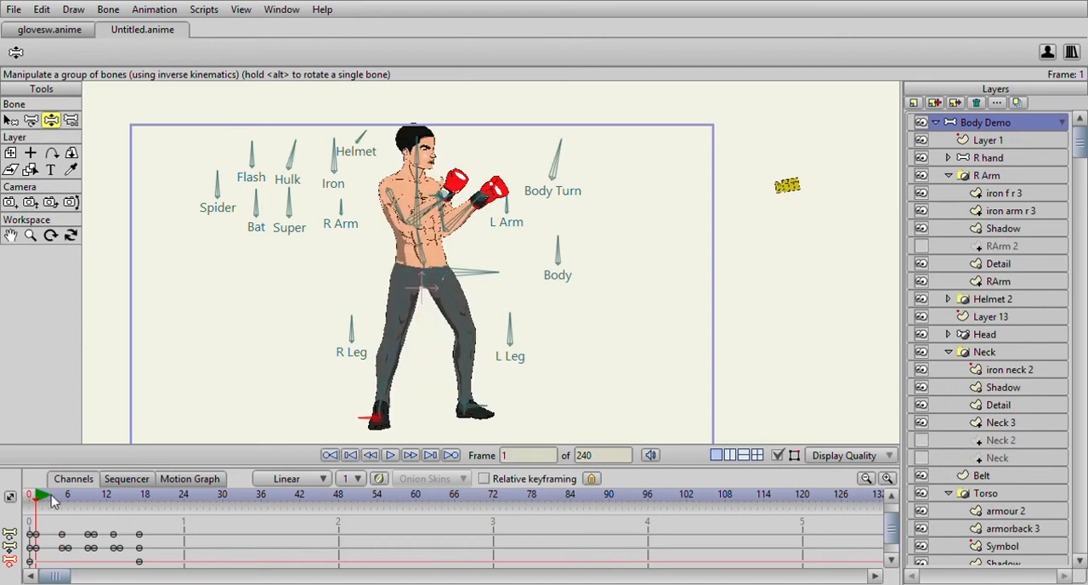
drag(72, 502, 94, 497)
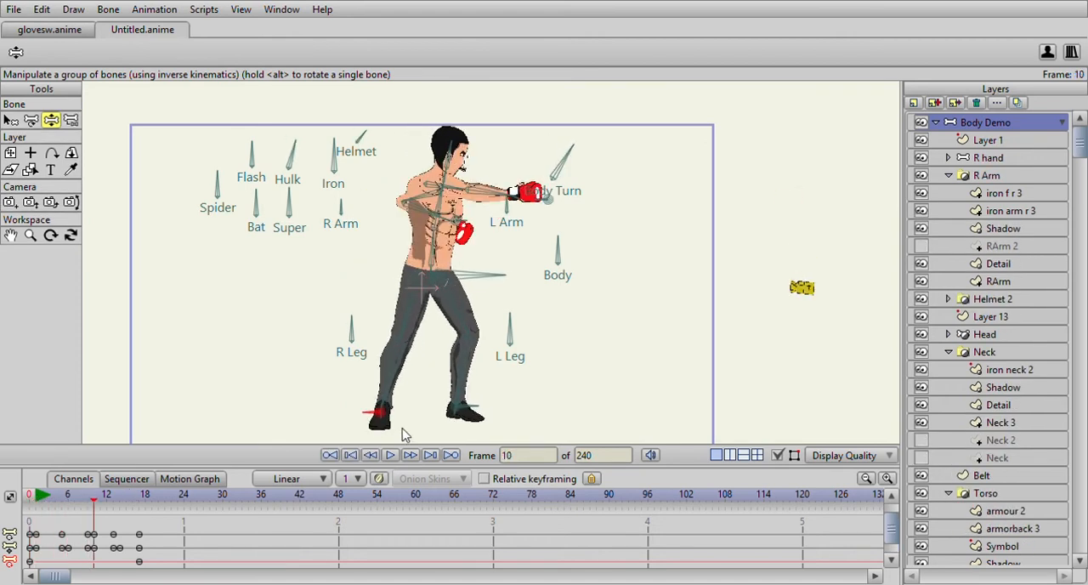
drag(378, 414, 425, 399)
- Select the hip bone and adjust it at frame 5, shifting it slightly back, and at frame 10 for the extended punch
drag(48, 500, 40, 527)
scroll(392, 334, up, 2)
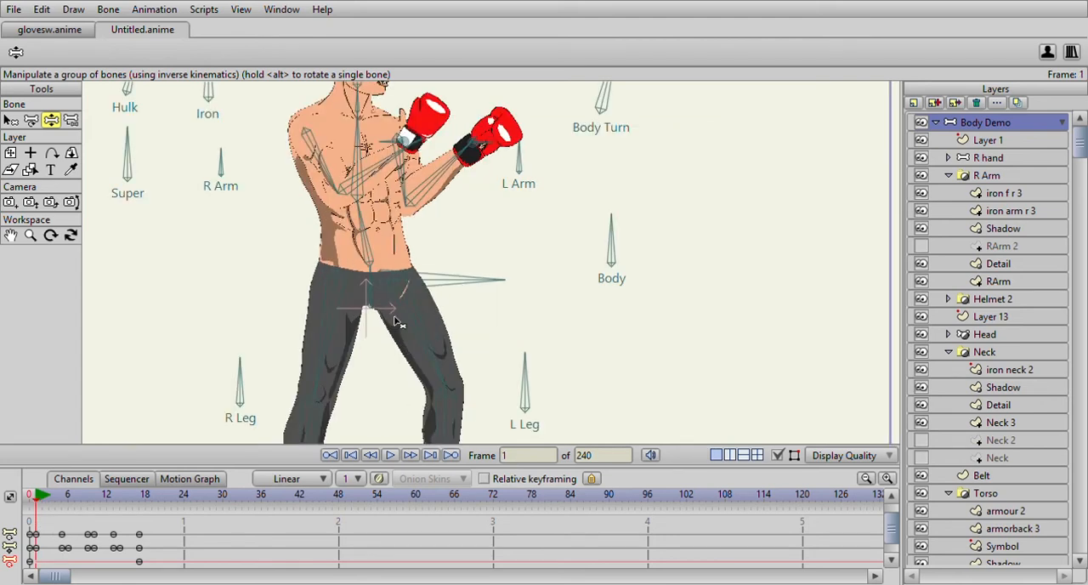
click(372, 295)
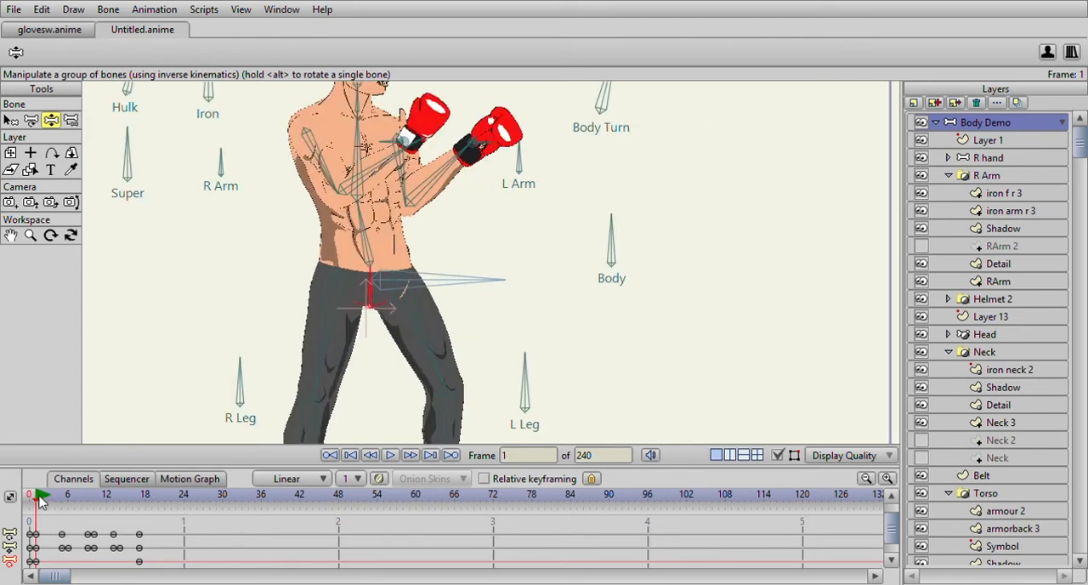
click(64, 503)
drag(364, 304, 360, 304)
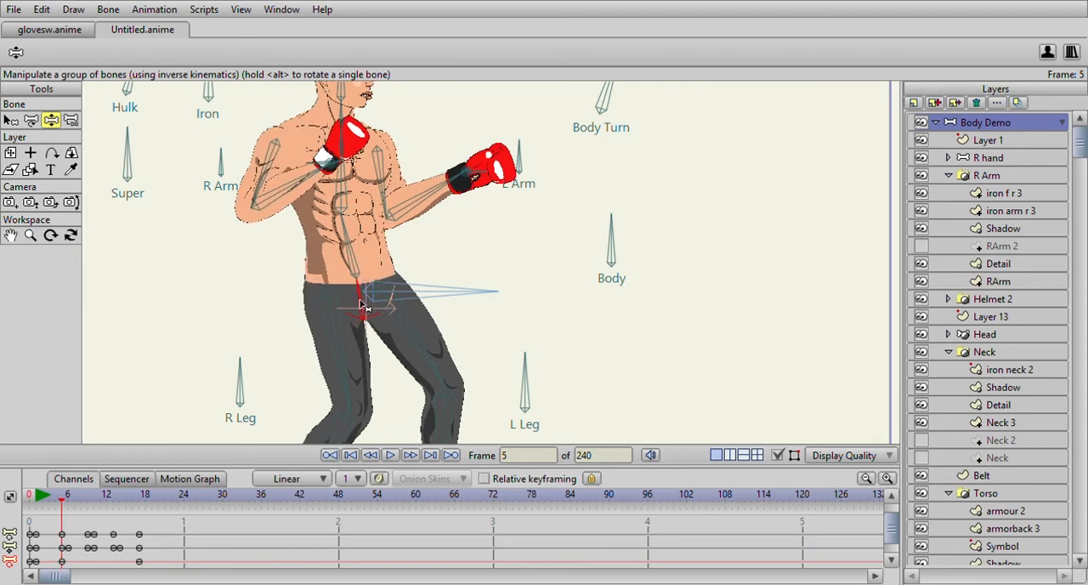
click(116, 499)
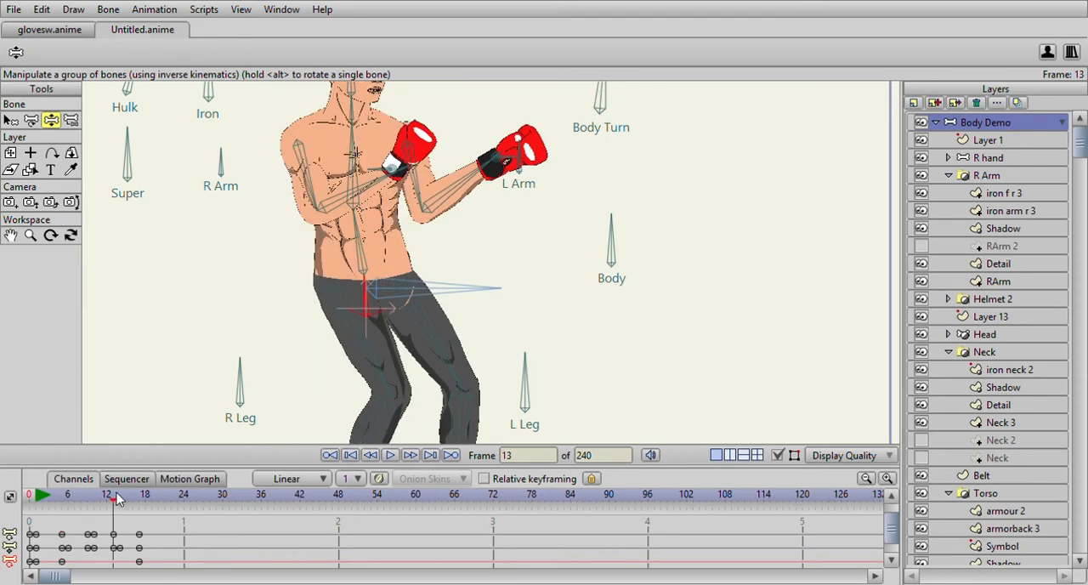
drag(115, 499, 94, 499)
drag(381, 286, 406, 287)
- Move the right foot back and down at frame 10 so the rear leg extends behind the body
scroll(409, 285, down, 10)
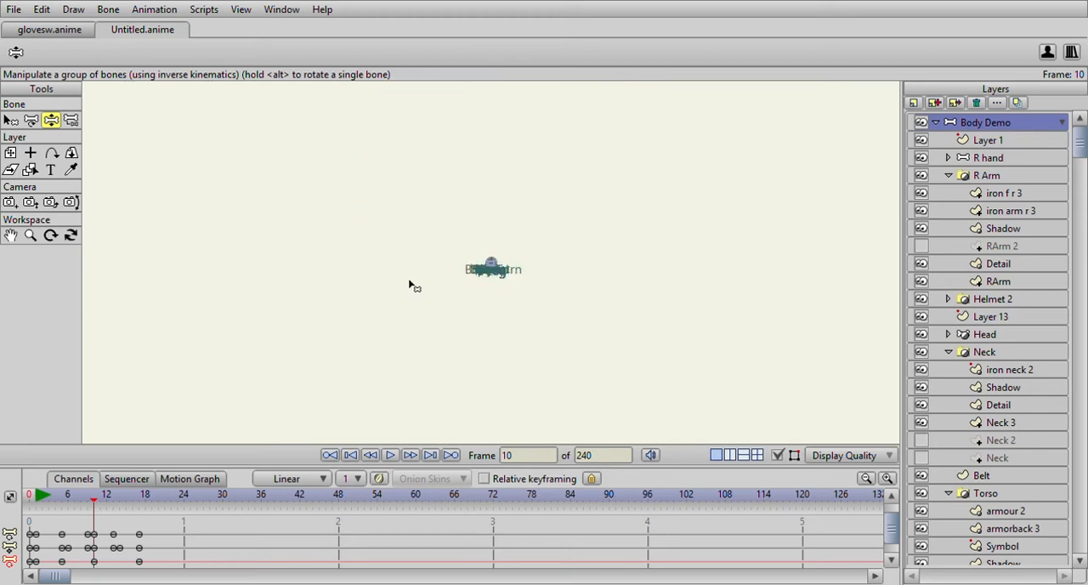
scroll(443, 275, up, 5)
scroll(442, 275, up, 3)
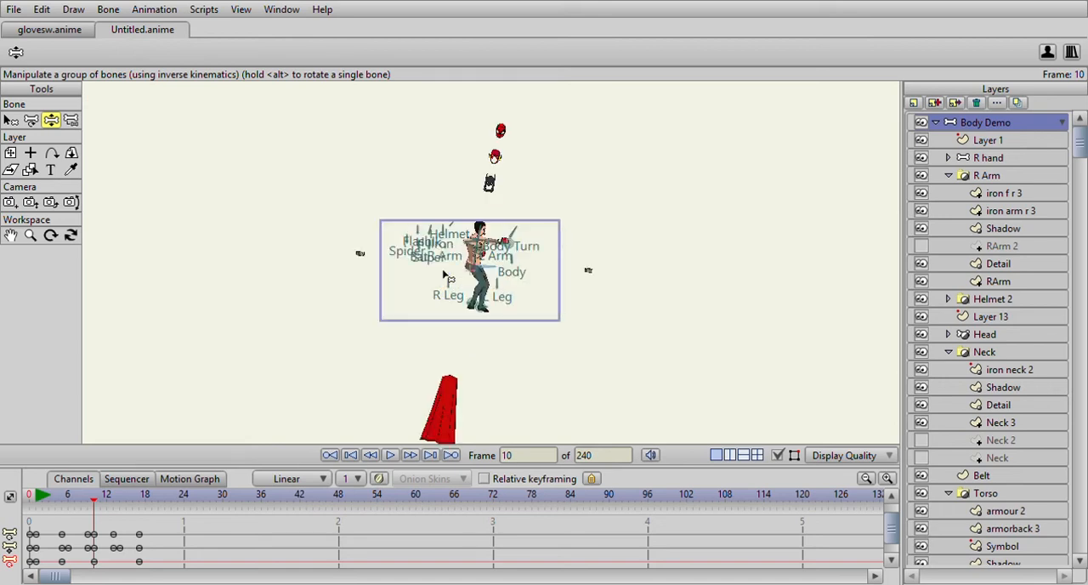
scroll(443, 274, up, 2)
scroll(443, 274, up, 2)
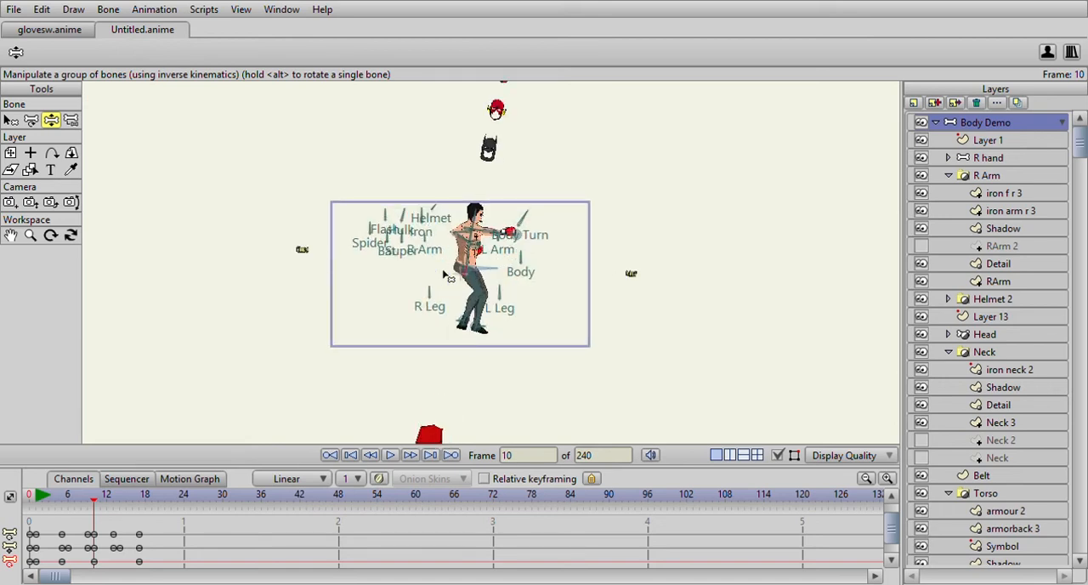
scroll(443, 275, up, 3)
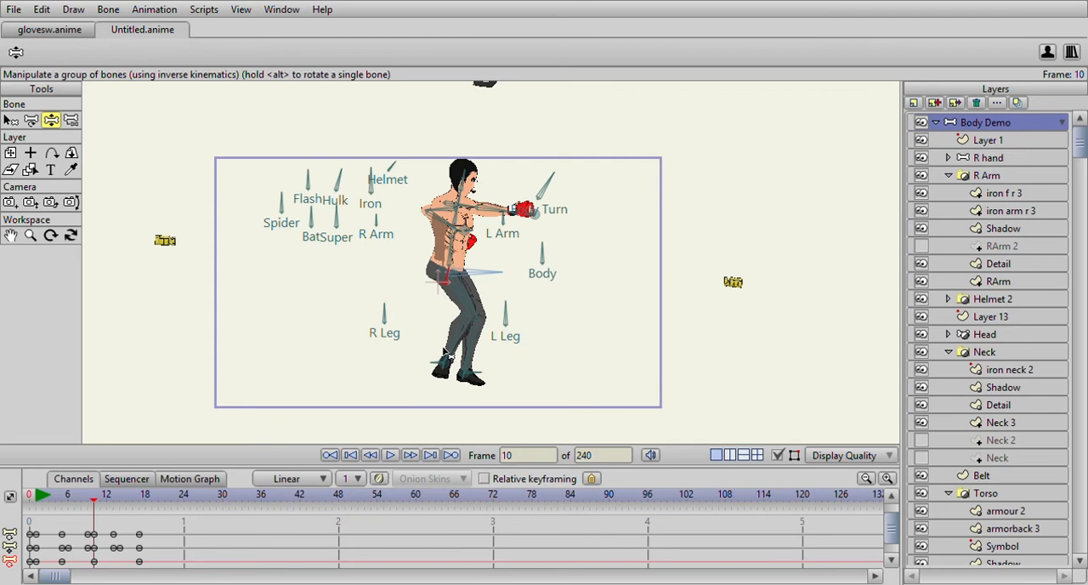
drag(438, 372, 411, 383)
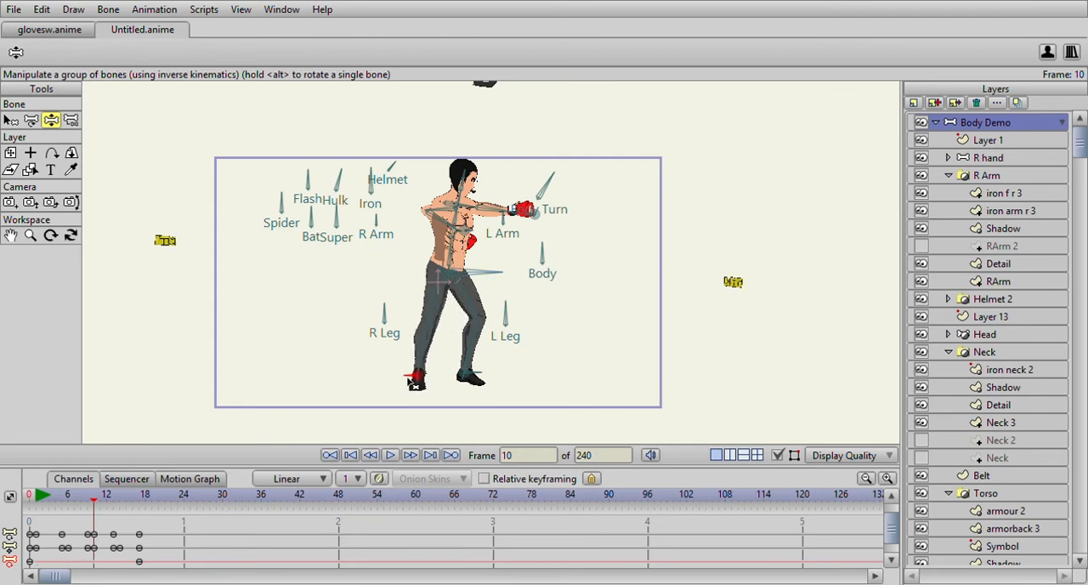
- Play the right punch from frame 1 to check the hip and foot movement
scroll(100, 547, down, 1)
drag(38, 498, 39, 534)
click(389, 456)
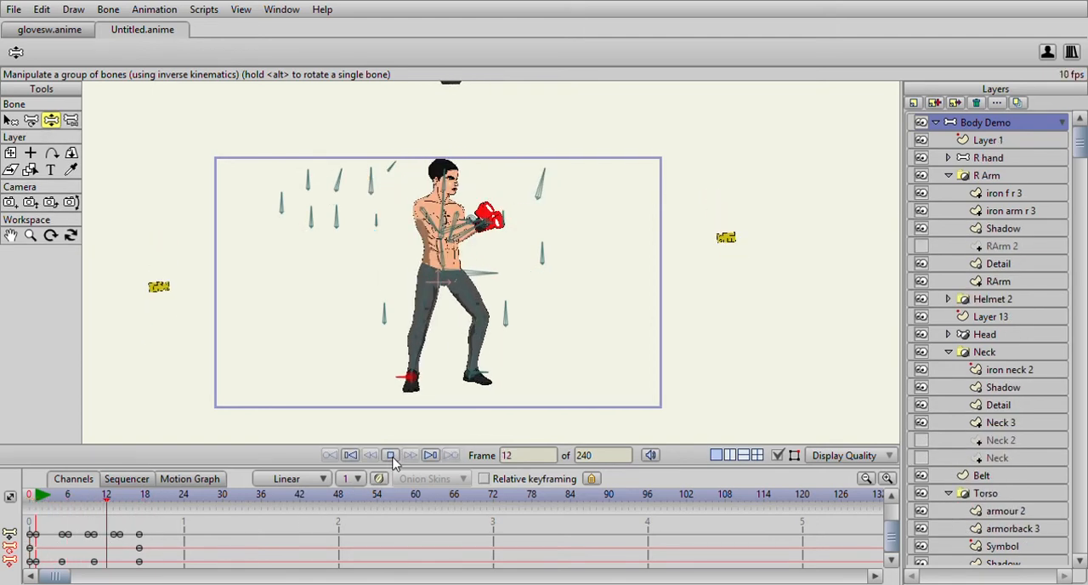
key(space)
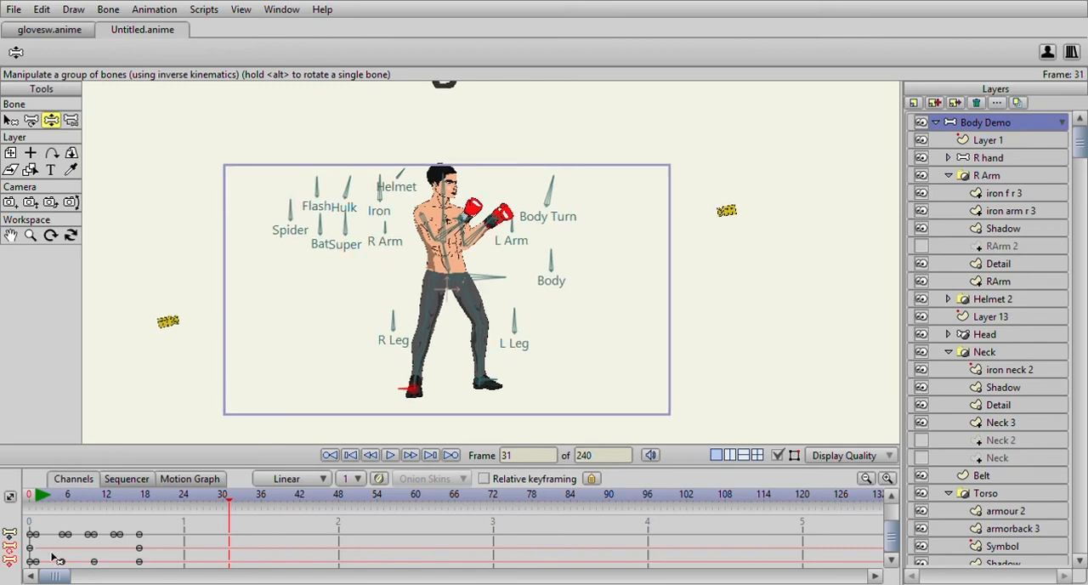
- Copy all Body Demo keyframes from frame 1 to 17 and paste them at frame 1 of a new, empty action
click(38, 497)
drag(164, 529, 36, 576)
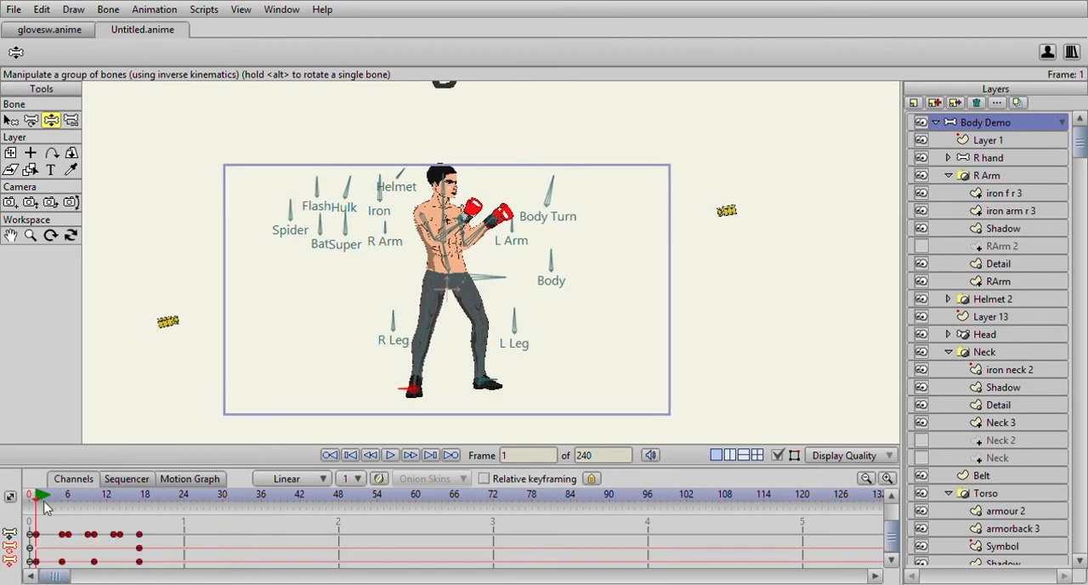
scroll(70, 557, up, 1)
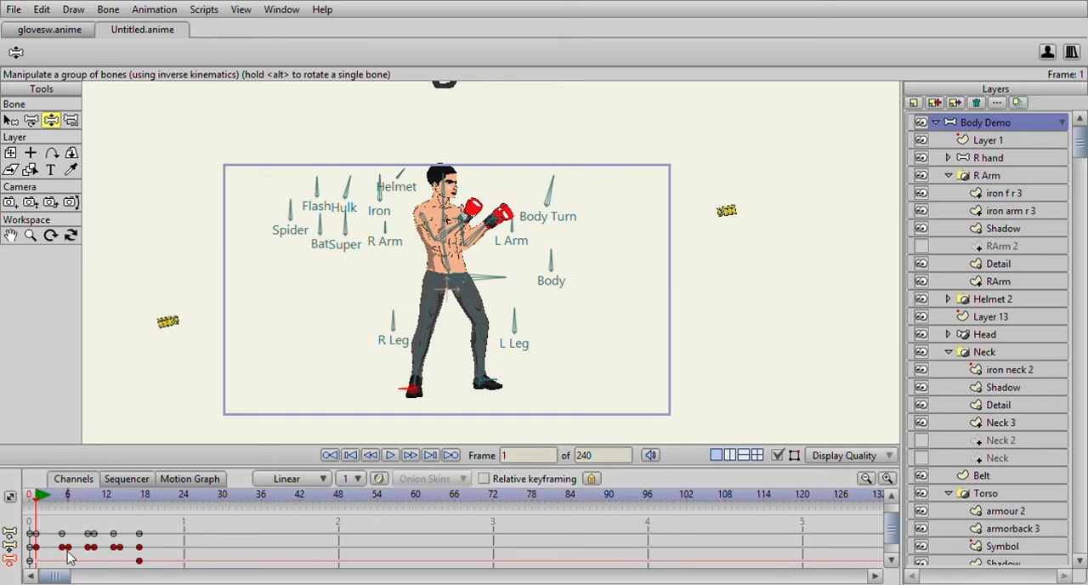
drag(203, 529, 38, 577)
click(527, 353)
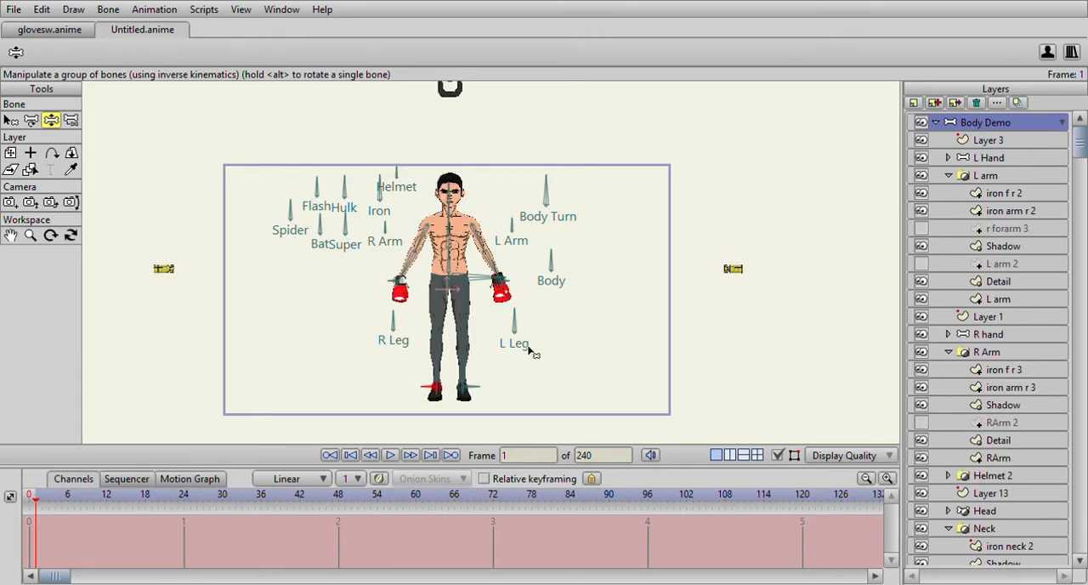
key(ctrl+v)
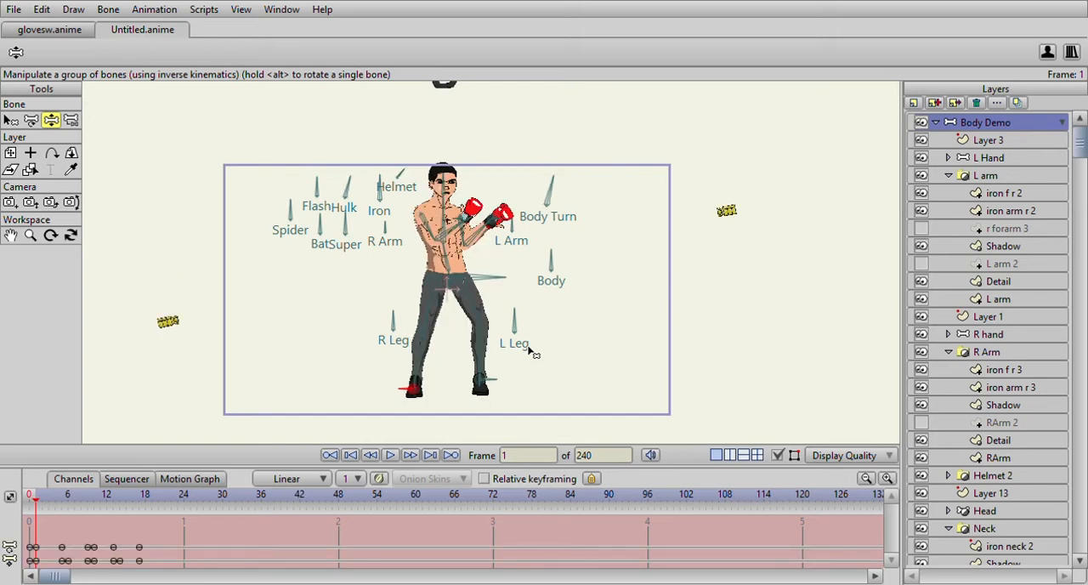
mouse_move(42, 505)
mouse_down()
mouse_move(127, 506)
mouse_move(36, 504)
mouse_up()
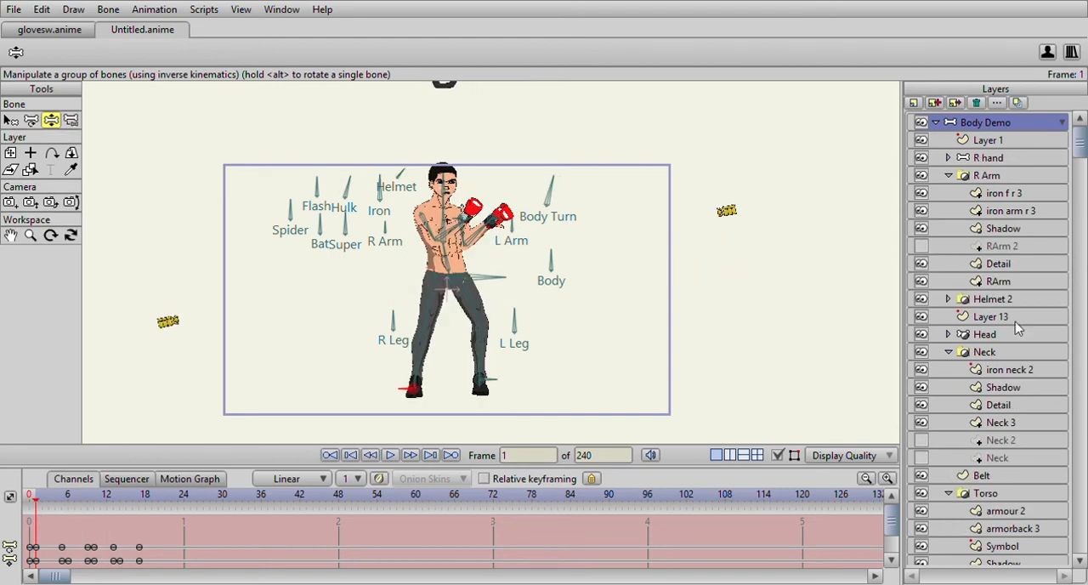
- Select the Blank foot layer inside L Leg and turn the left foot to point forward with the L/R bone at frame 1
scroll(1016, 328, down, 8)
scroll(994, 444, down, 1)
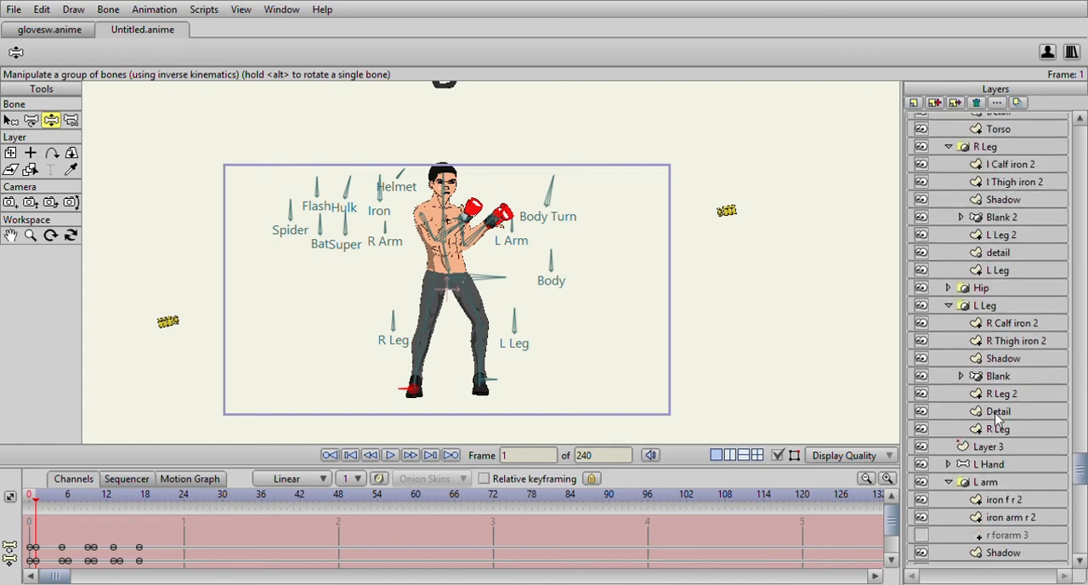
click(997, 379)
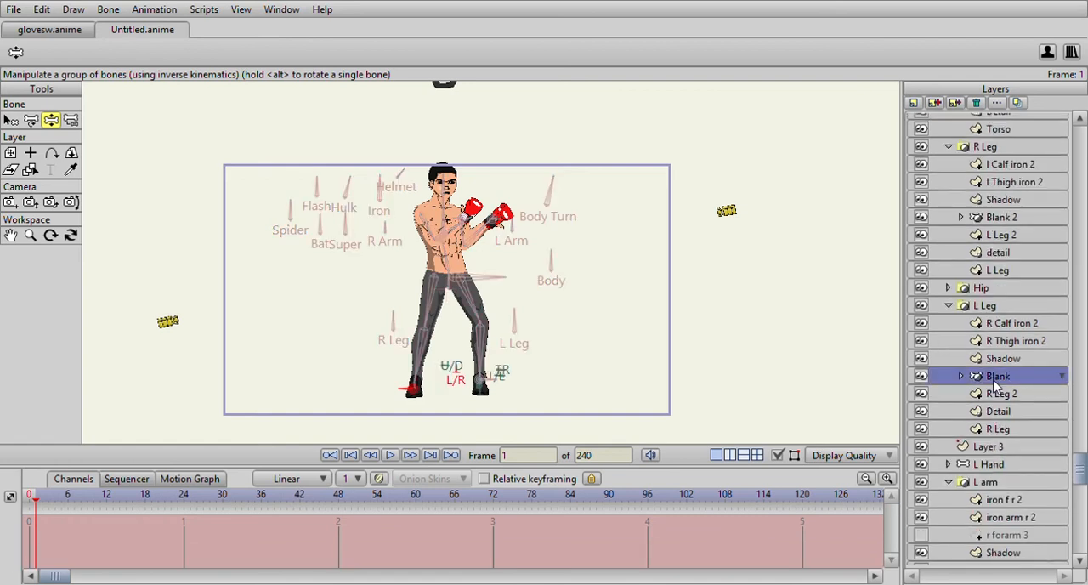
scroll(996, 483, down, 2)
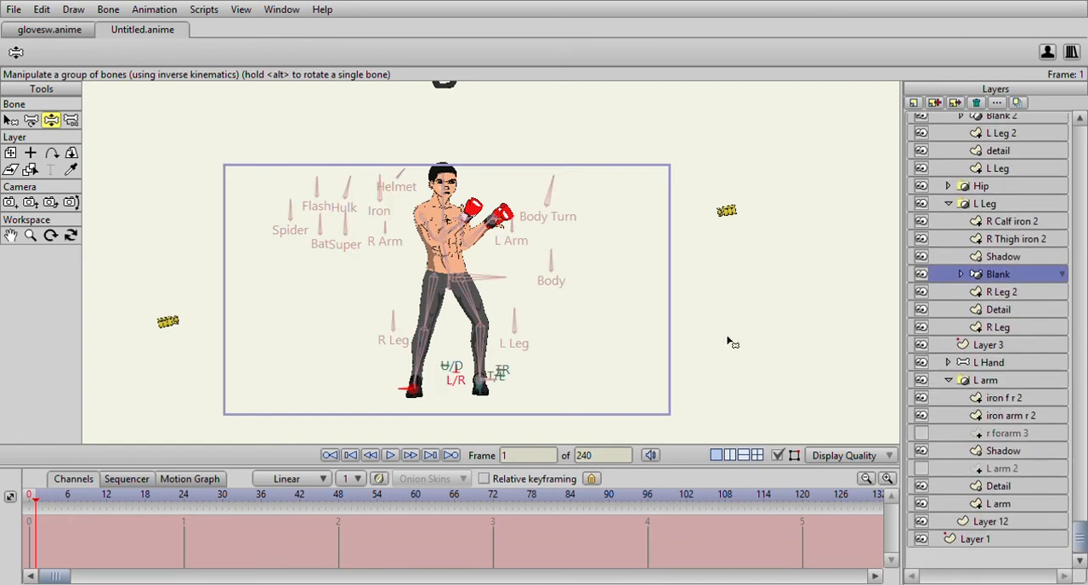
drag(549, 363, 567, 281)
scroll(555, 294, up, 5)
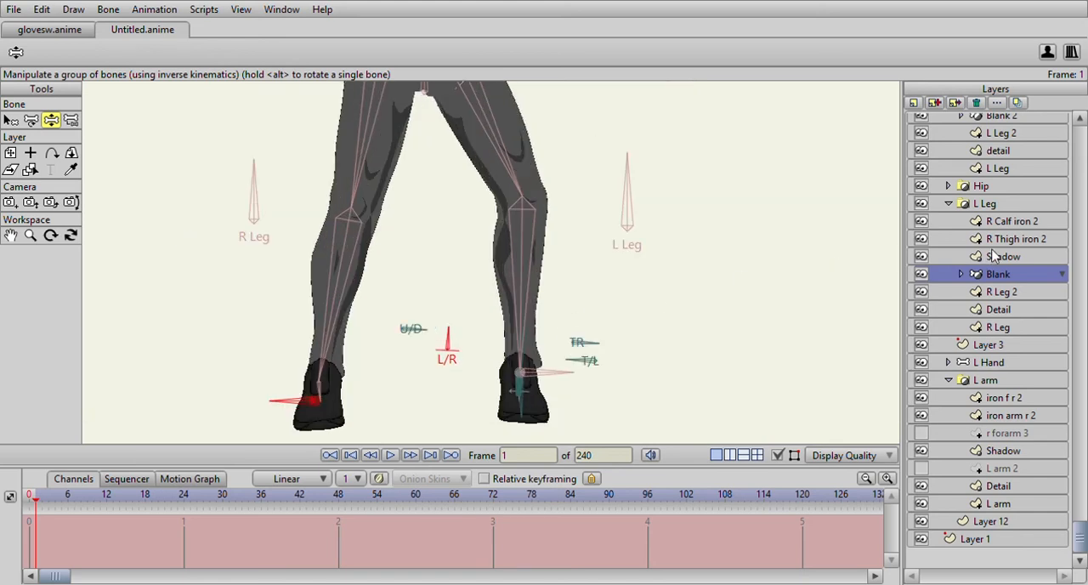
scroll(993, 258, up, 2)
scroll(482, 253, down, 2)
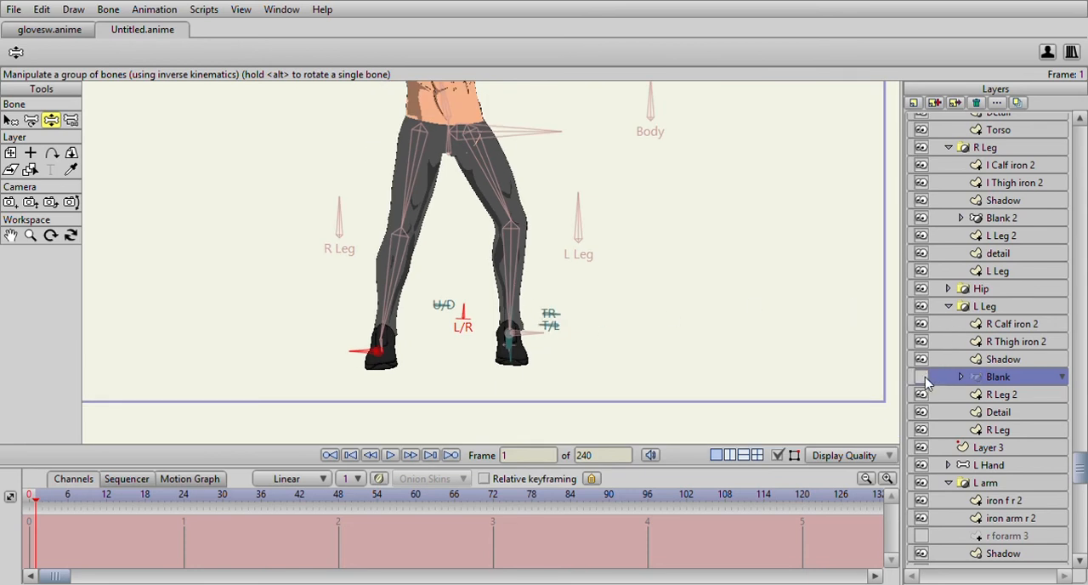
drag(466, 306, 523, 310)
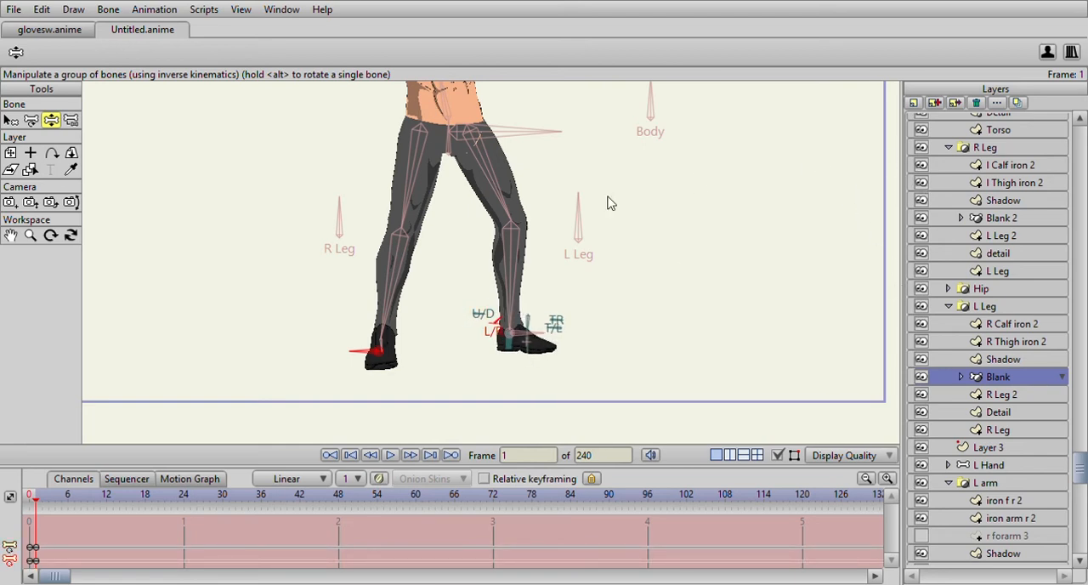
- Return to the main timeline and check the character's feet at frames 18, 5 and 16
key(space)
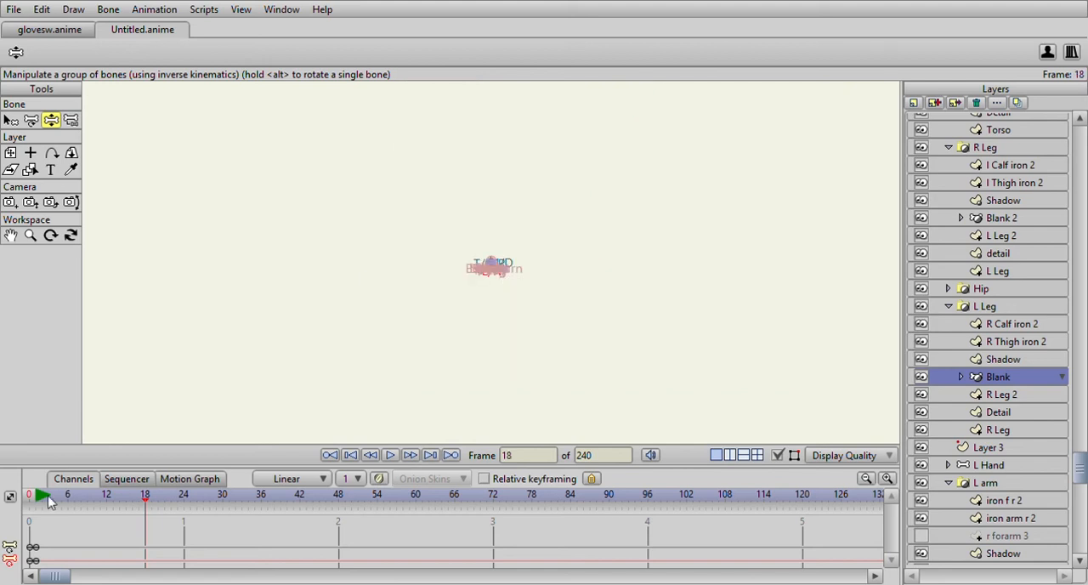
scroll(427, 255, up, 8)
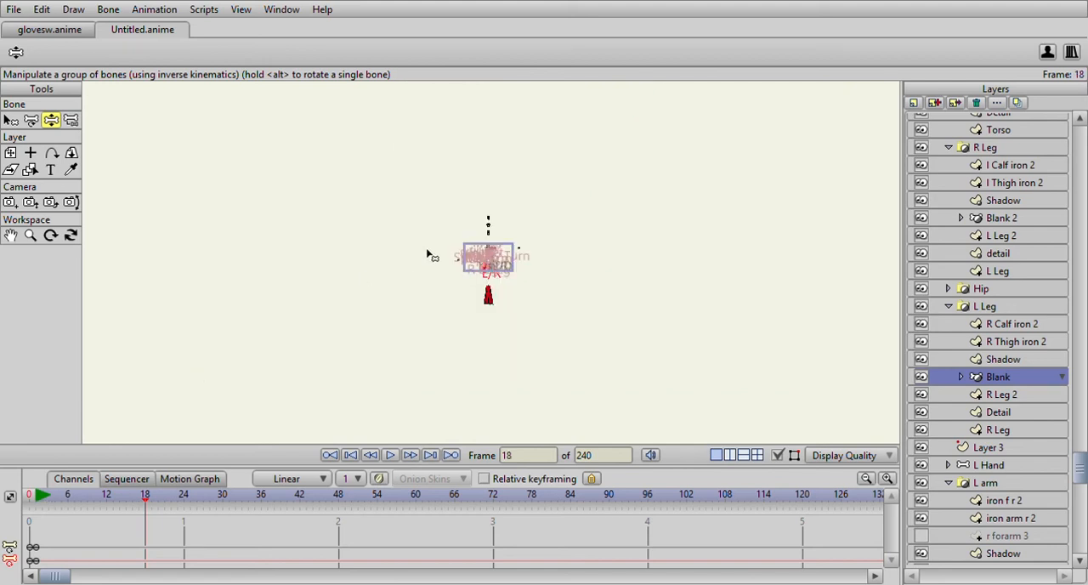
scroll(428, 255, up, 3)
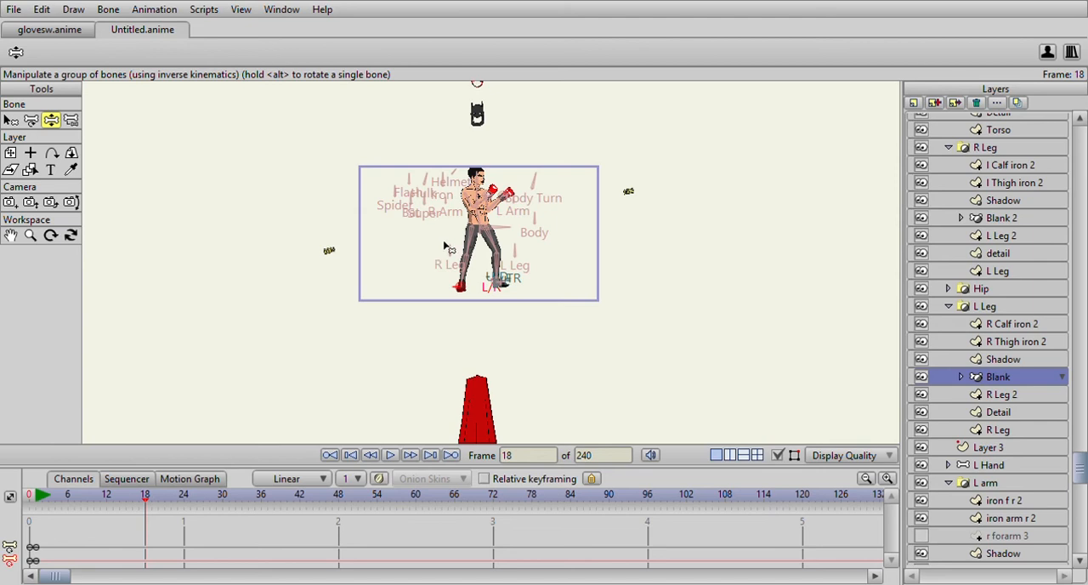
drag(458, 254, 462, 265)
scroll(460, 268, up, 5)
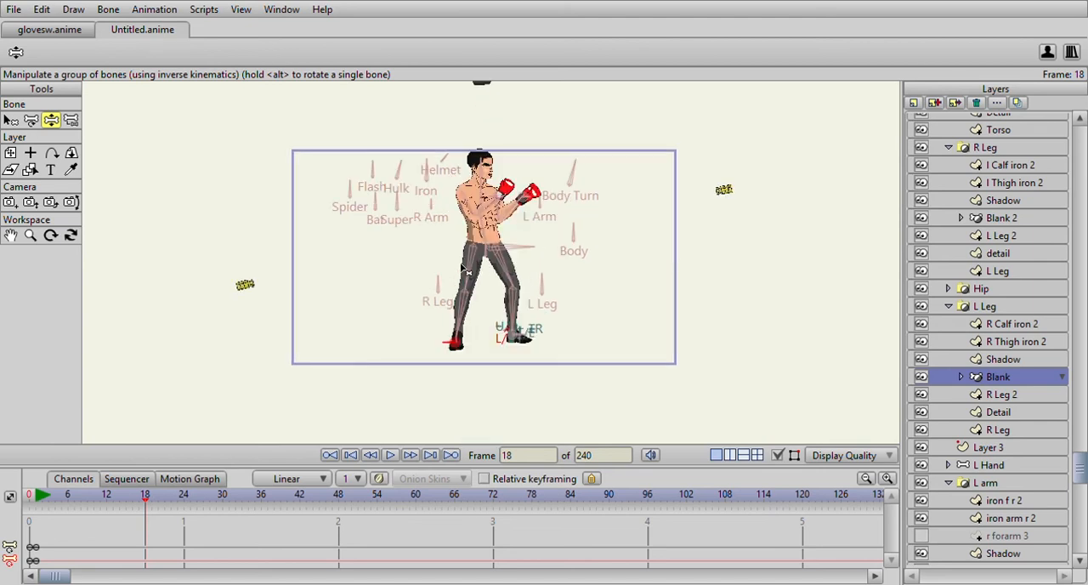
drag(460, 275, 461, 279)
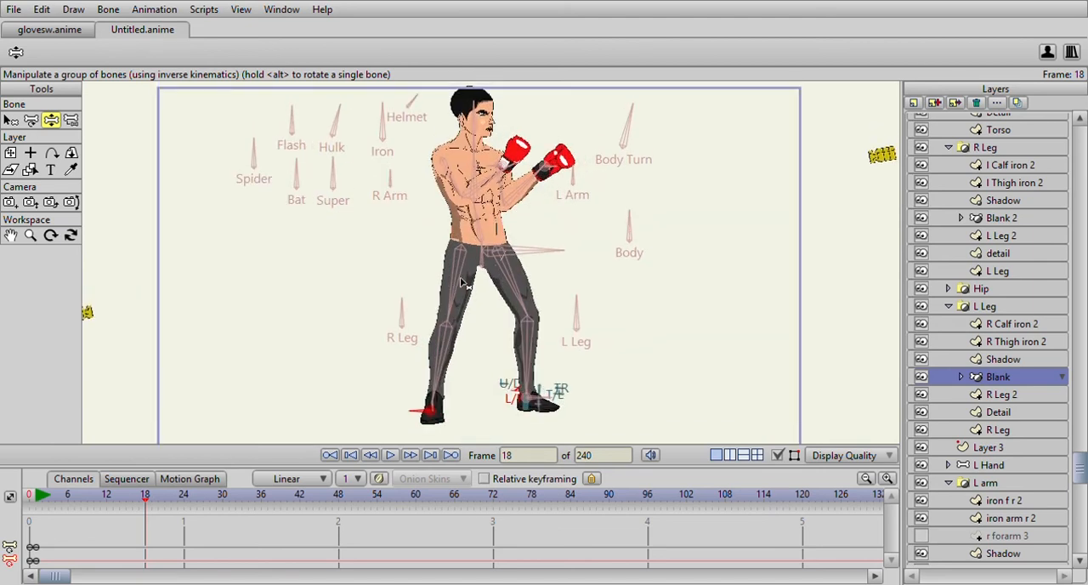
drag(39, 496, 62, 497)
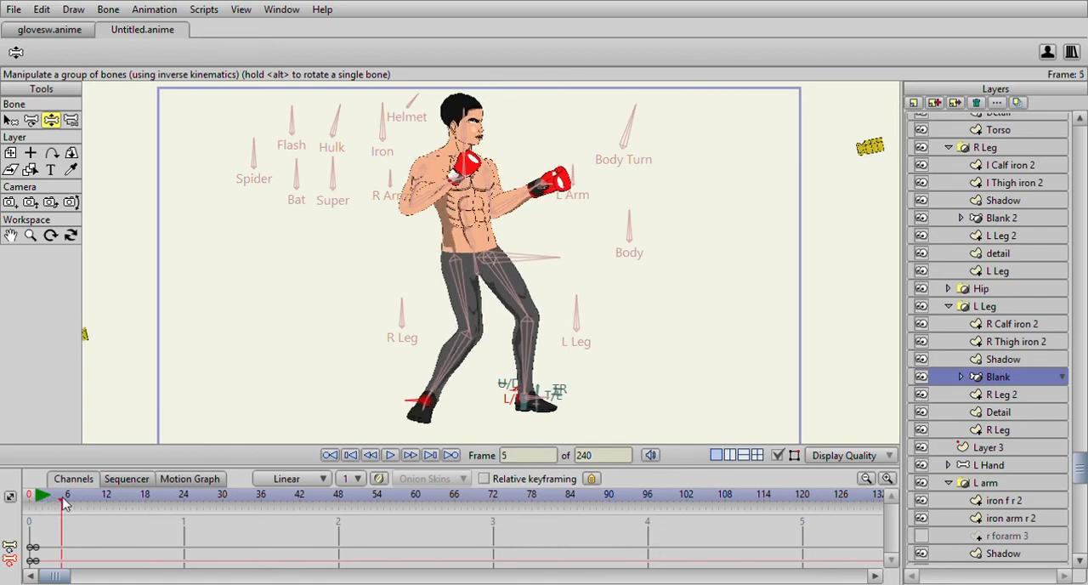
click(134, 500)
- Select the Body Demo layer and lower the hips with the Main bone at frame 5
scroll(973, 173, up, 7)
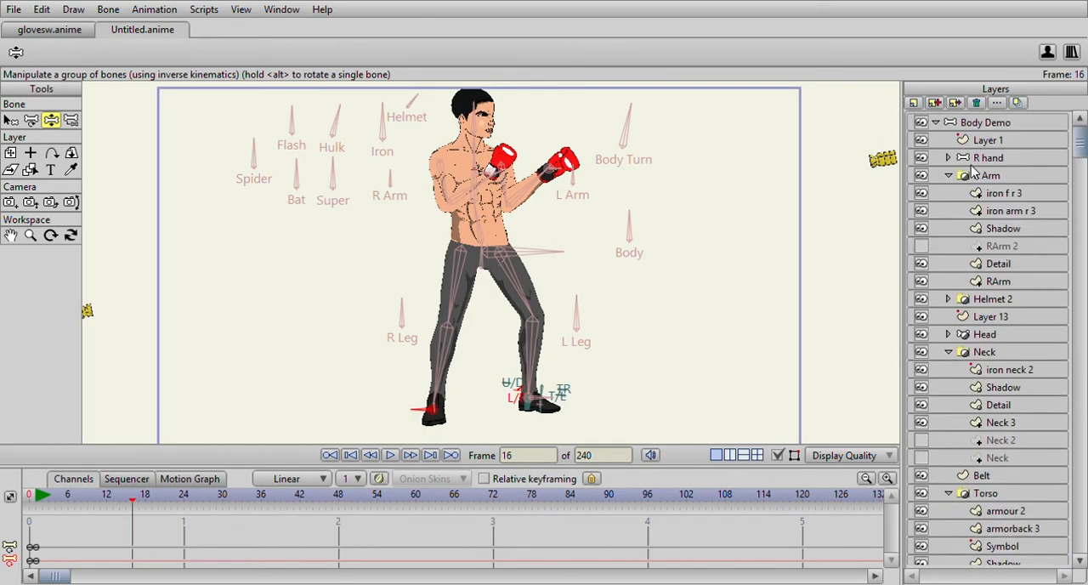
click(988, 126)
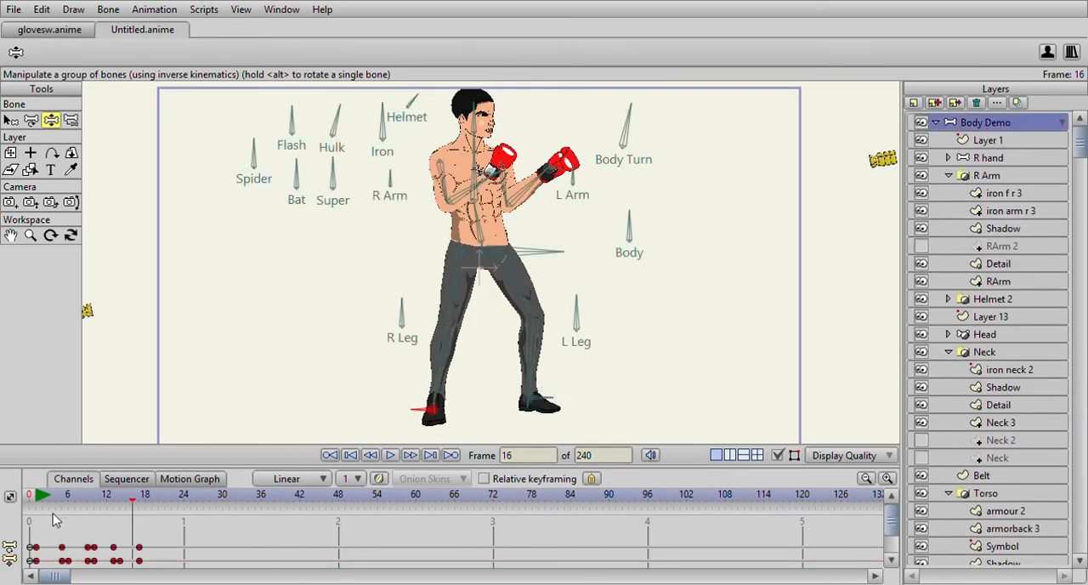
drag(38, 504, 146, 503)
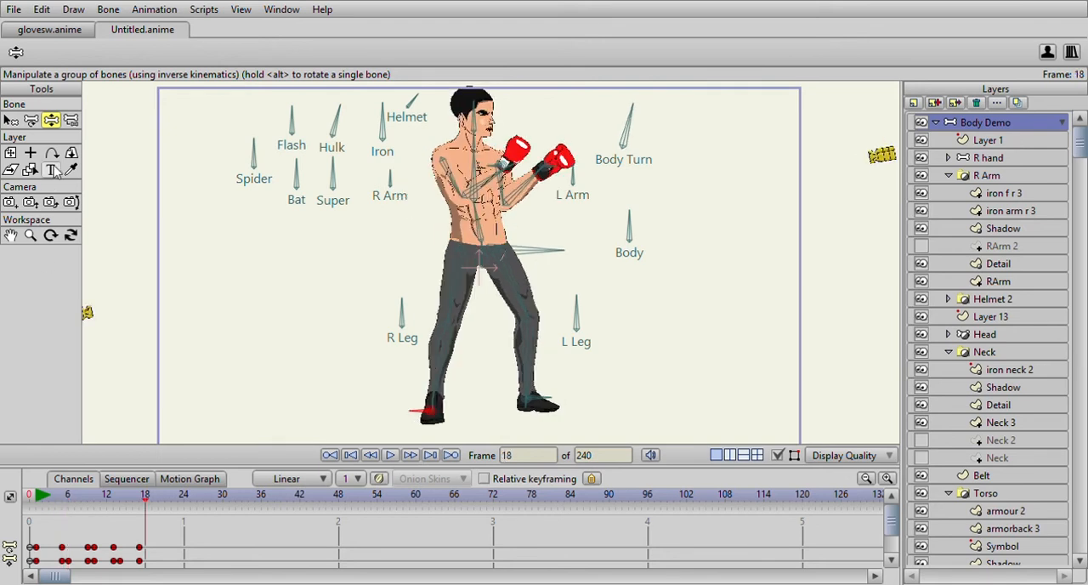
click(11, 120)
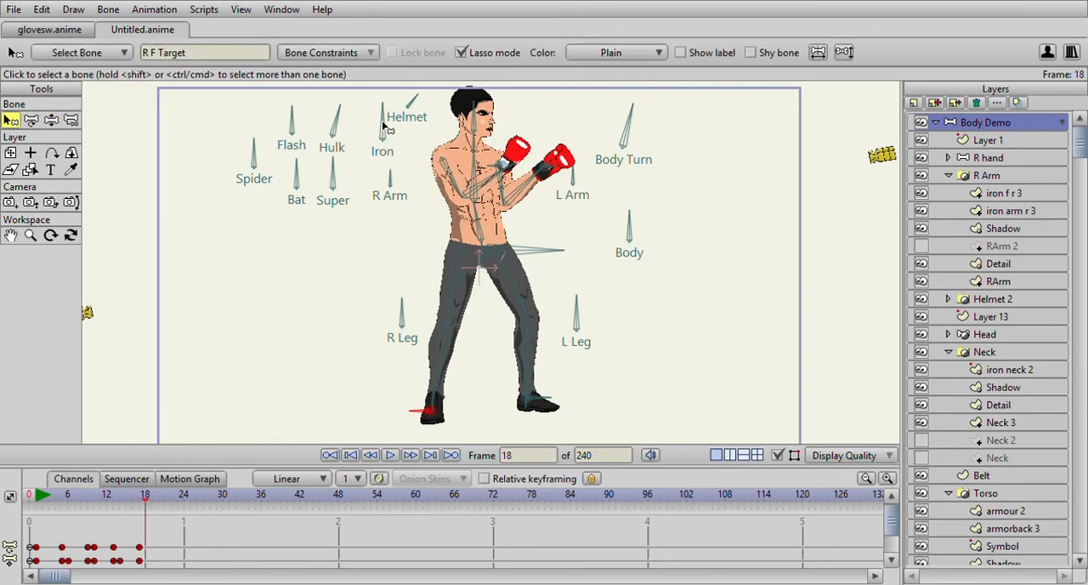
click(534, 251)
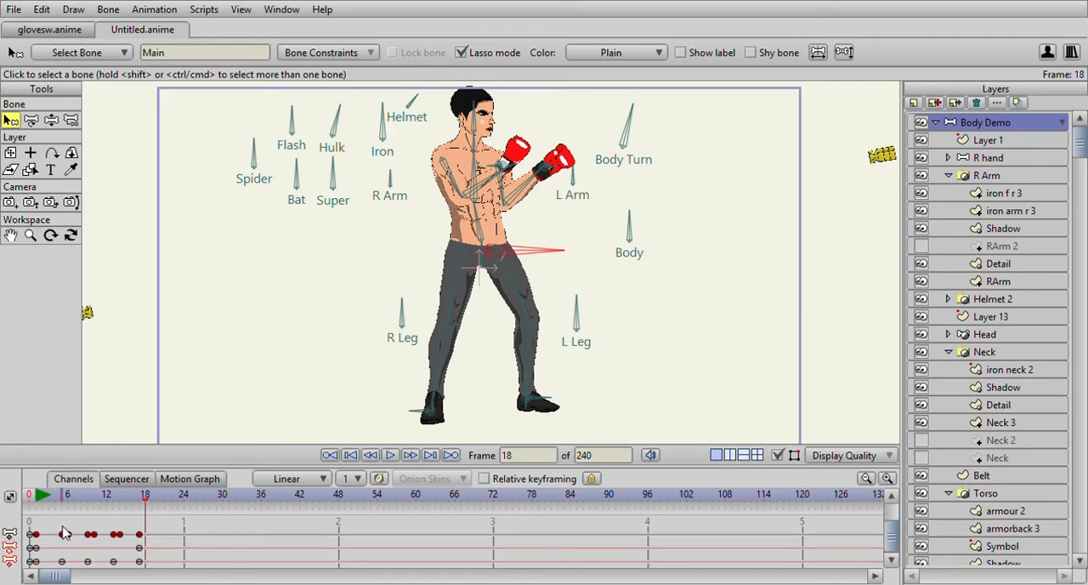
mouse_move(46, 508)
mouse_down()
mouse_move(40, 501)
mouse_move(66, 503)
mouse_up()
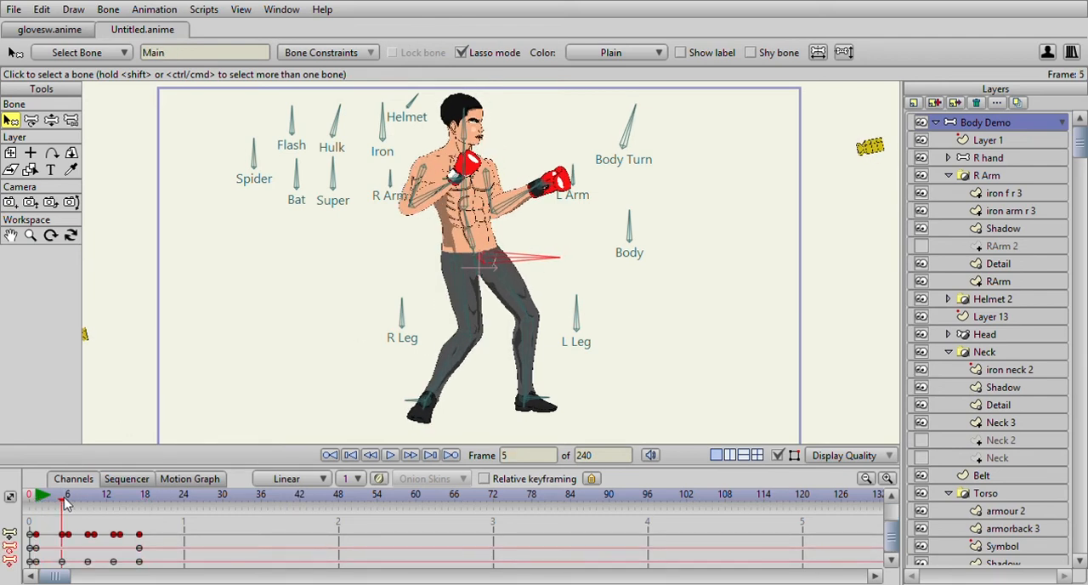
click(51, 119)
drag(566, 258, 568, 279)
drag(37, 498, 74, 508)
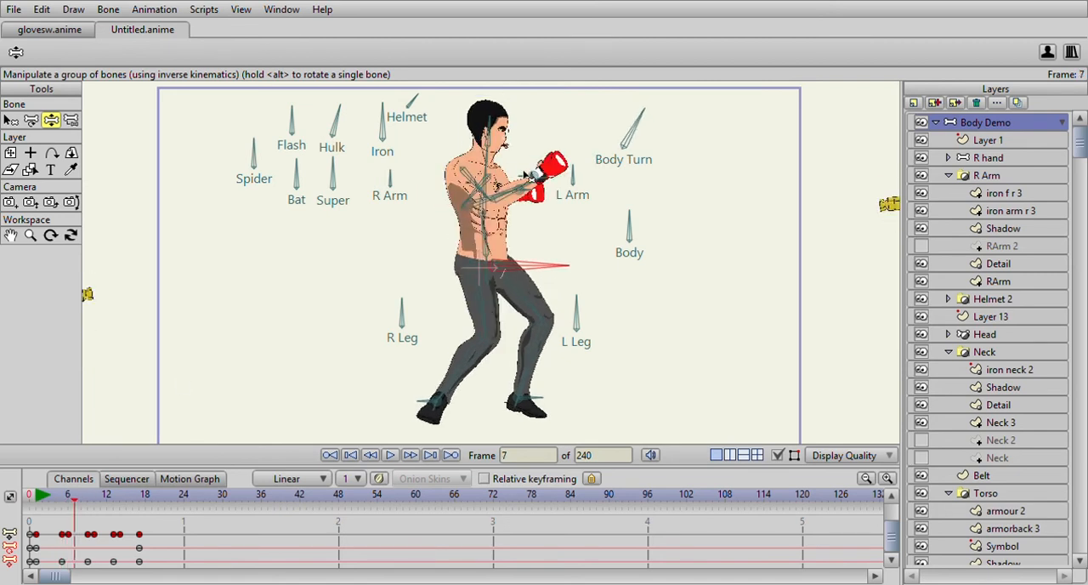
click(47, 497)
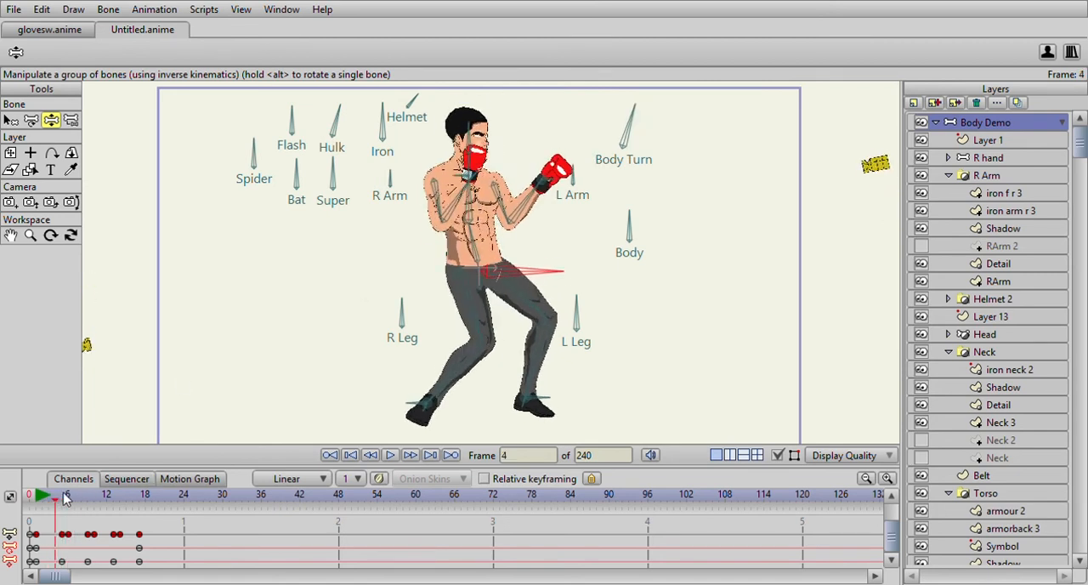
- Pull the R H Target bone back toward the face at frame 9 and move its keyframe to frame 10
drag(41, 499, 87, 503)
drag(610, 176, 560, 146)
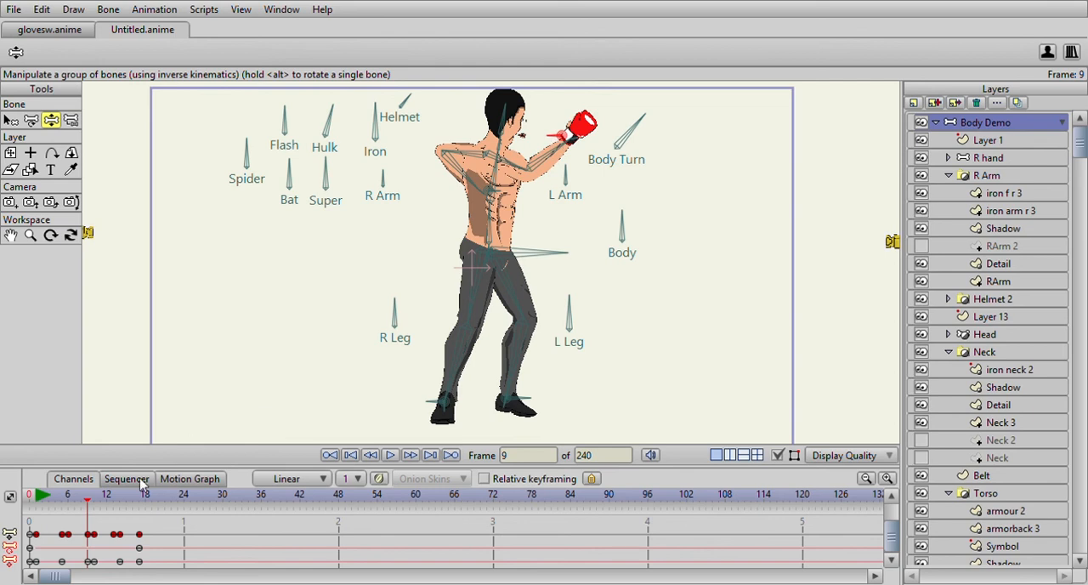
drag(39, 493, 97, 514)
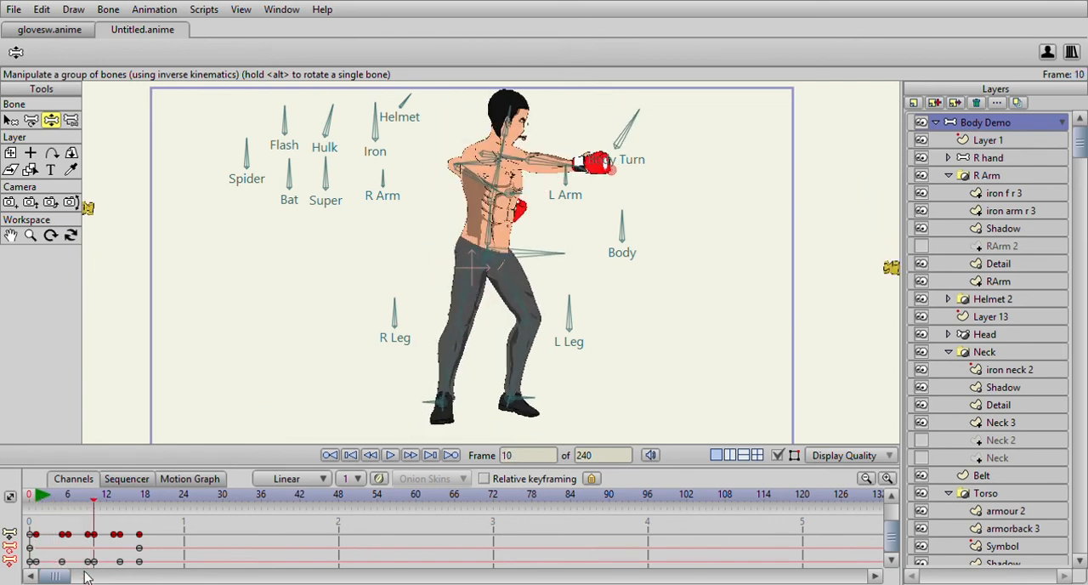
drag(91, 562, 94, 563)
- Drop the right glove to hip height with the R H Target bone at frame 7
drag(35, 496, 77, 514)
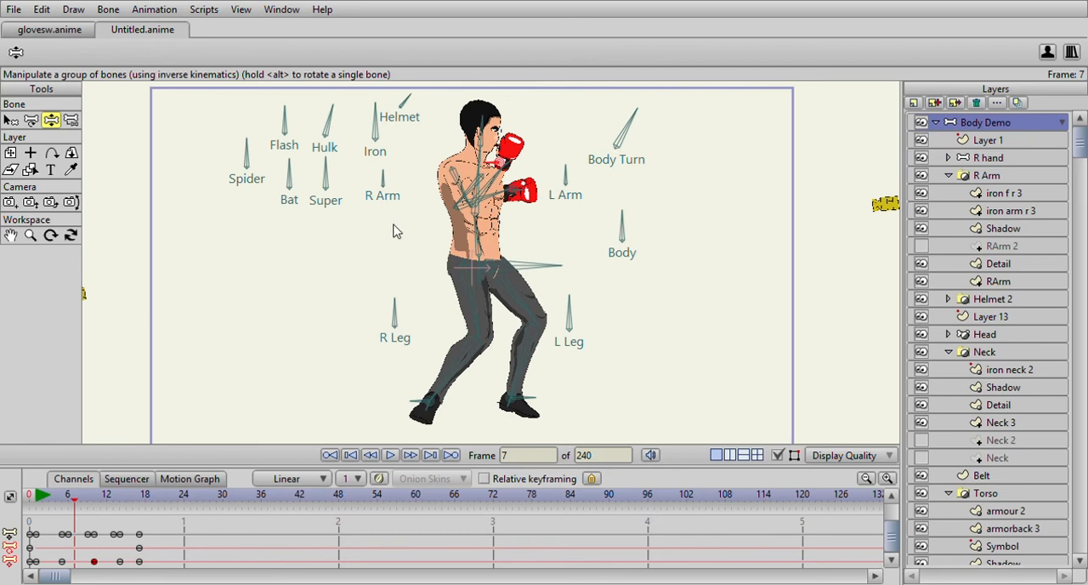
drag(490, 168, 487, 217)
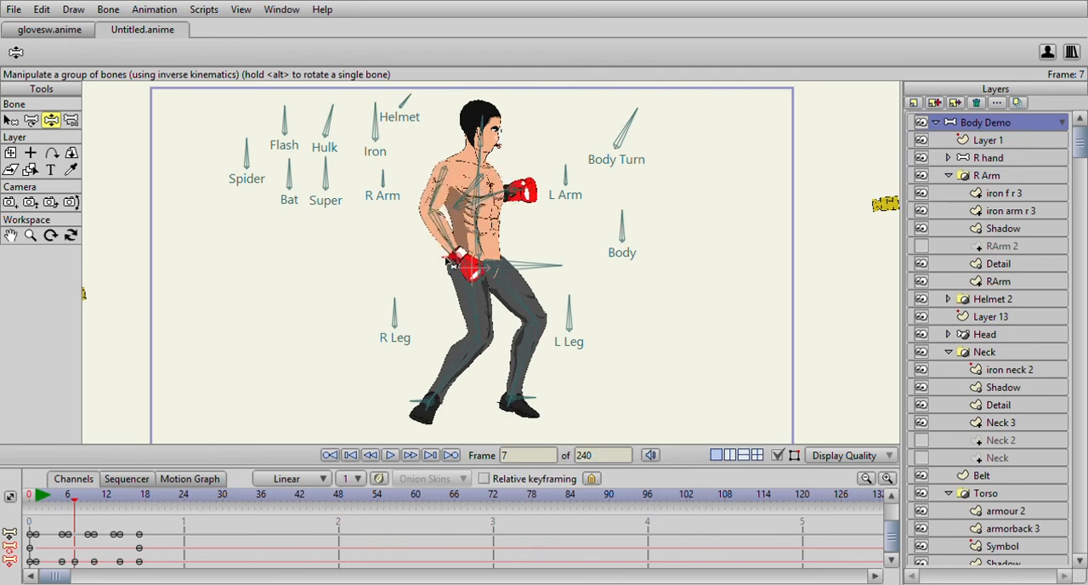
drag(36, 498, 96, 532)
- Raise the hips slightly with the Main bone at frame 9 and lower them at frame 13
click(10, 121)
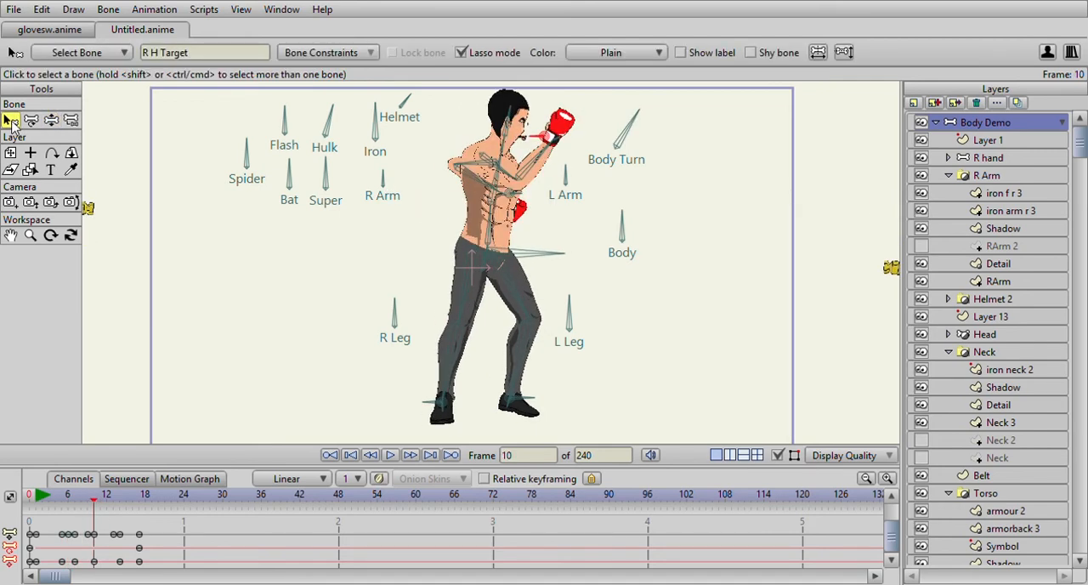
click(500, 265)
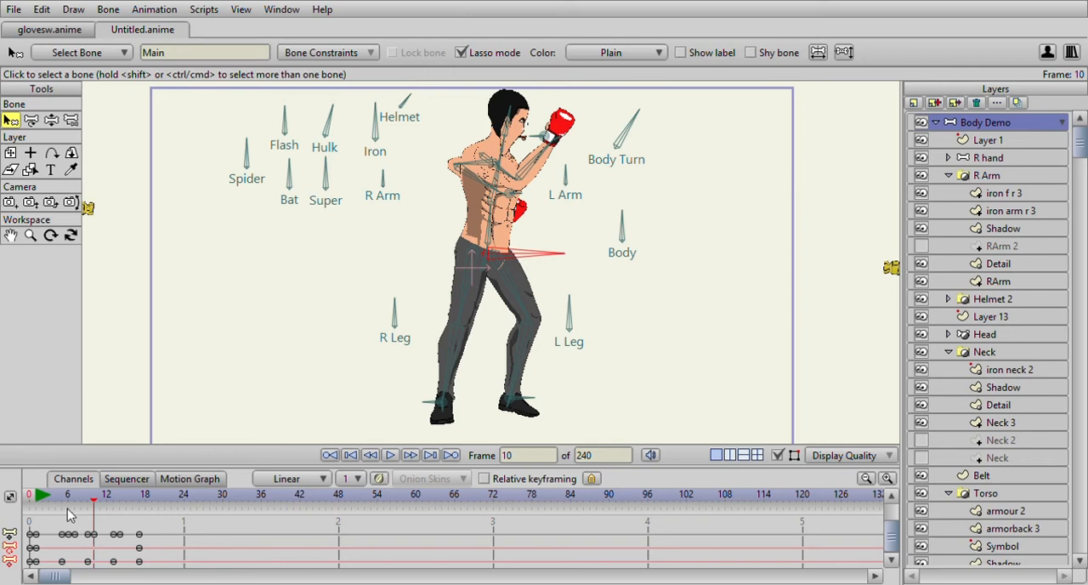
drag(95, 500, 88, 499)
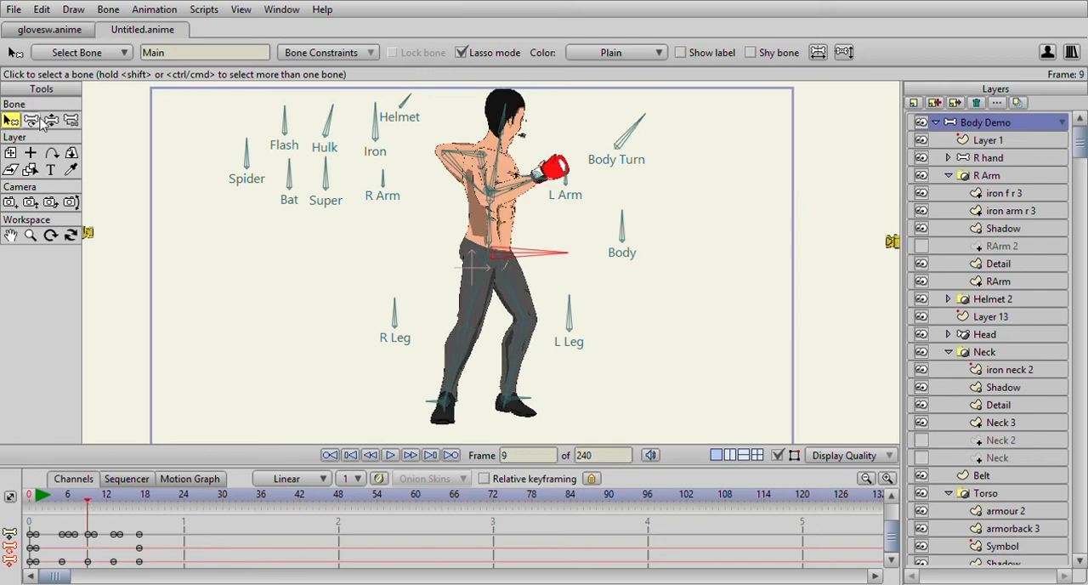
click(51, 120)
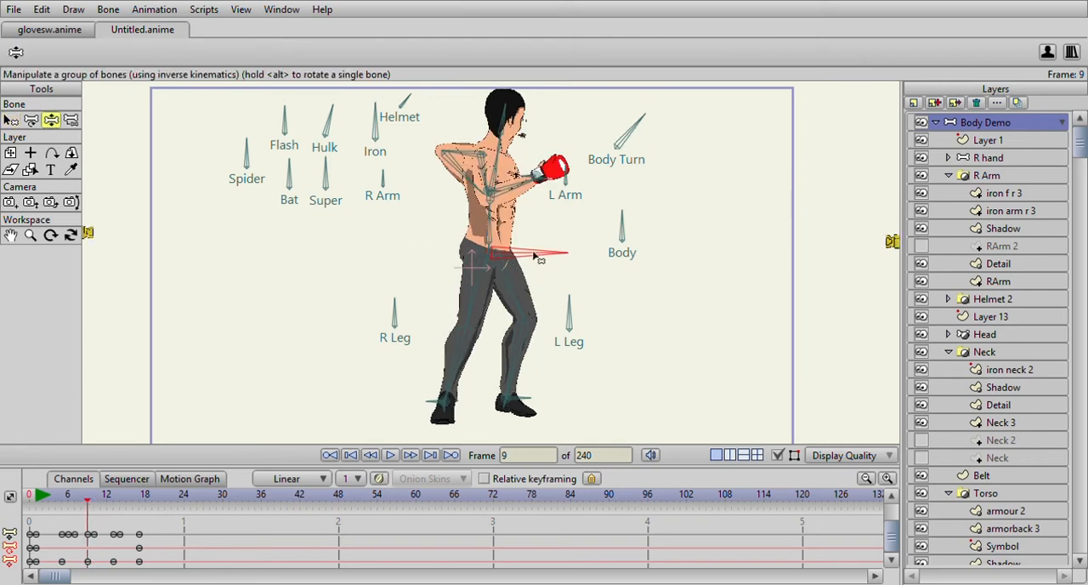
mouse_move(92, 502)
mouse_down()
mouse_move(101, 504)
mouse_move(88, 503)
mouse_up()
drag(559, 251, 561, 240)
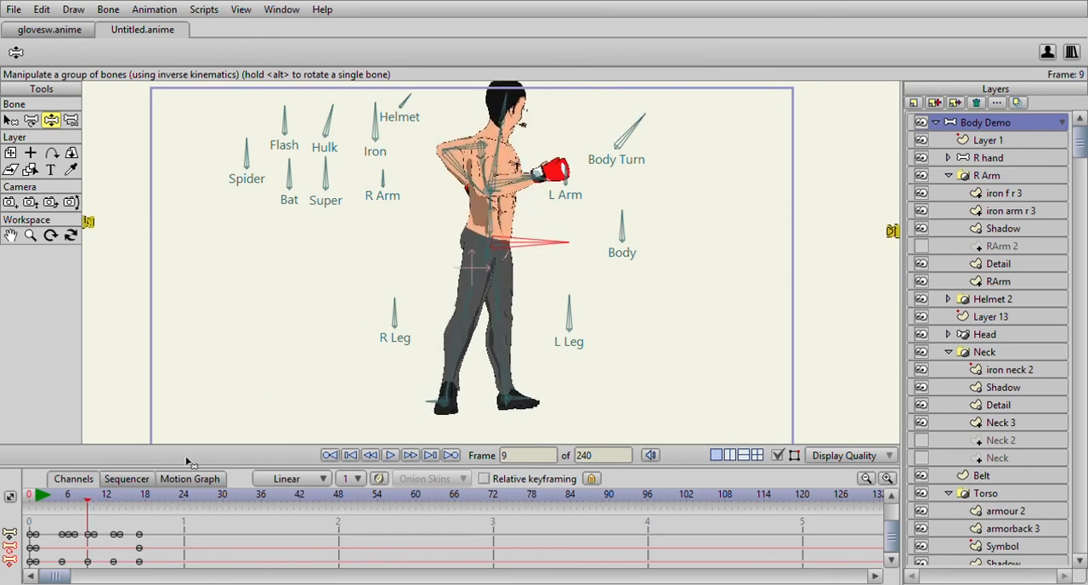
drag(38, 500, 116, 531)
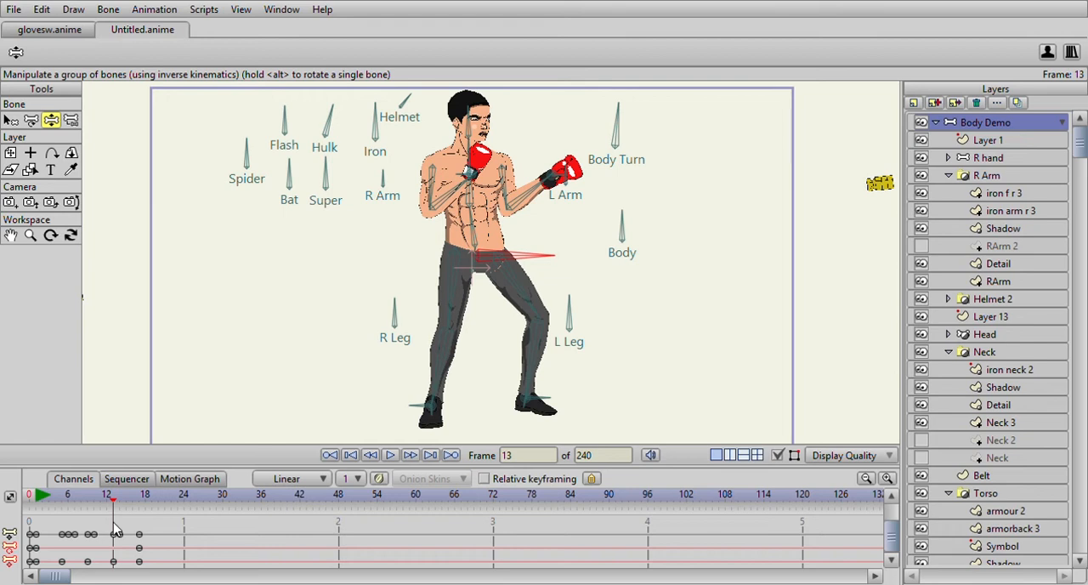
drag(531, 255, 534, 272)
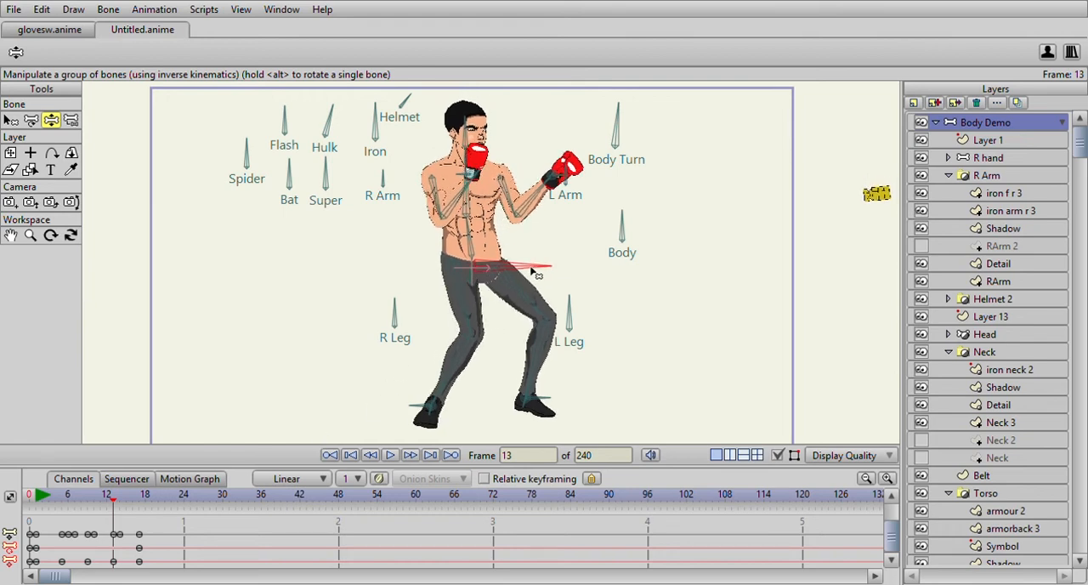
- Rotate the Body Turn bone further clockwise at frame 9 and check the turn through frame 15
drag(123, 509, 89, 527)
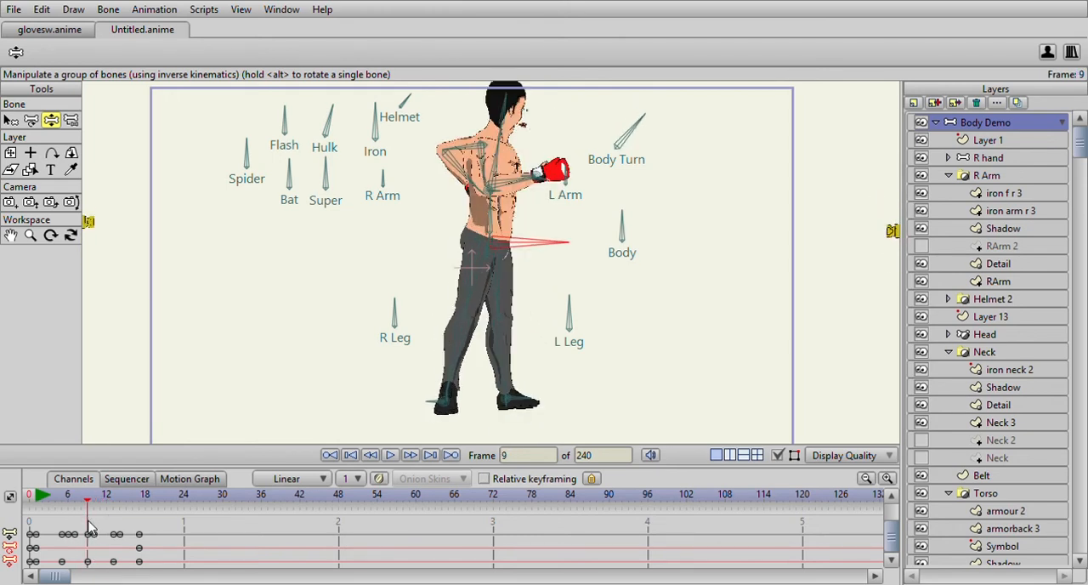
click(10, 120)
click(624, 138)
scroll(294, 174, up, 2)
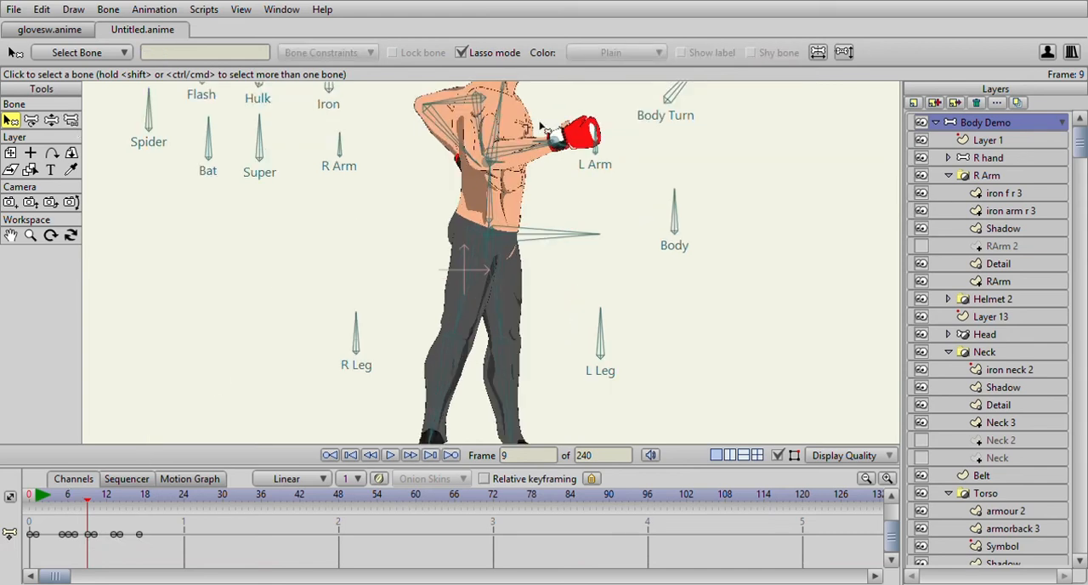
click(633, 174)
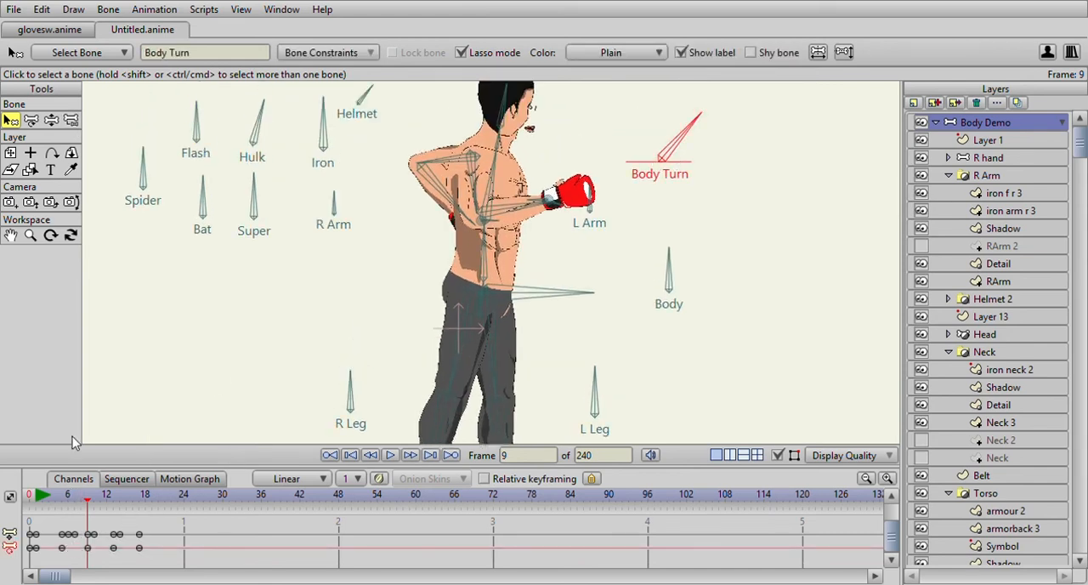
click(51, 120)
drag(696, 119, 709, 129)
click(42, 497)
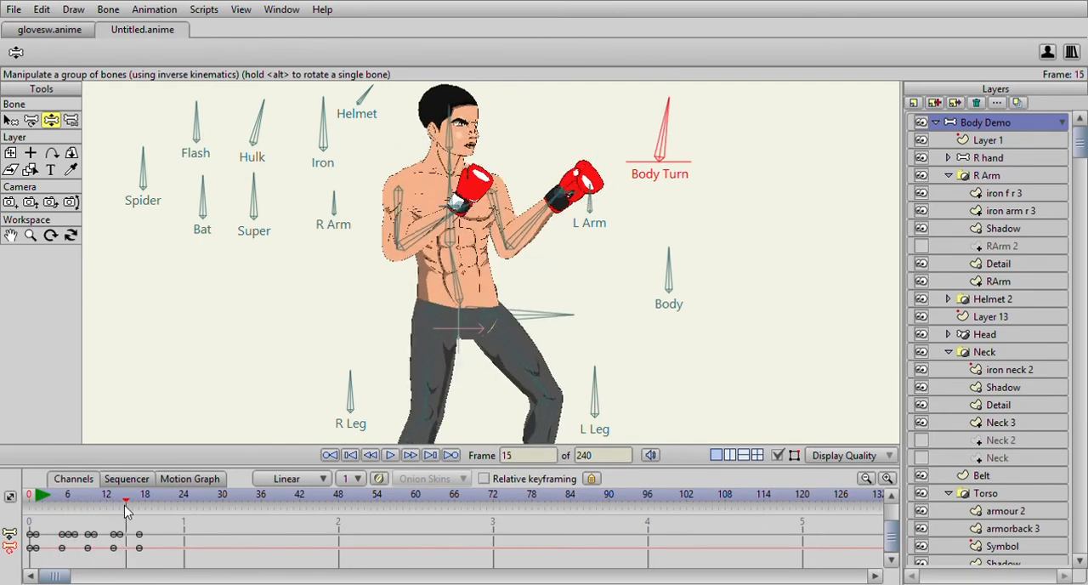
drag(109, 507, 102, 508)
drag(364, 351, 367, 248)
drag(87, 497, 126, 496)
- Swing the left glove back and down behind the torso with the L H Target bone at frame 10
scroll(308, 272, down, 2)
drag(308, 271, 309, 321)
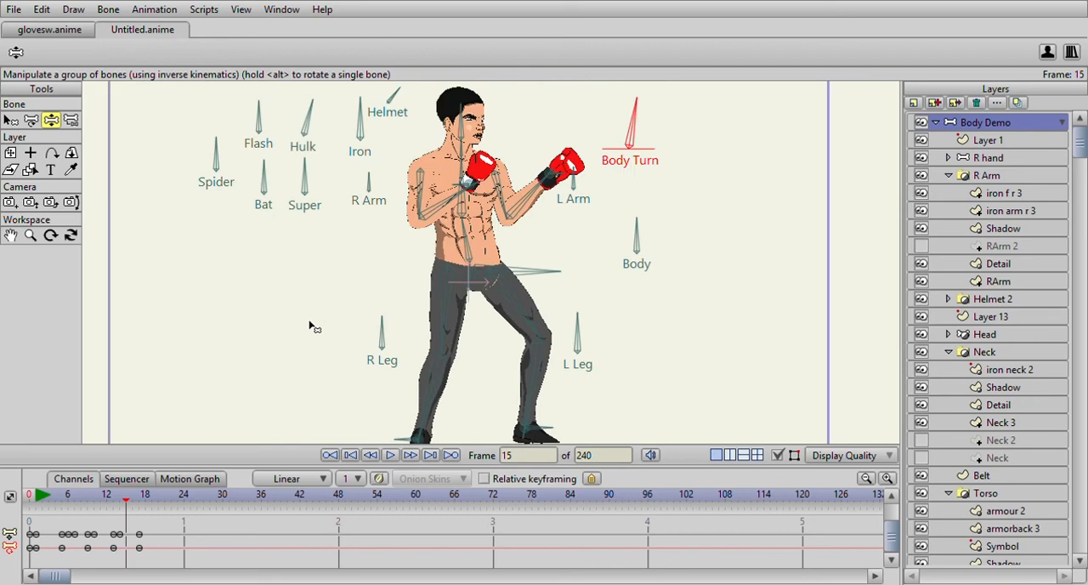
drag(42, 496, 70, 499)
click(10, 121)
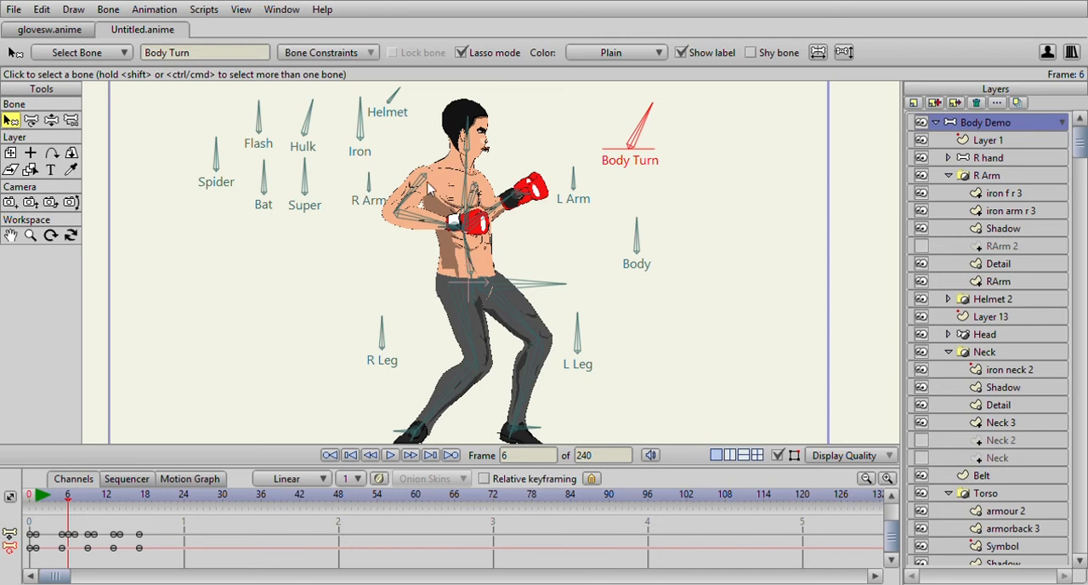
click(538, 202)
mouse_move(68, 500)
mouse_down()
mouse_move(83, 503)
mouse_move(68, 507)
mouse_up()
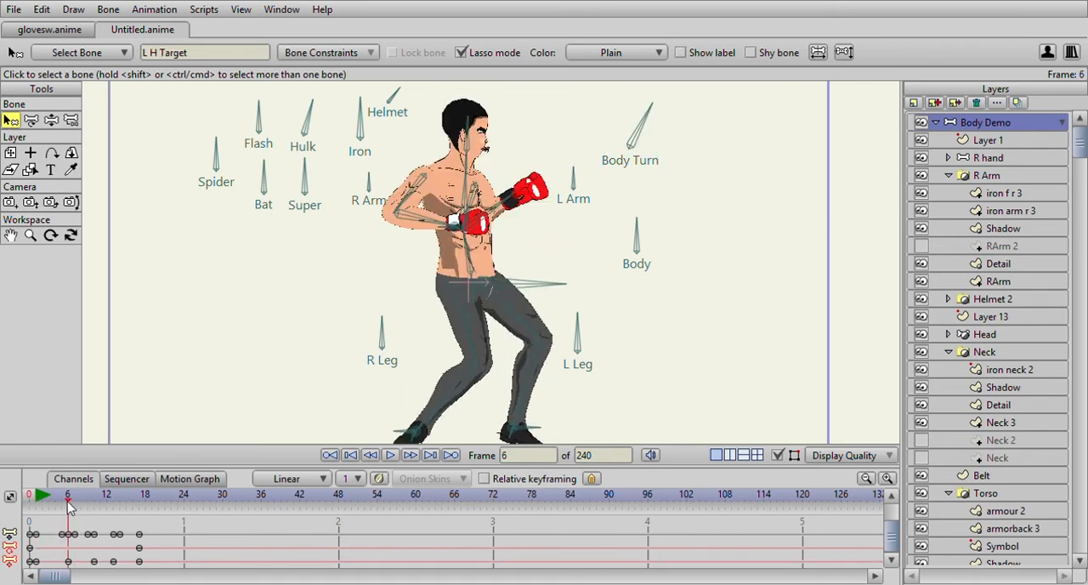
click(51, 120)
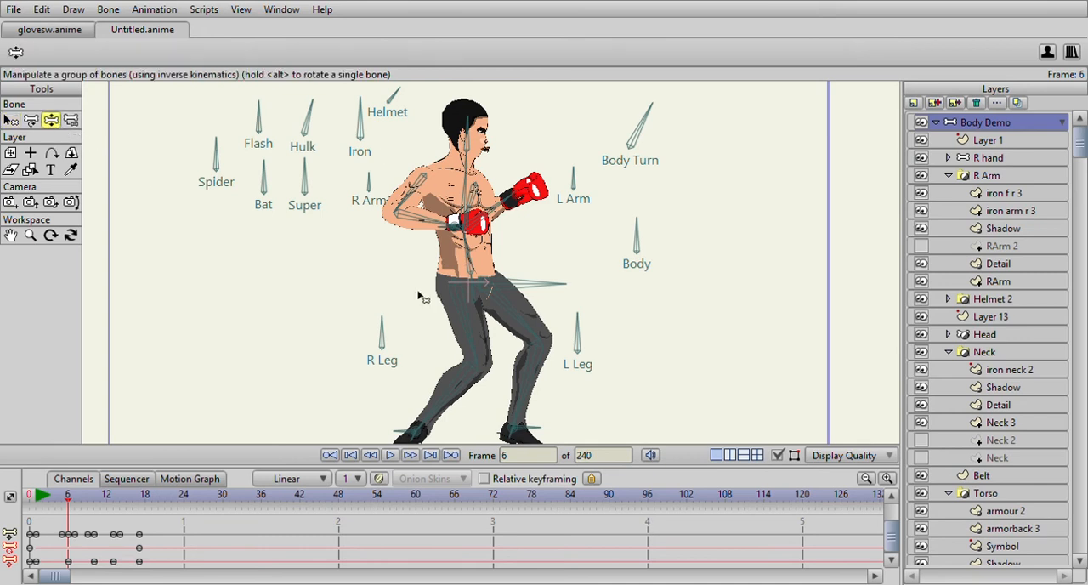
drag(72, 504, 94, 506)
drag(503, 195, 444, 229)
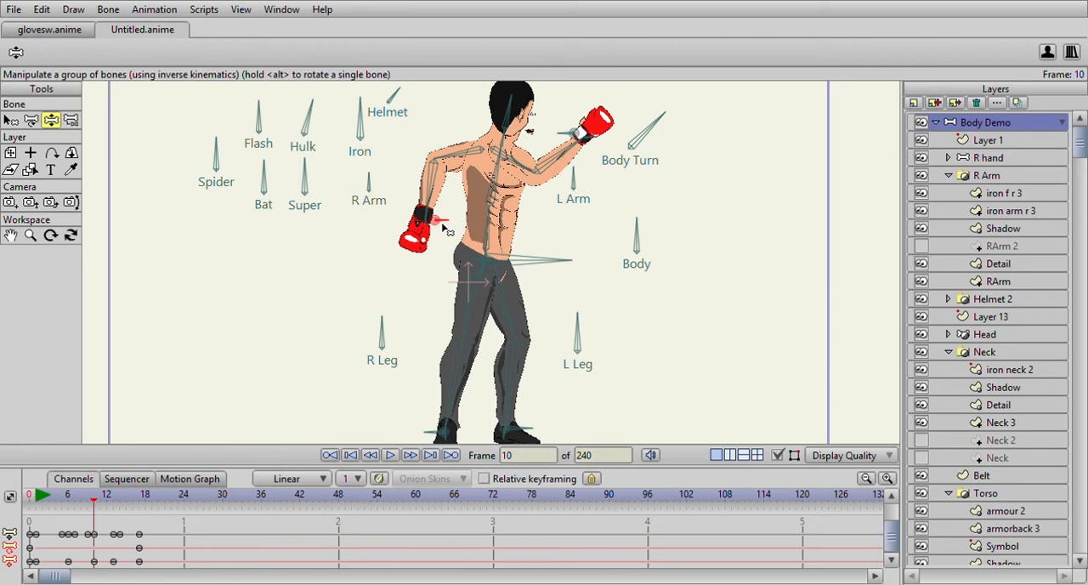
- Check the arm and hip poses of the punch at frames 13, 12, 17 and 10
drag(39, 500, 116, 528)
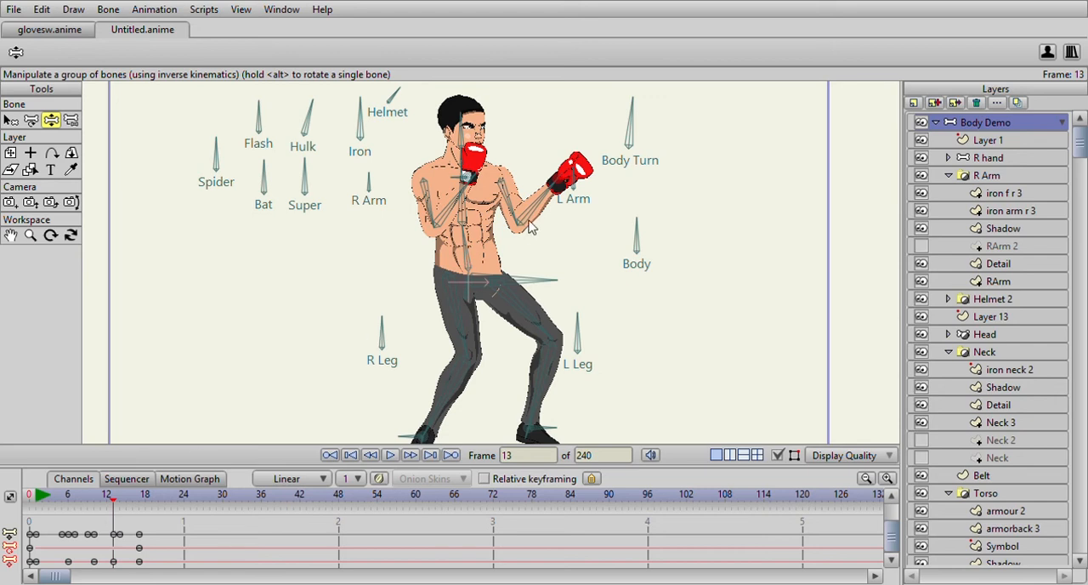
drag(568, 179, 517, 144)
drag(41, 499, 109, 520)
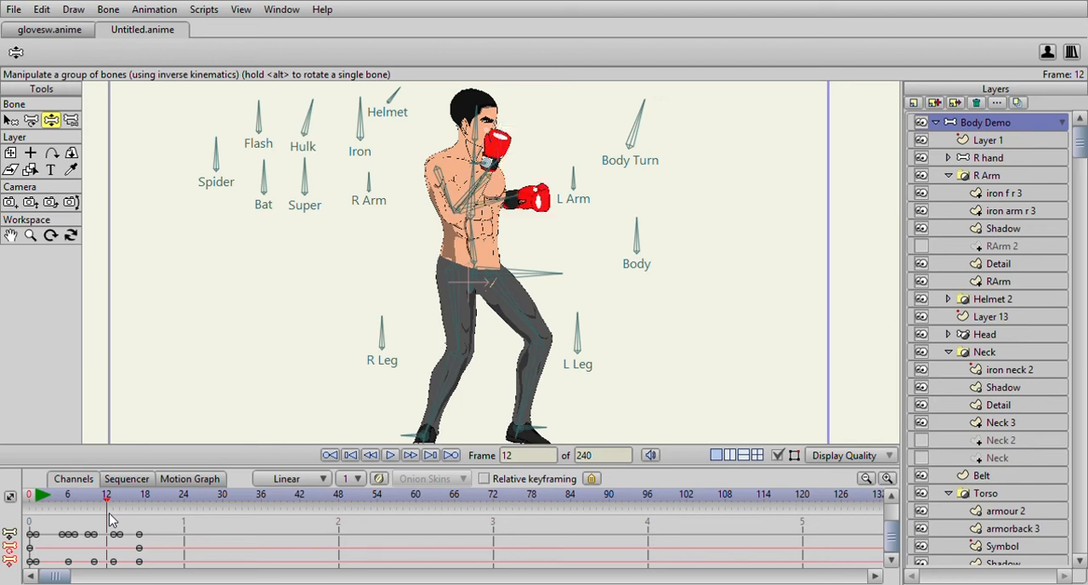
drag(39, 500, 140, 520)
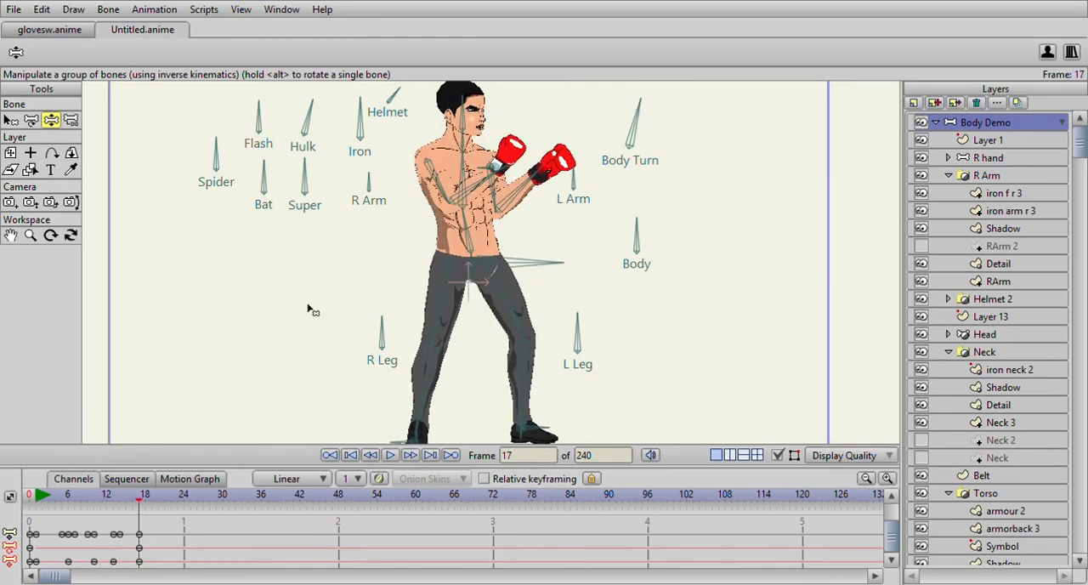
scroll(254, 367, down, 3)
drag(75, 511, 94, 499)
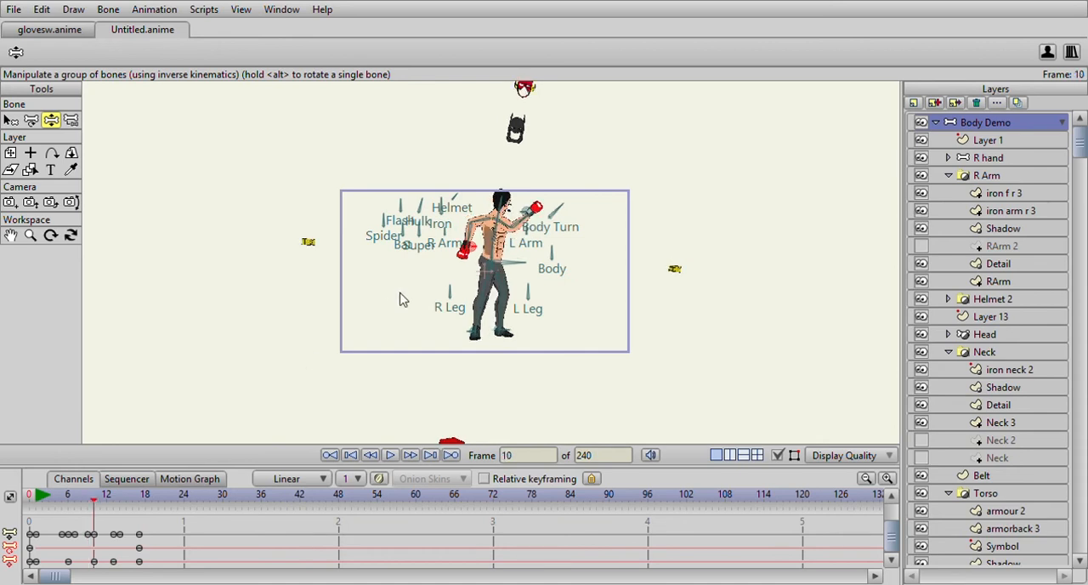
drag(401, 293, 407, 330)
scroll(408, 334, up, 3)
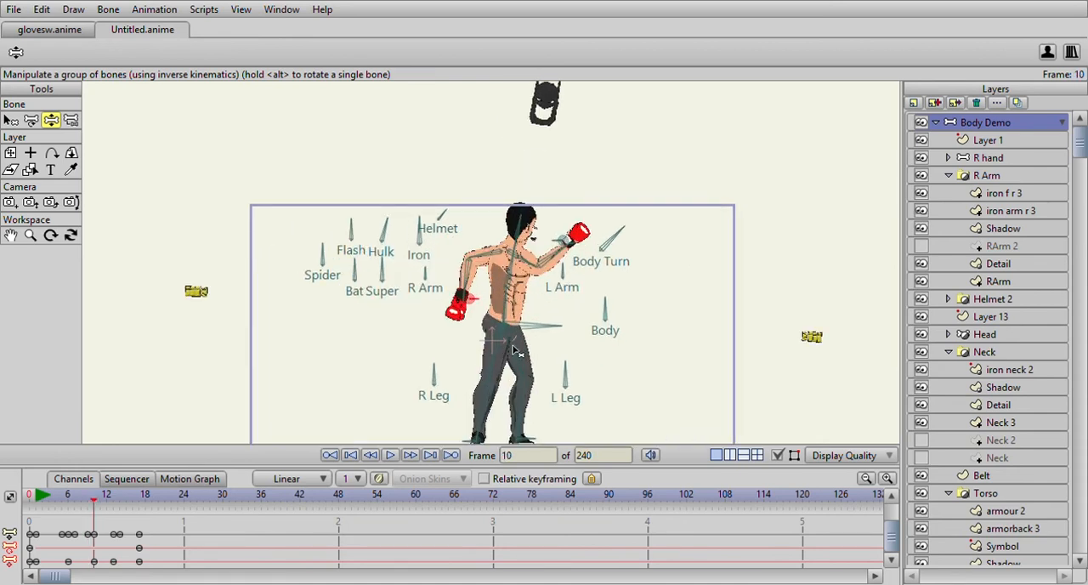
scroll(503, 290, up, 1)
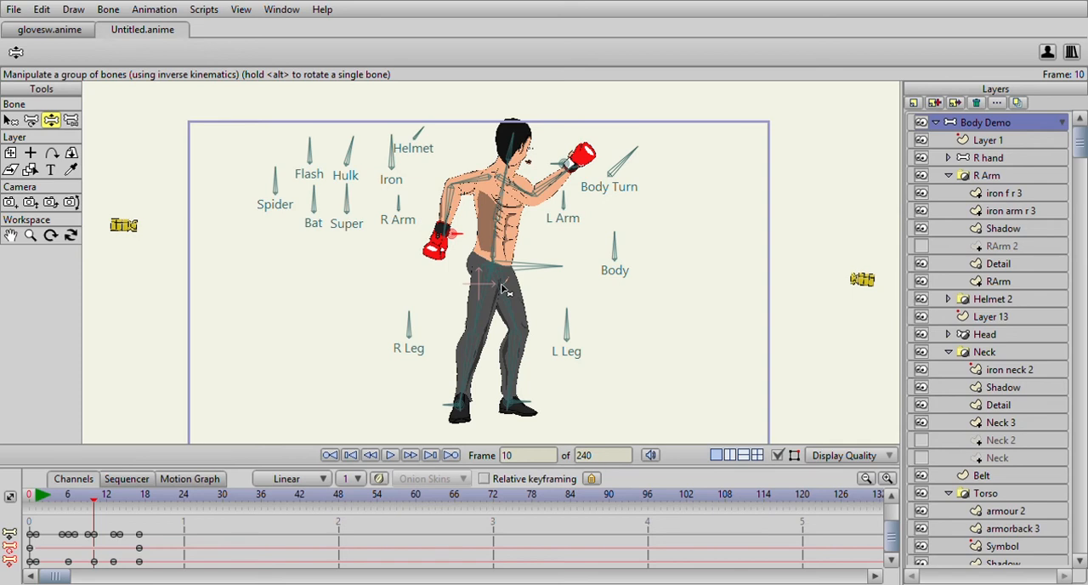
mouse_move(104, 504)
mouse_down()
mouse_move(159, 505)
mouse_move(62, 506)
mouse_move(124, 514)
mouse_move(75, 508)
mouse_move(123, 505)
mouse_move(97, 502)
mouse_move(114, 505)
mouse_up()
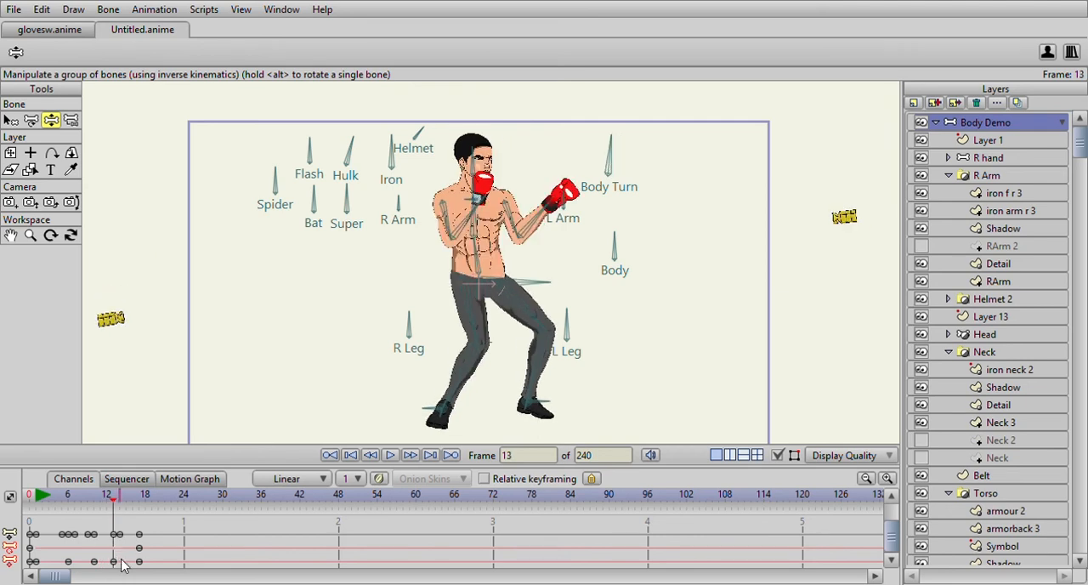
- Move the R H Target bone's keyframe from frame 14 to frame 13 and check the arm motion around it
click(10, 120)
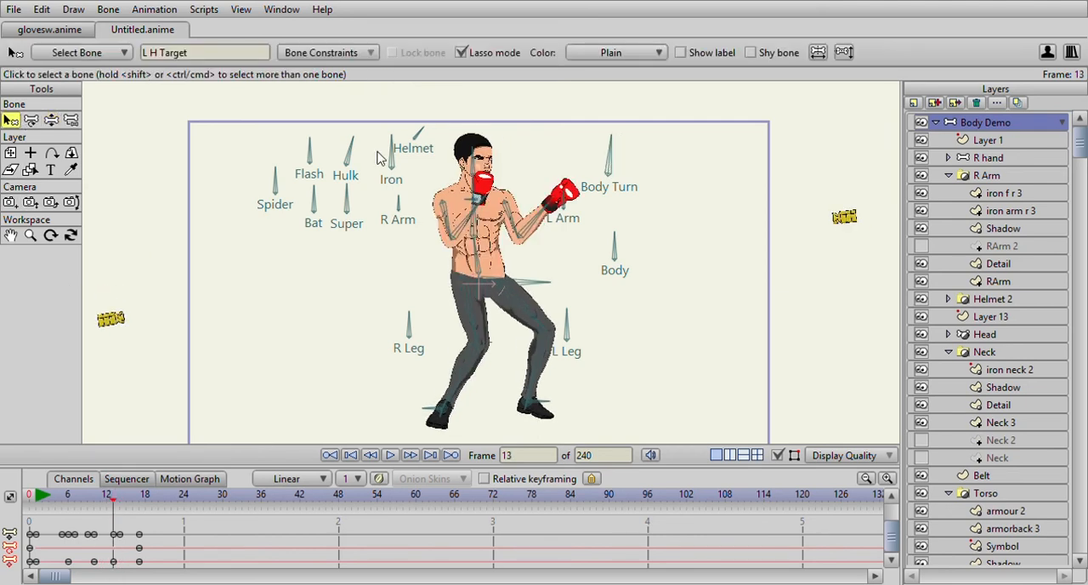
scroll(381, 157, up, 3)
click(447, 136)
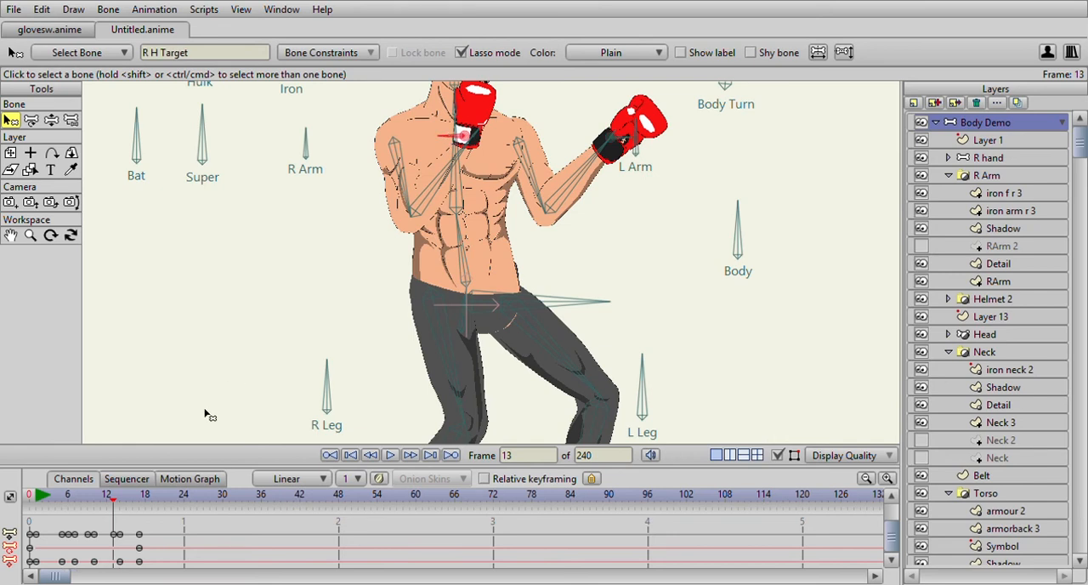
drag(93, 496, 121, 504)
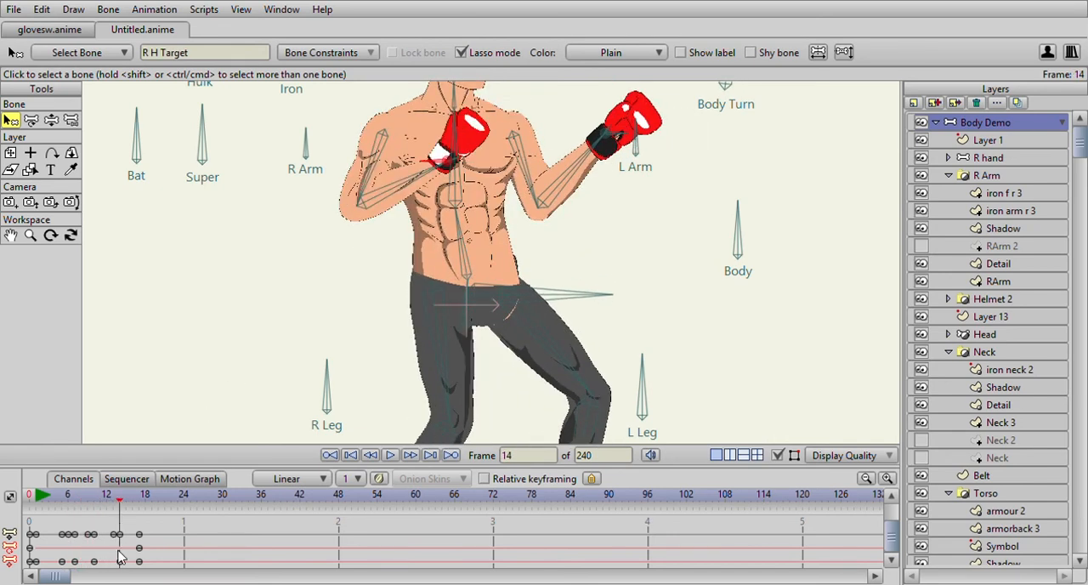
drag(119, 561, 112, 561)
click(87, 501)
drag(99, 505, 133, 520)
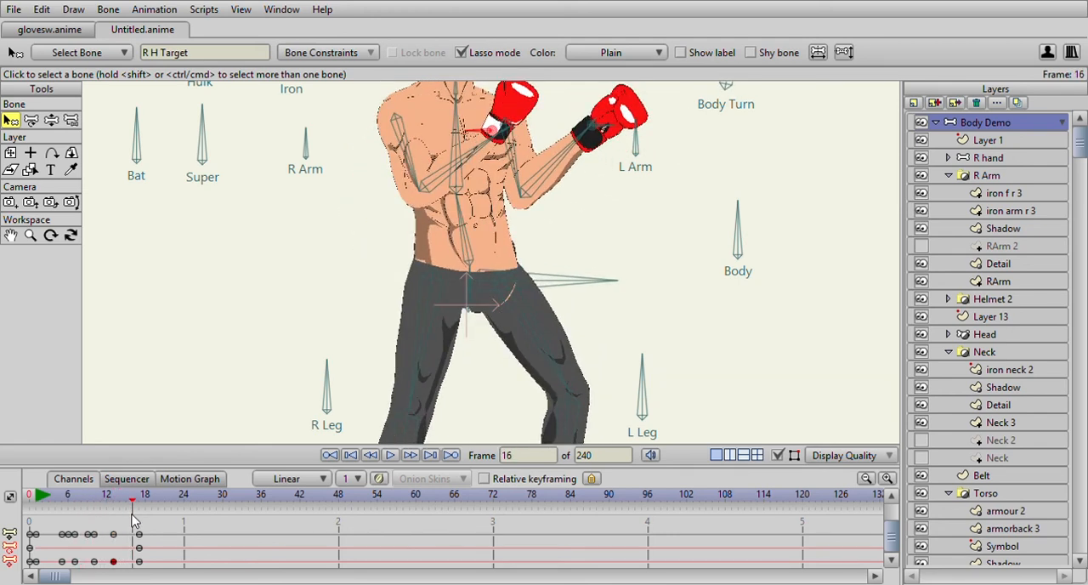
- Select all the punch keyframes after frame 0 and review the motion starting from frame 1
scroll(241, 353, down, 4)
drag(41, 503, 40, 569)
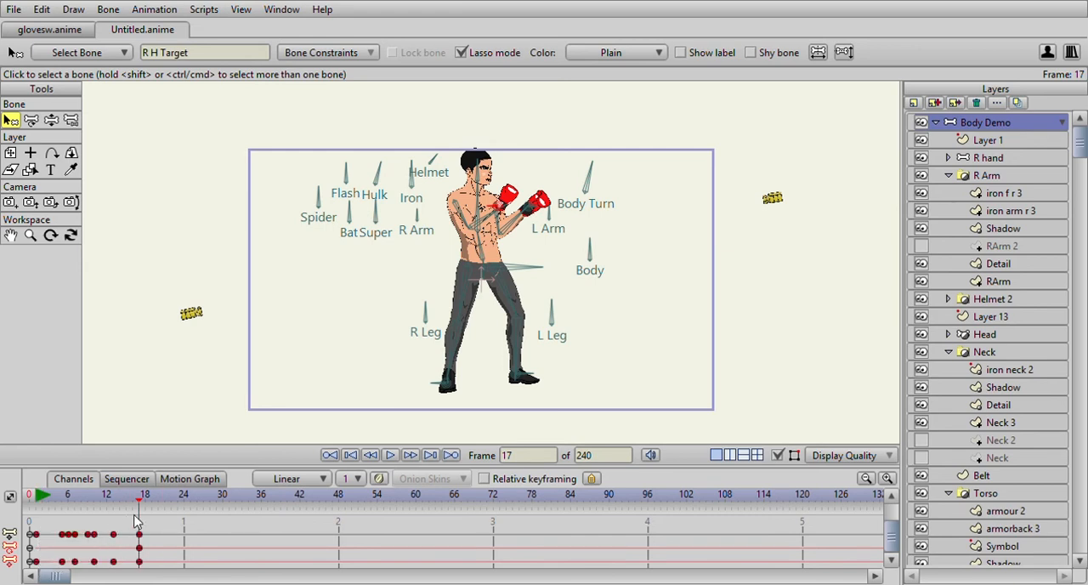
drag(40, 495, 114, 498)
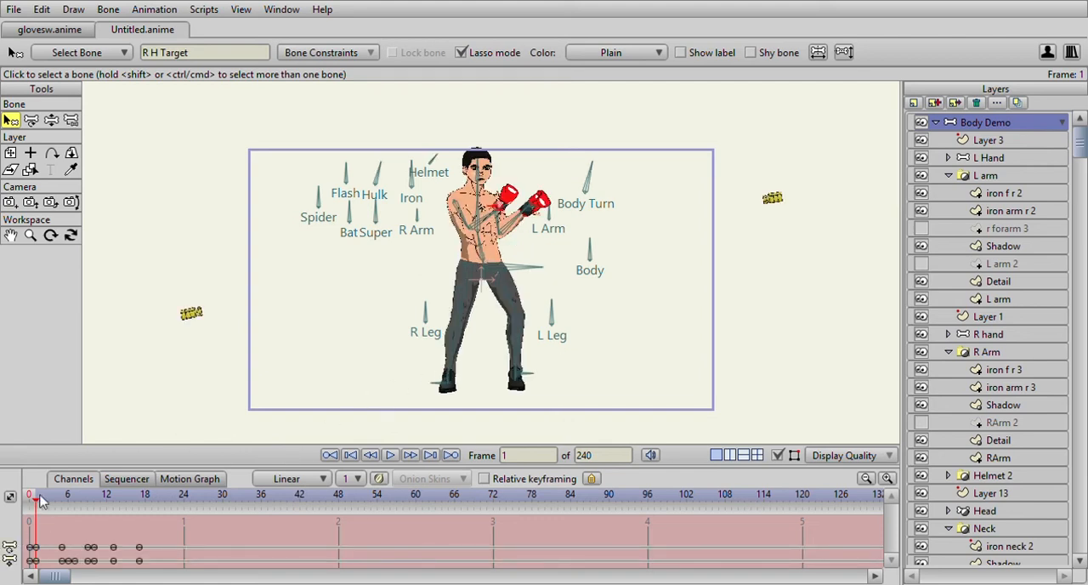
mouse_move(57, 502)
mouse_down()
mouse_move(127, 502)
mouse_move(69, 500)
mouse_move(124, 508)
mouse_move(39, 512)
mouse_up()
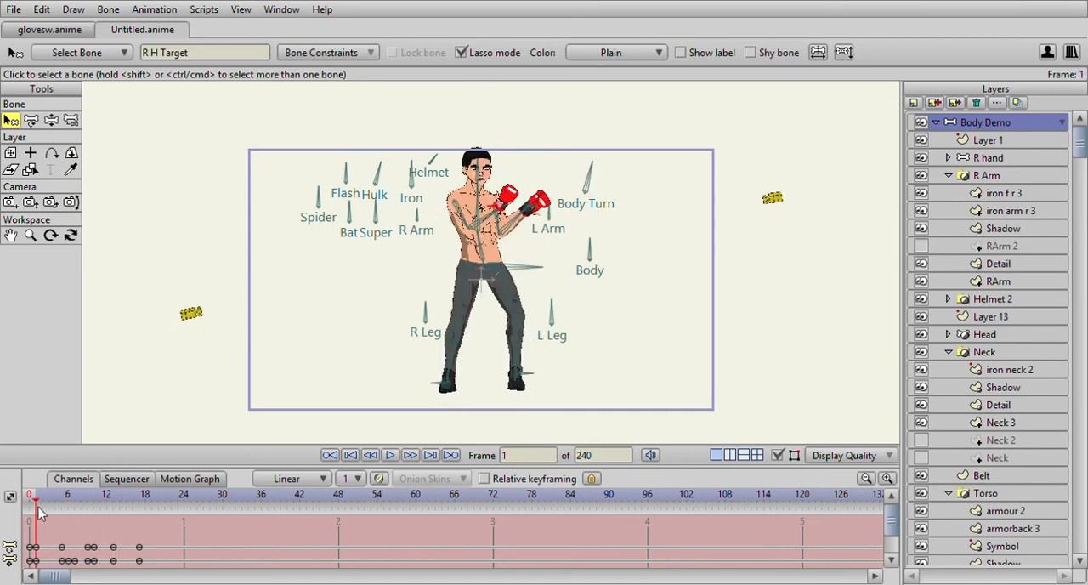
- Turn the front foot sideways at frame 1 with the L/R bone in the L Leg group's Blank layer
drag(506, 310, 506, 294)
scroll(517, 287, up, 2)
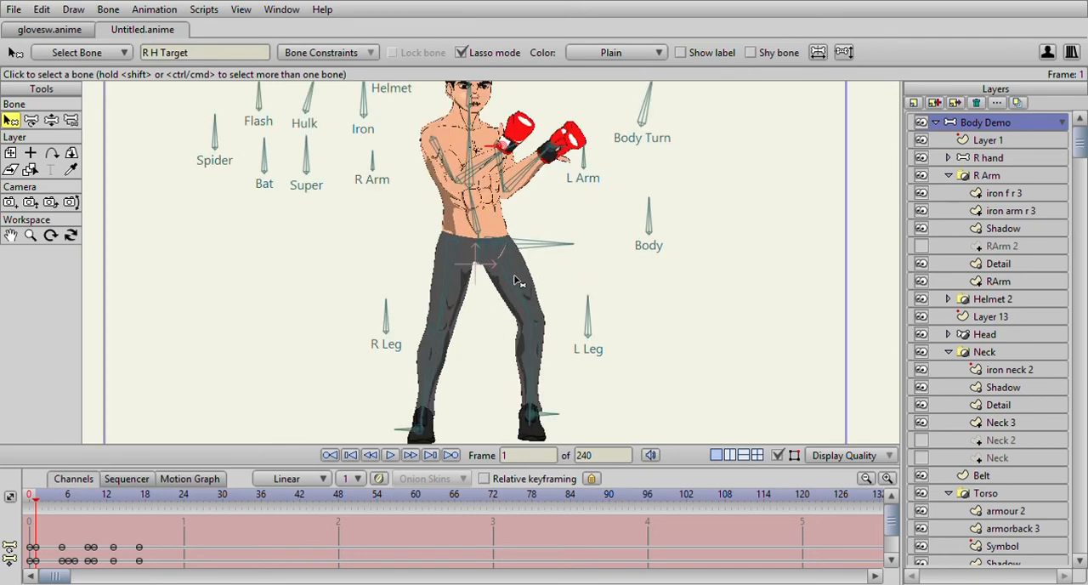
scroll(516, 277, down, 1)
scroll(1033, 410, down, 8)
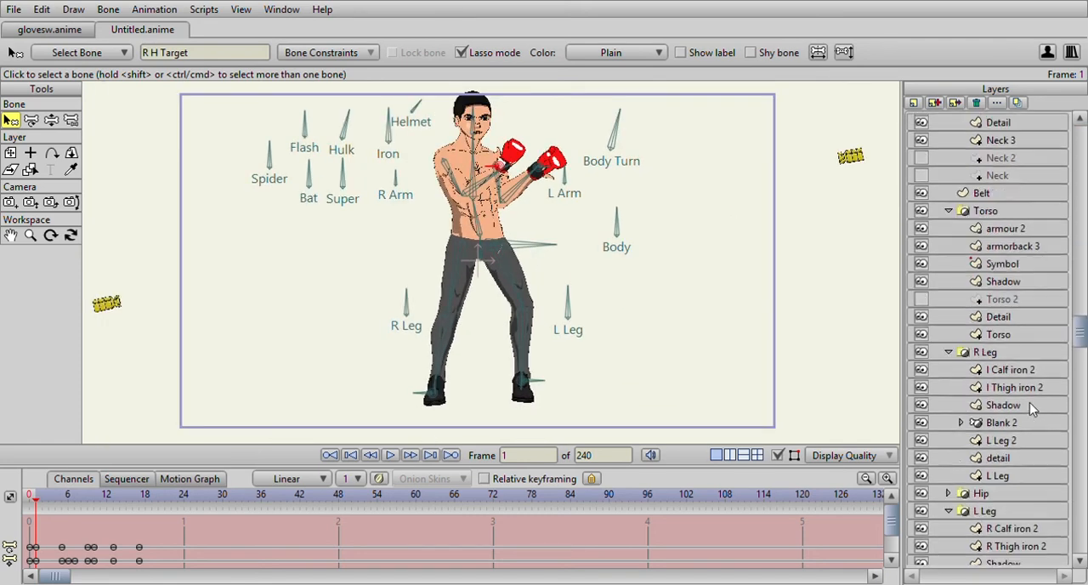
click(991, 429)
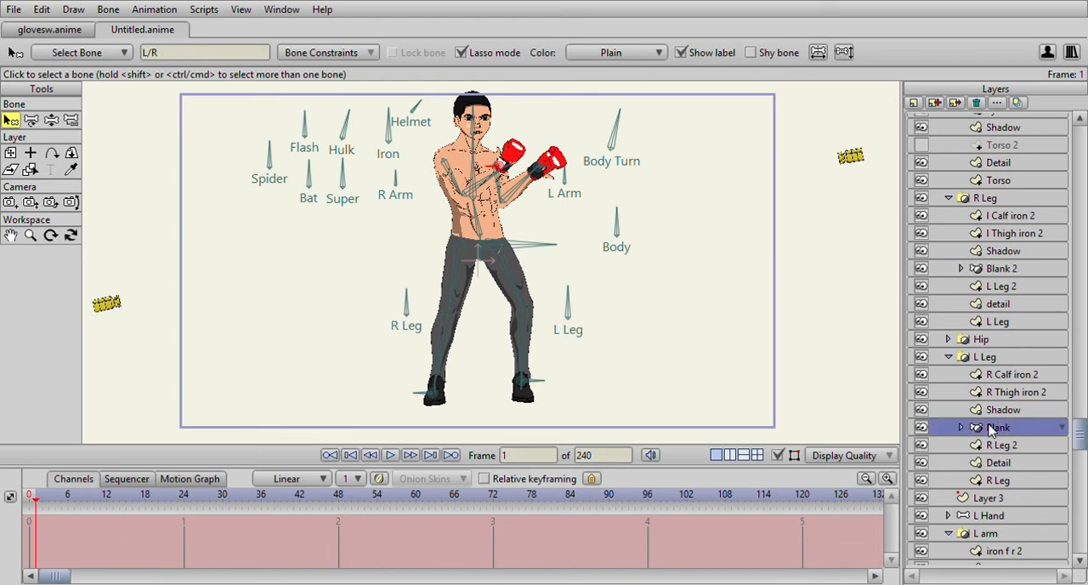
click(51, 121)
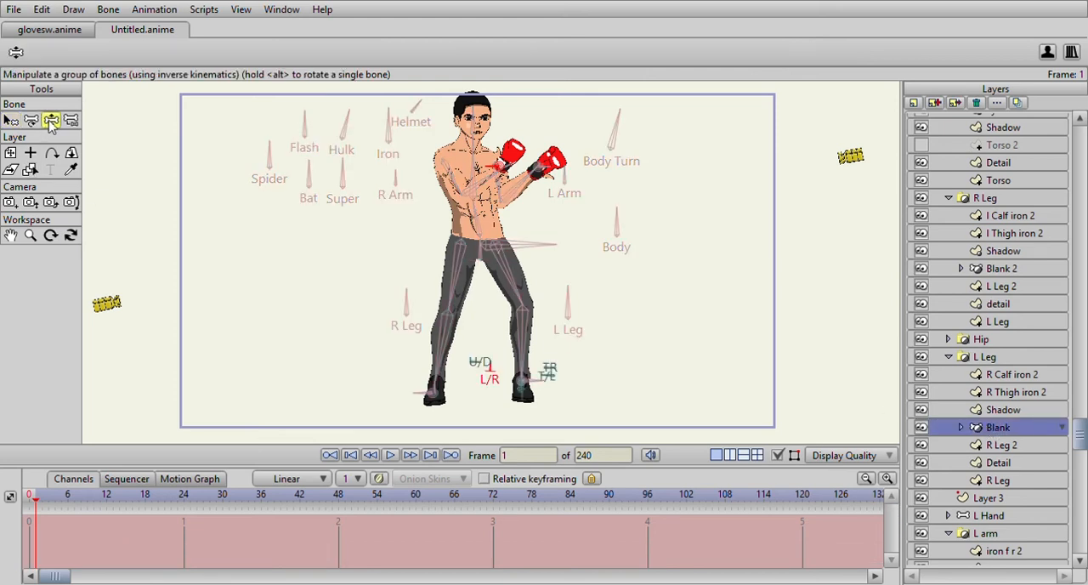
scroll(505, 399, up, 1)
mouse_move(497, 399)
mouse_down()
mouse_move(510, 413)
mouse_move(553, 416)
mouse_up()
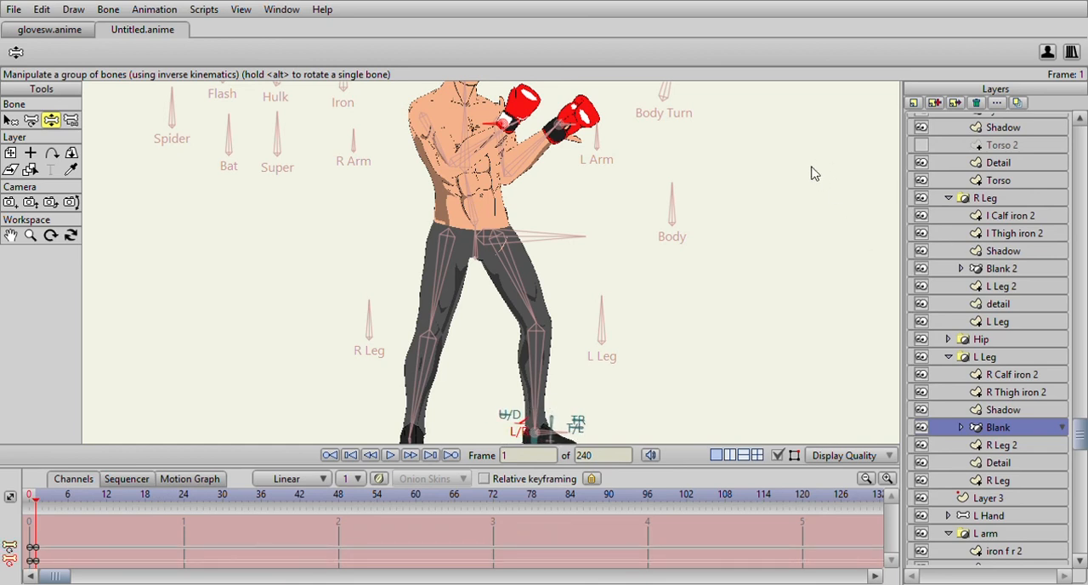
- Play back the punch and examine its poses up to frame 12, returning to the Body Demo layer
key(space)
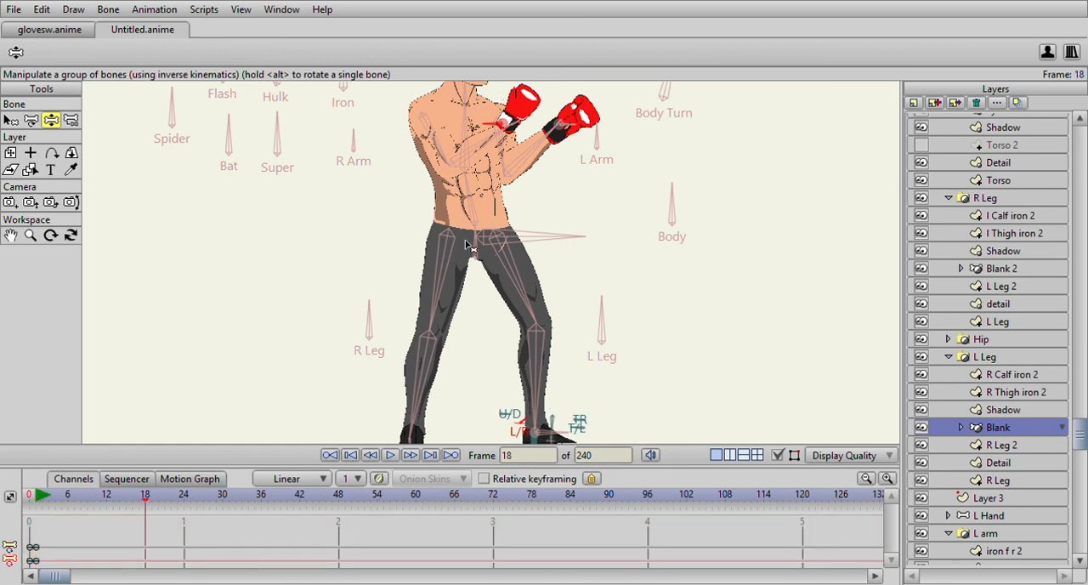
scroll(472, 249, down, 5)
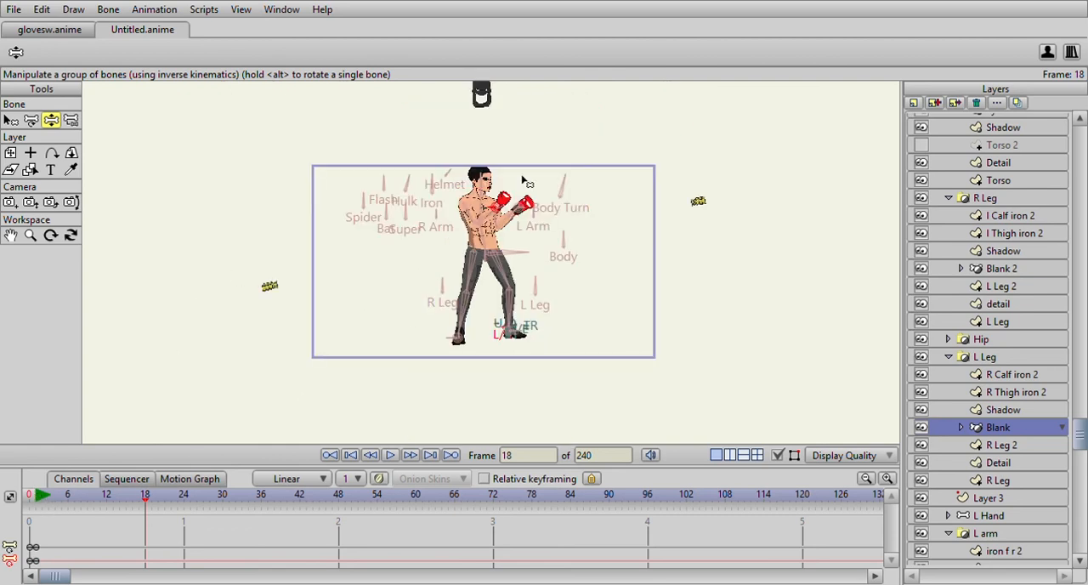
scroll(524, 181, up, 4)
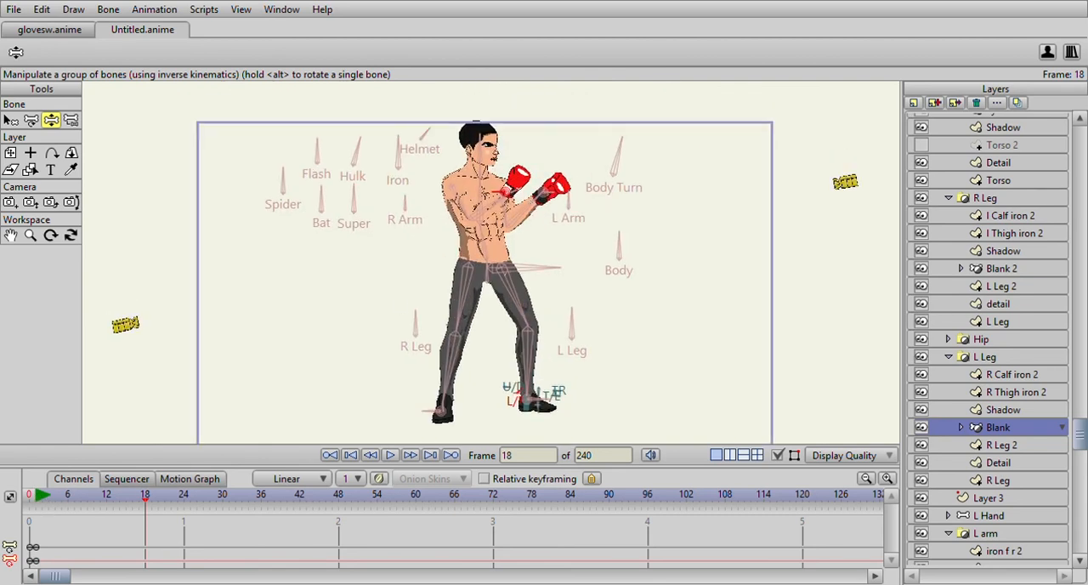
drag(38, 501, 111, 518)
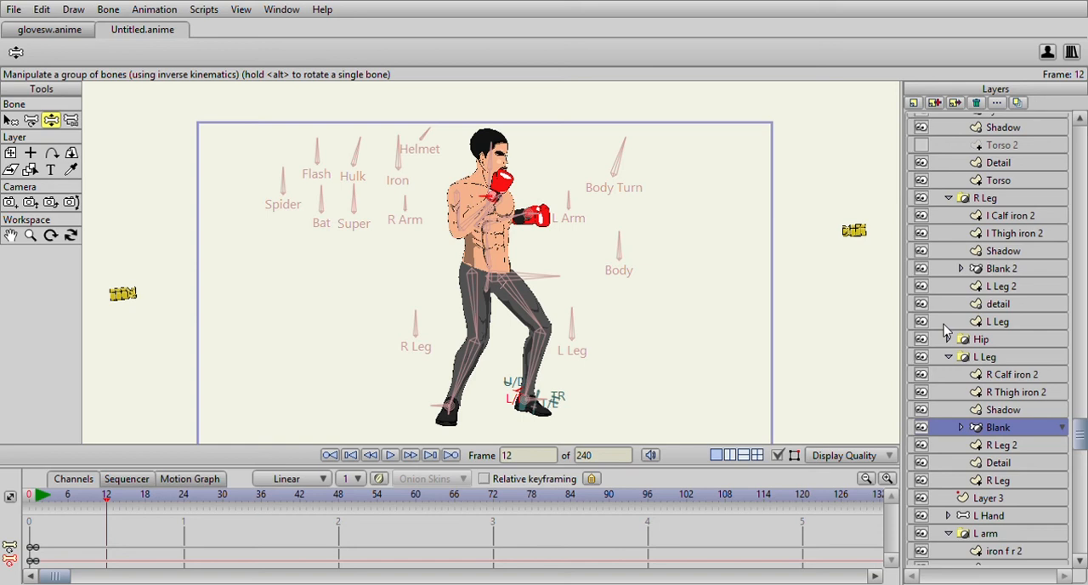
scroll(976, 175, up, 8)
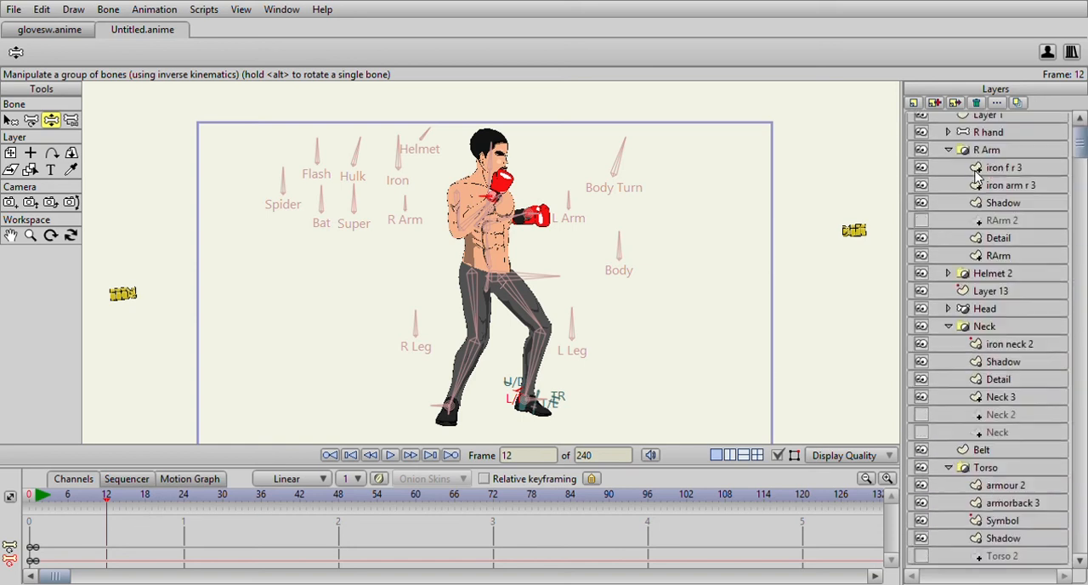
click(983, 126)
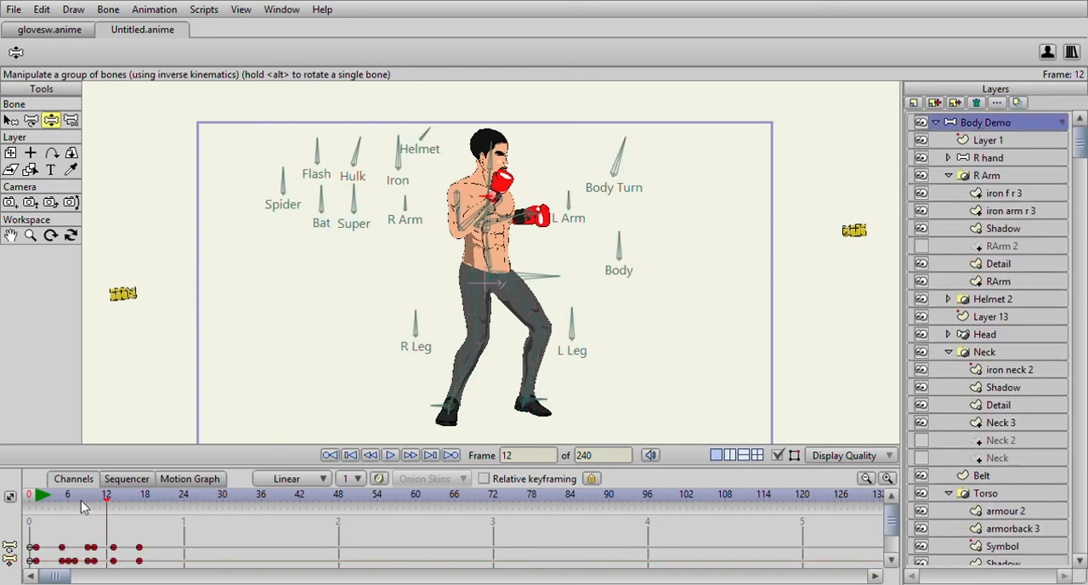
drag(42, 502, 77, 513)
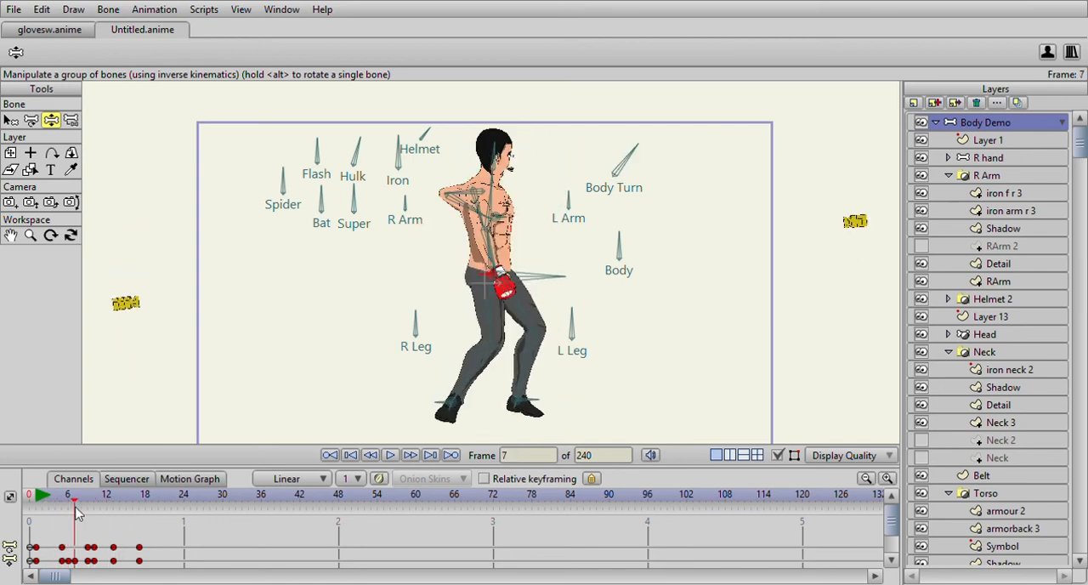
drag(71, 510, 70, 511)
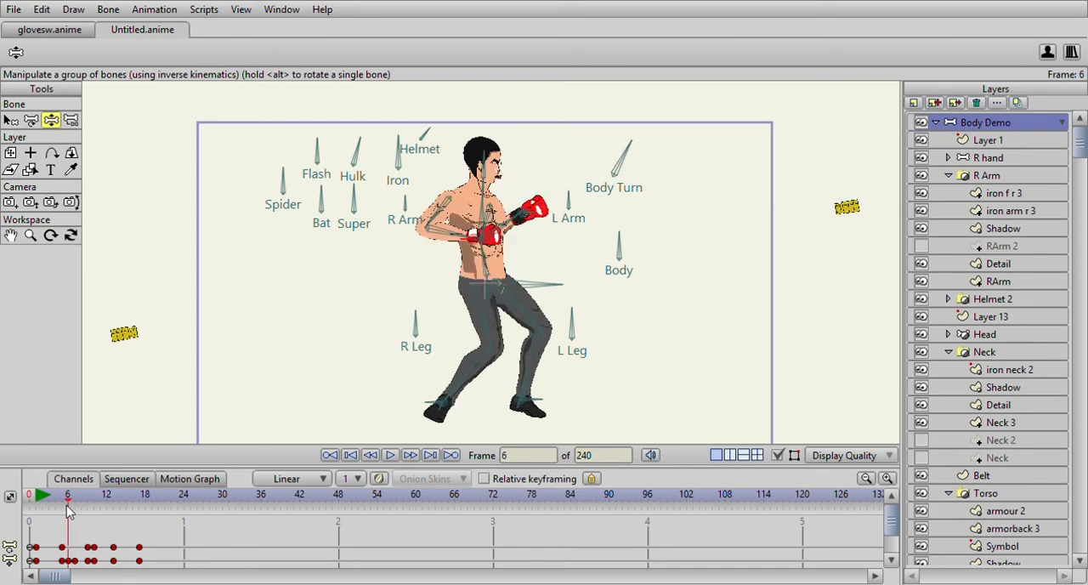
- Key the R Arm bone in its current upright position at frames 5 and 13
click(10, 120)
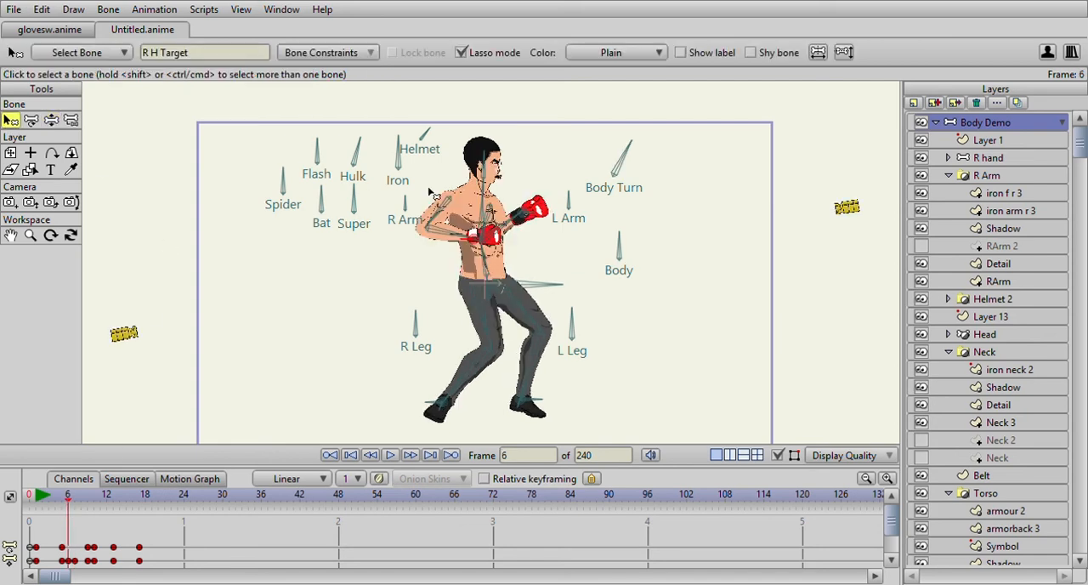
click(407, 208)
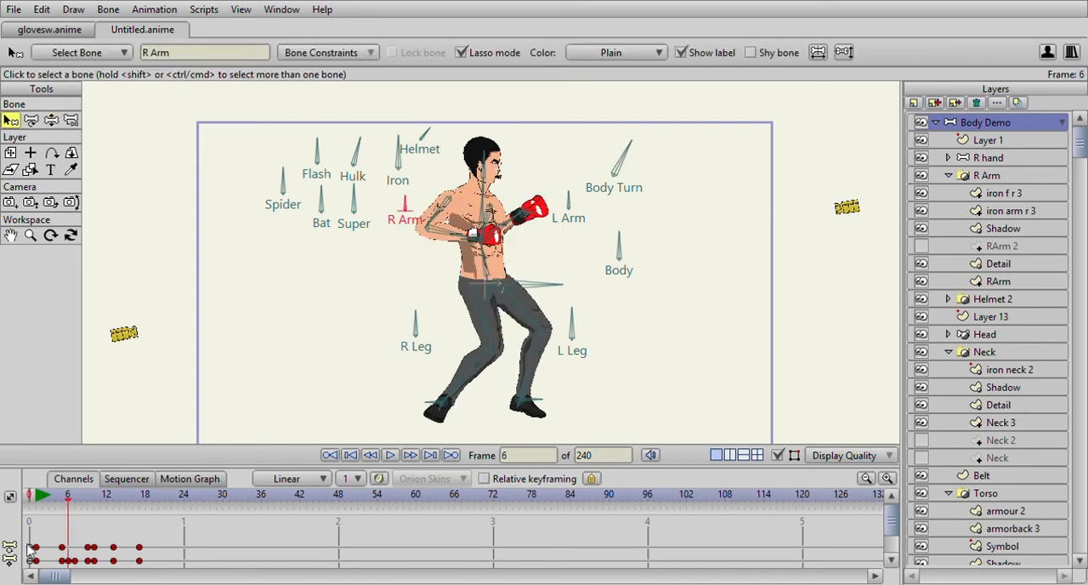
click(56, 504)
click(61, 504)
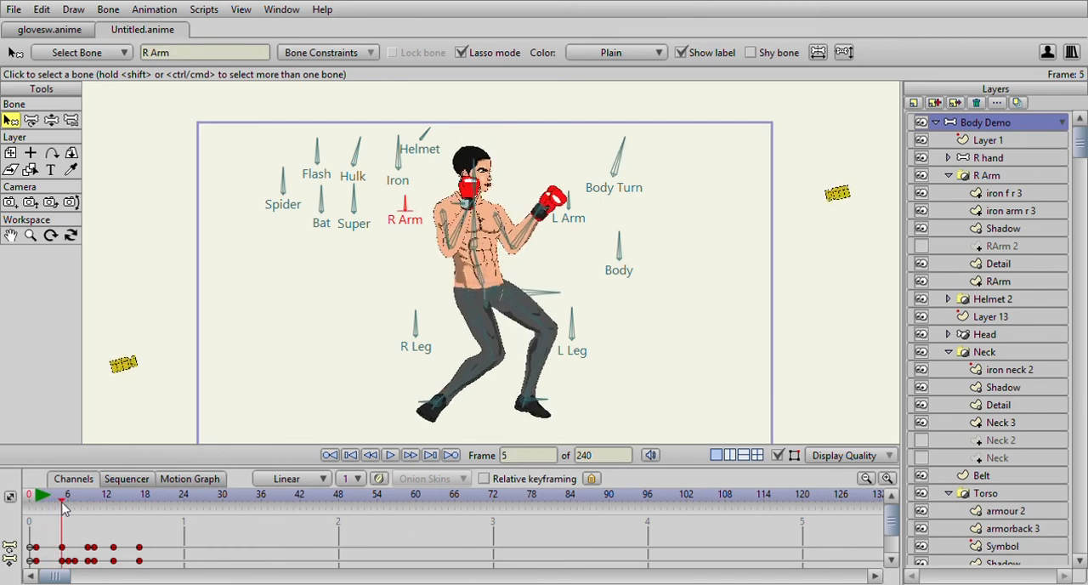
click(51, 120)
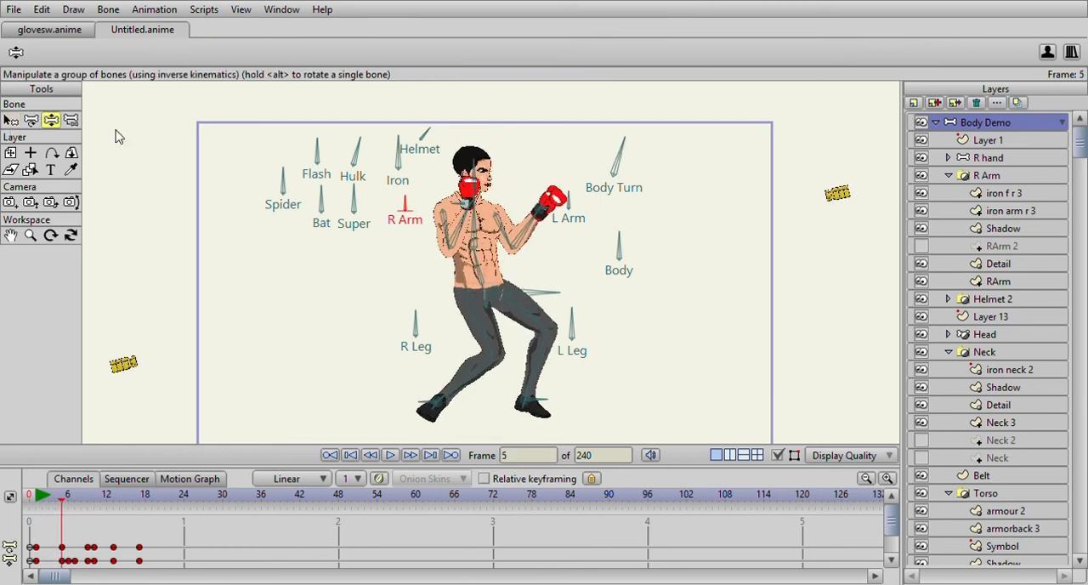
click(113, 501)
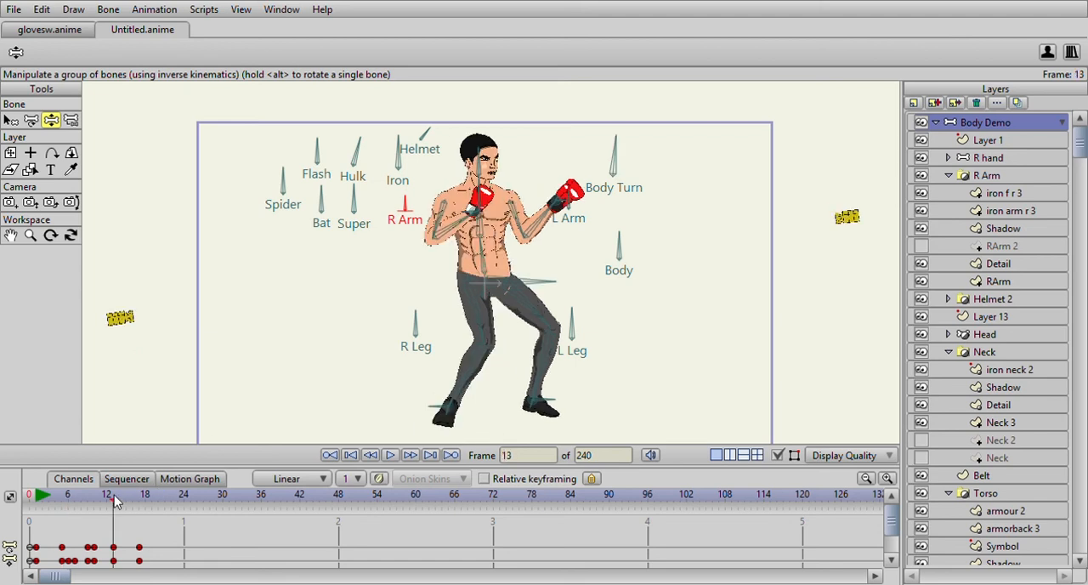
click(407, 202)
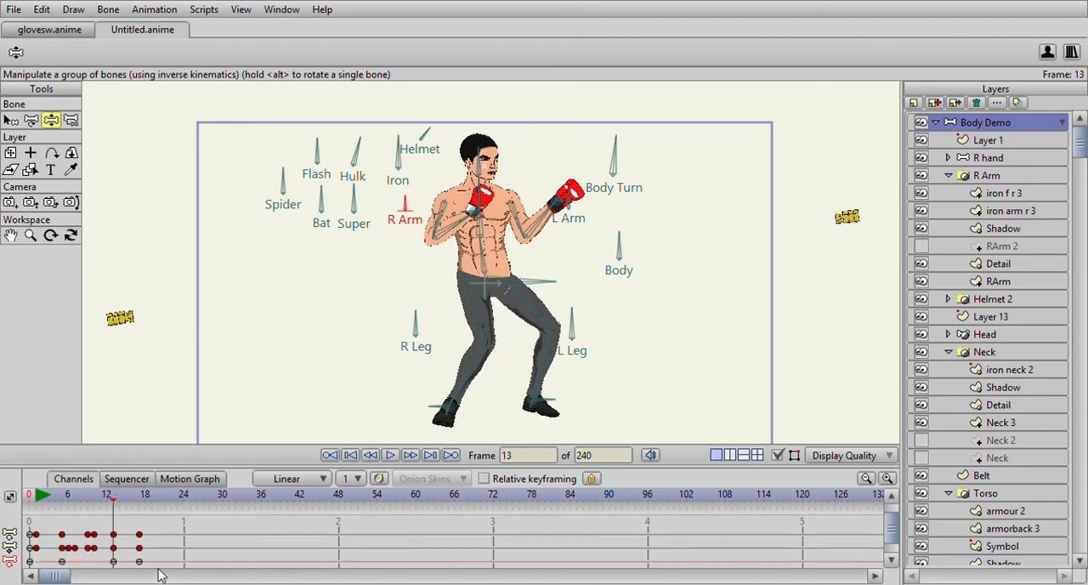
- Rotate the R Arm bone clockwise at frame 9 to reshape the punching arm, and check the pose at frame 7
click(88, 501)
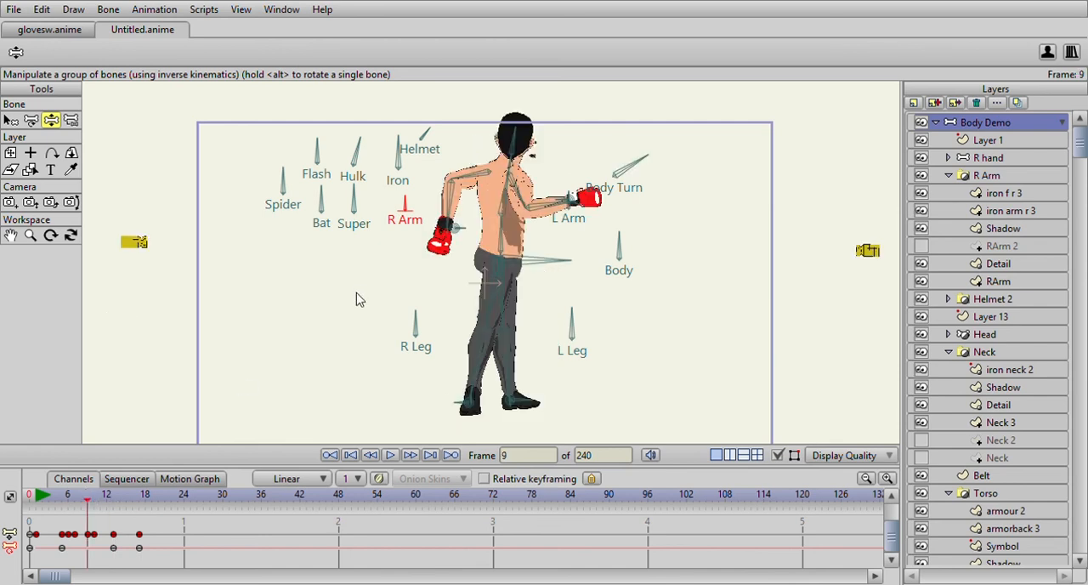
mouse_move(421, 204)
mouse_down()
mouse_move(397, 201)
mouse_move(420, 198)
mouse_move(441, 222)
mouse_move(438, 209)
mouse_up()
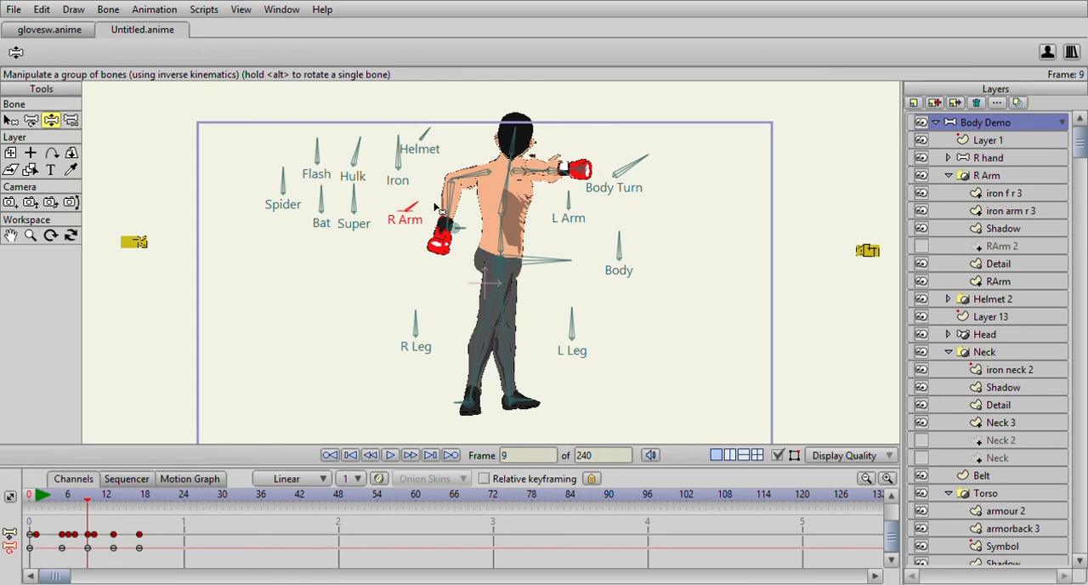
click(42, 494)
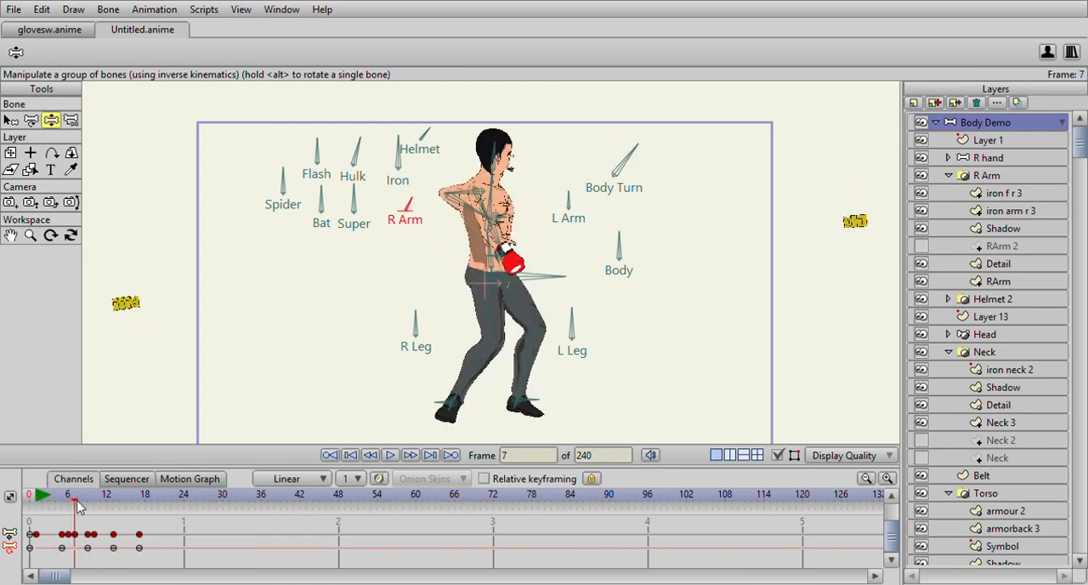
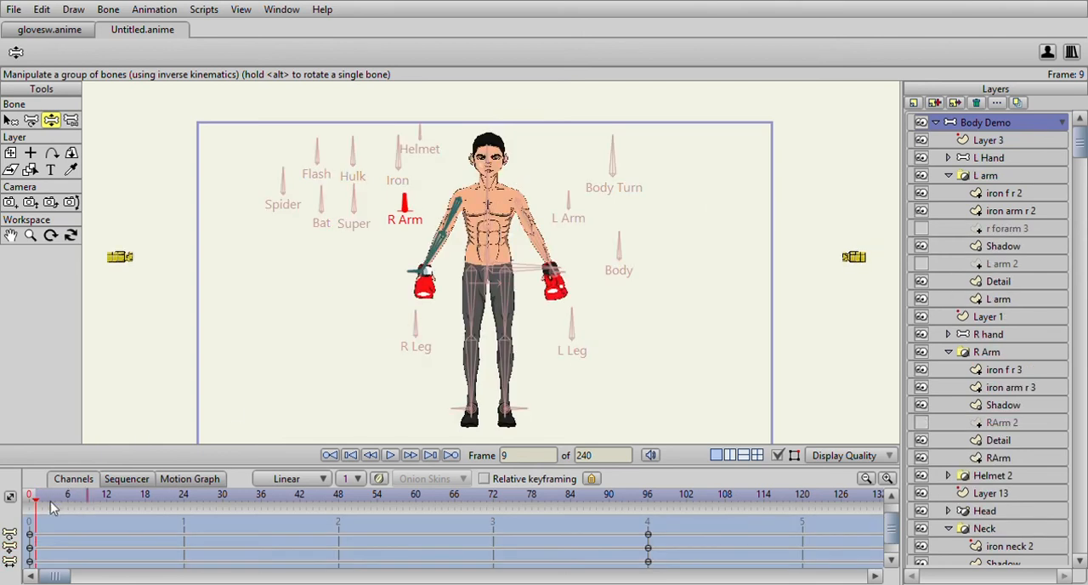
- In the R Arm bone's action, shrink the glove on Layer 1 to a scale of 0.3023 at frame 96
key(b)
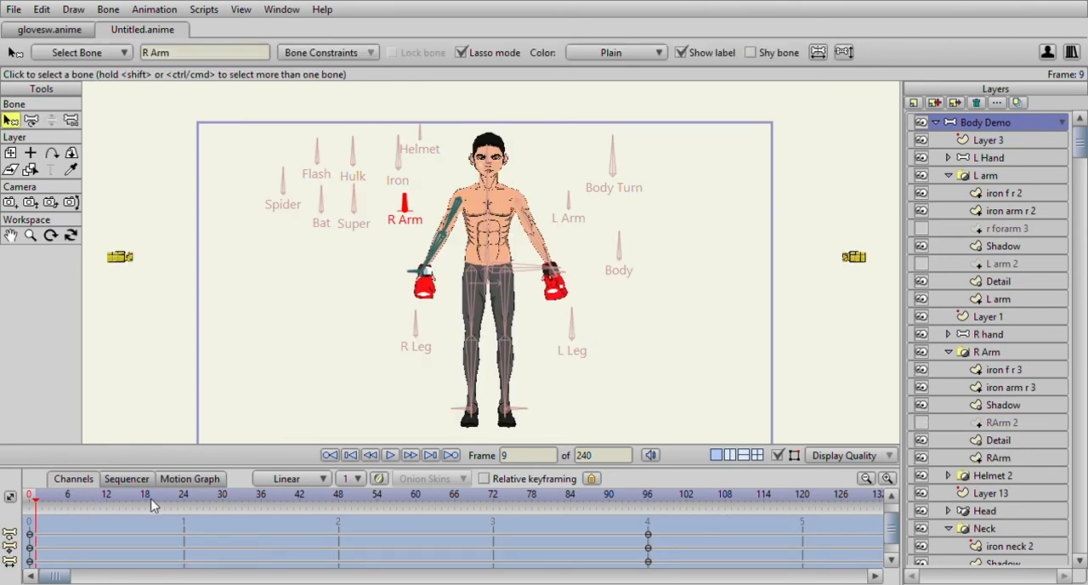
drag(204, 505, 651, 503)
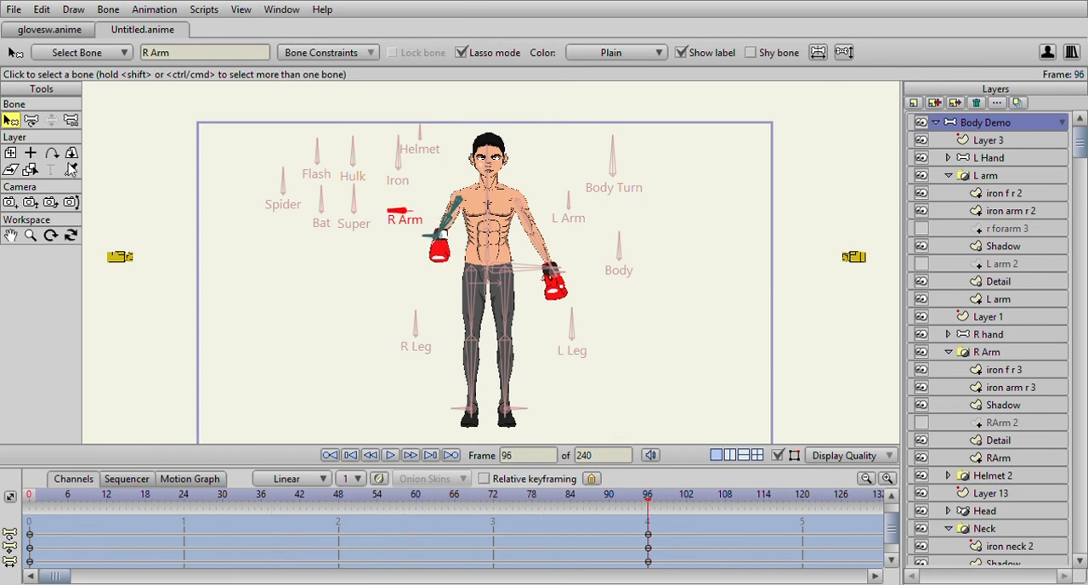
click(12, 153)
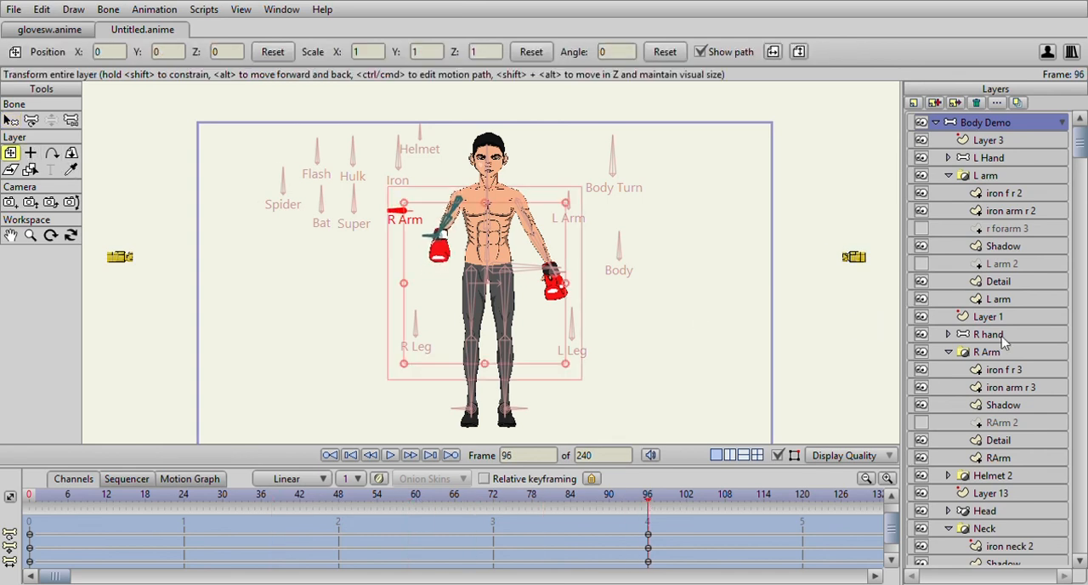
click(1003, 141)
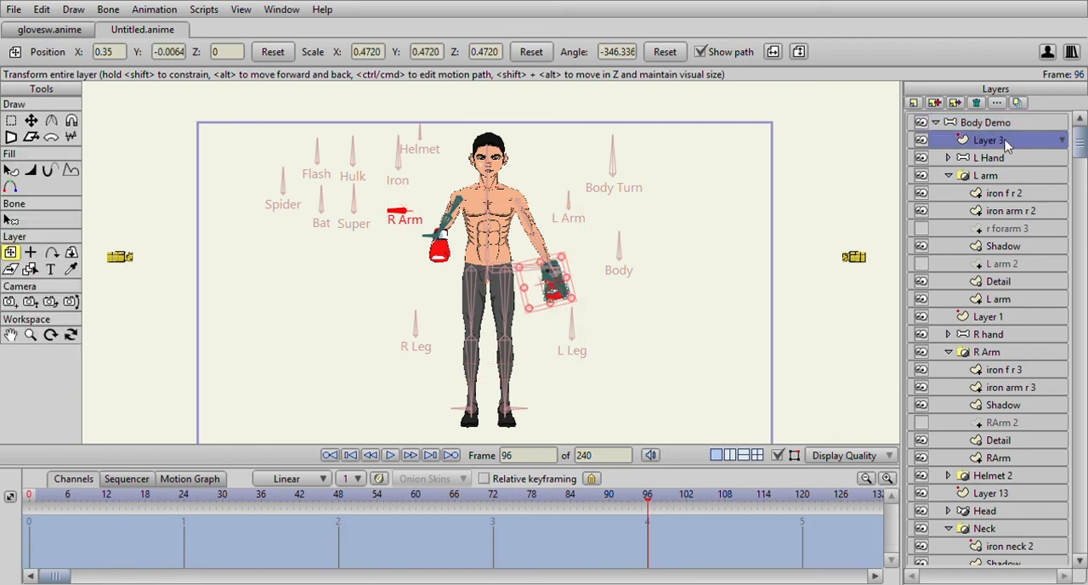
click(1012, 321)
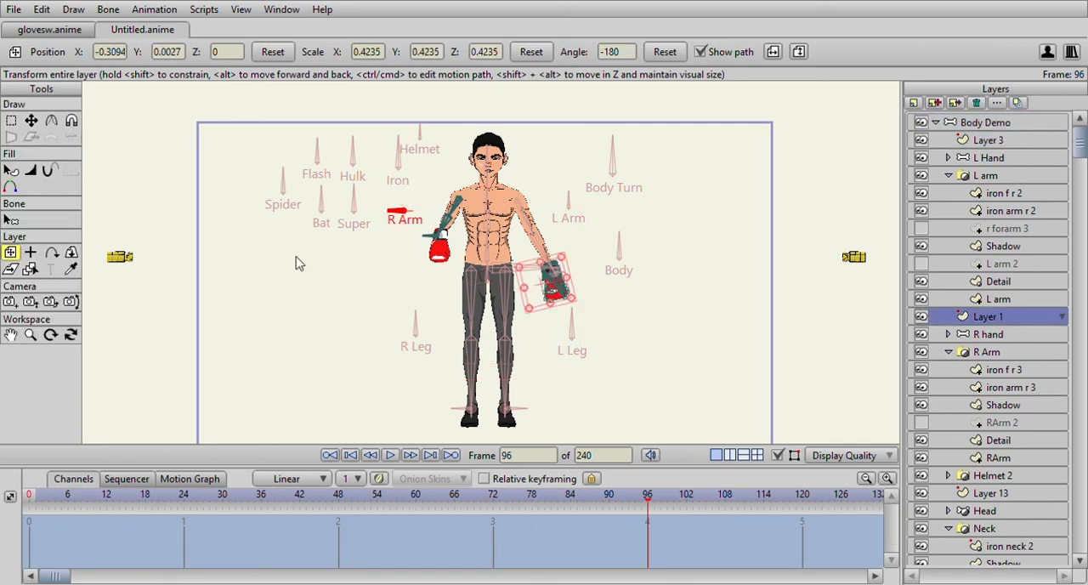
scroll(434, 331, up, 2)
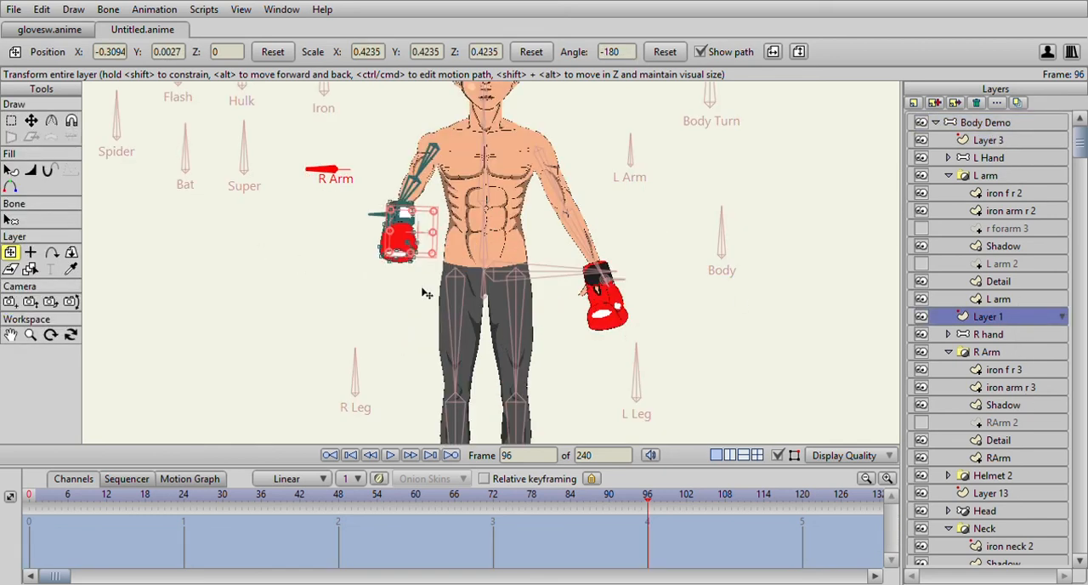
scroll(423, 287, up, 2)
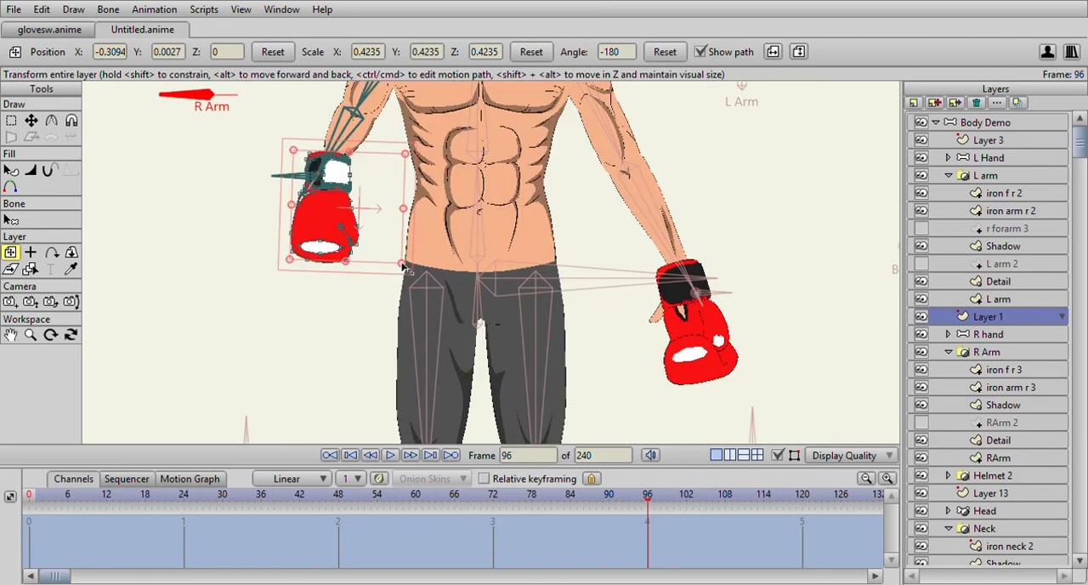
drag(397, 265, 348, 209)
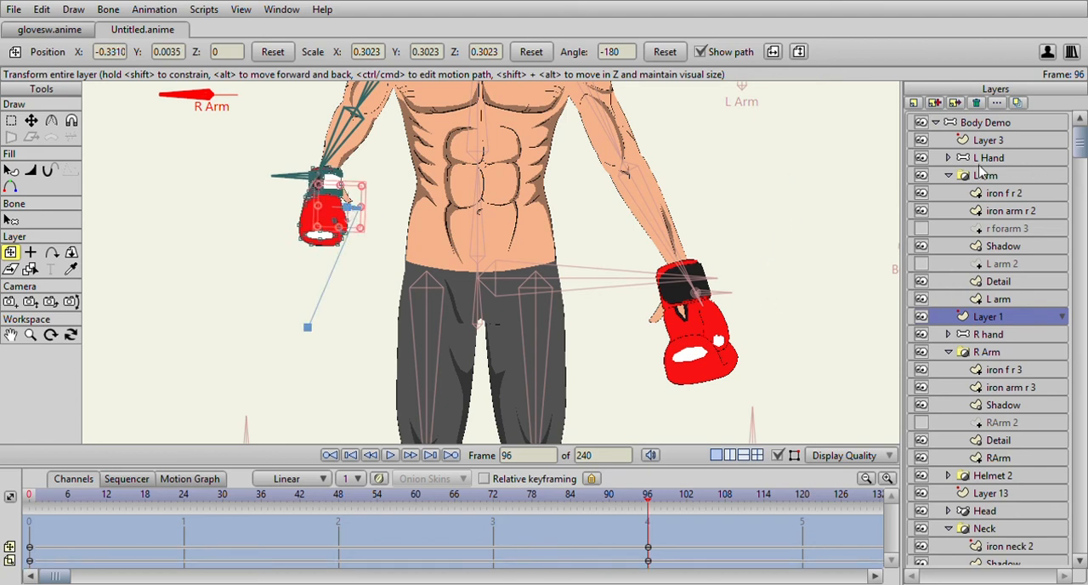
- In the R Arm bone's opposite-rotation action, enlarge the Layer 1 glove to 0.6267 at frame 48 and reposition it to X -0.2510, Y 0.0059
click(985, 124)
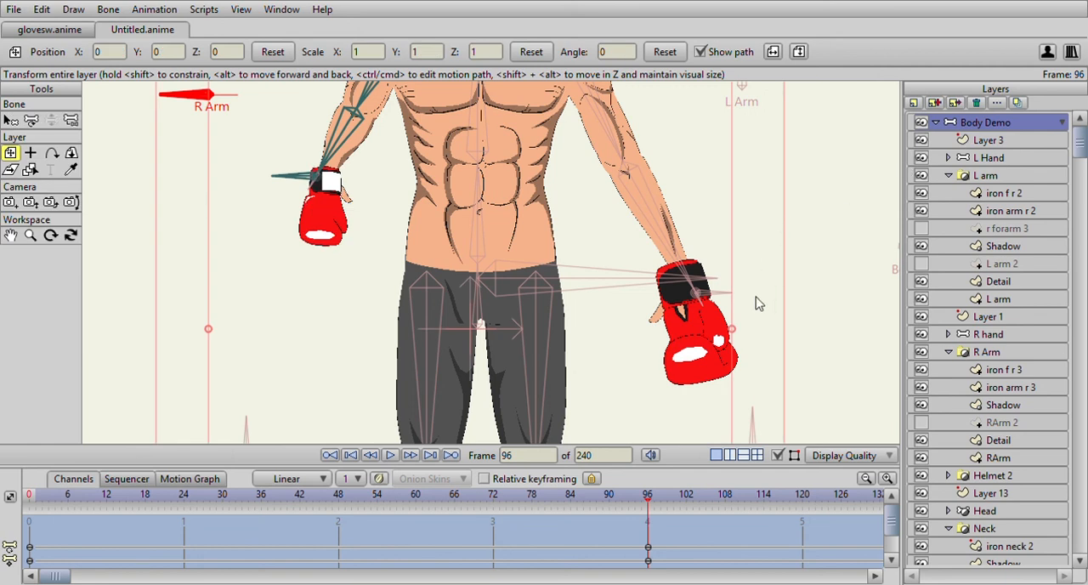
drag(36, 505, 338, 498)
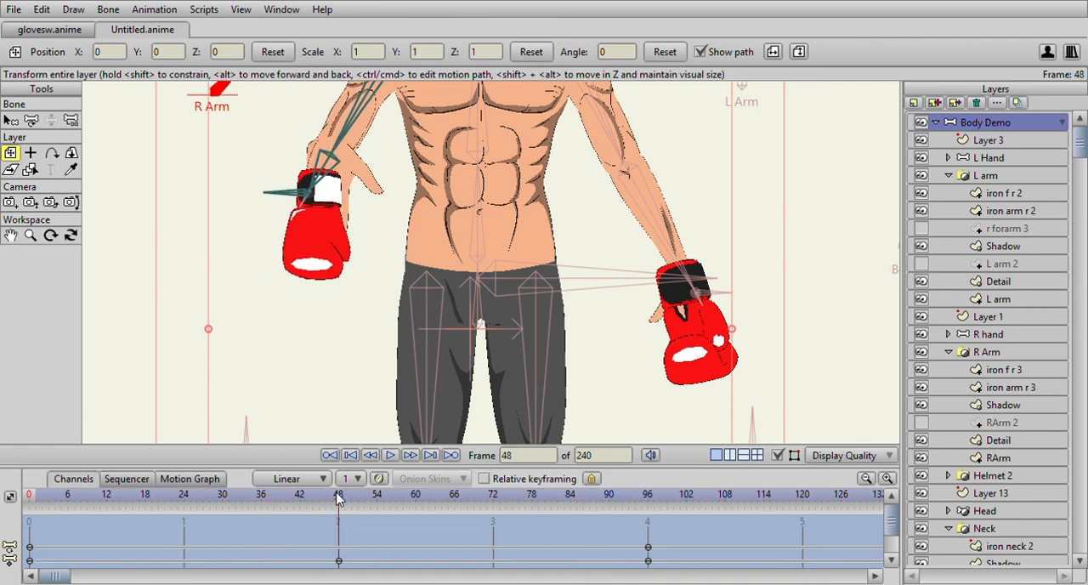
click(1012, 320)
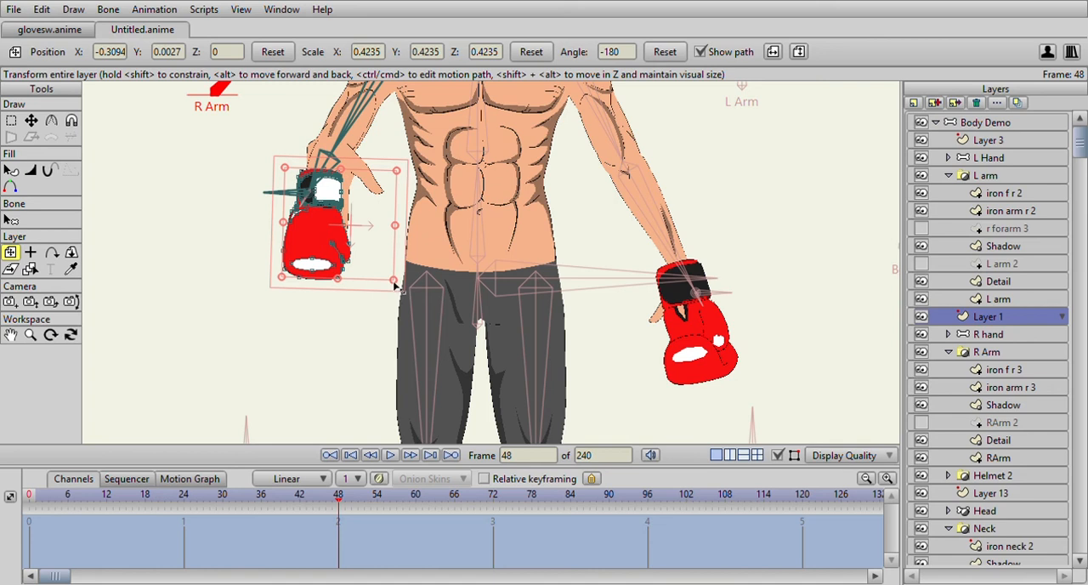
drag(395, 285, 431, 307)
drag(373, 267, 404, 269)
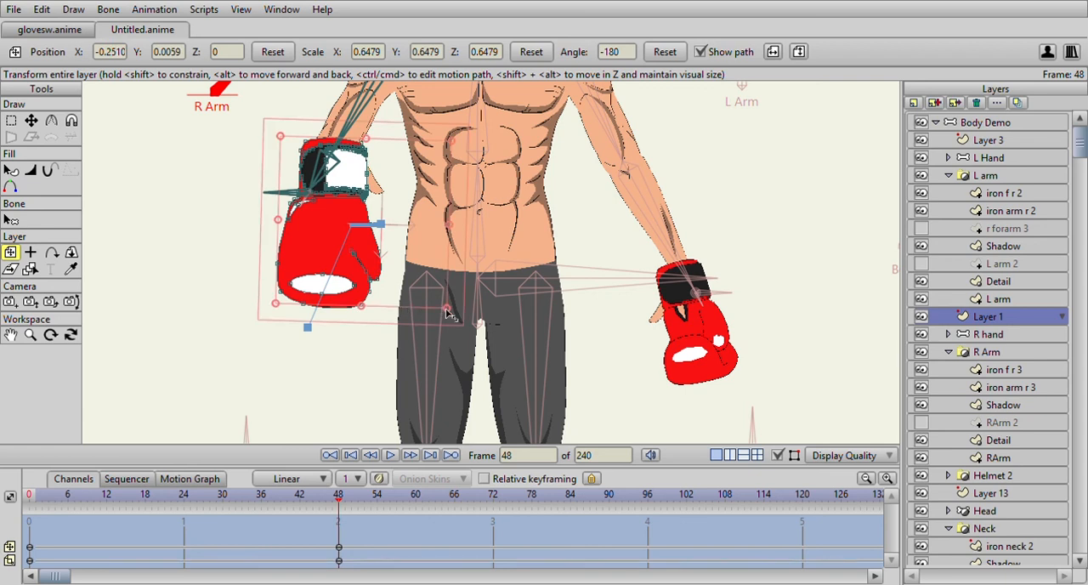
drag(448, 313, 443, 306)
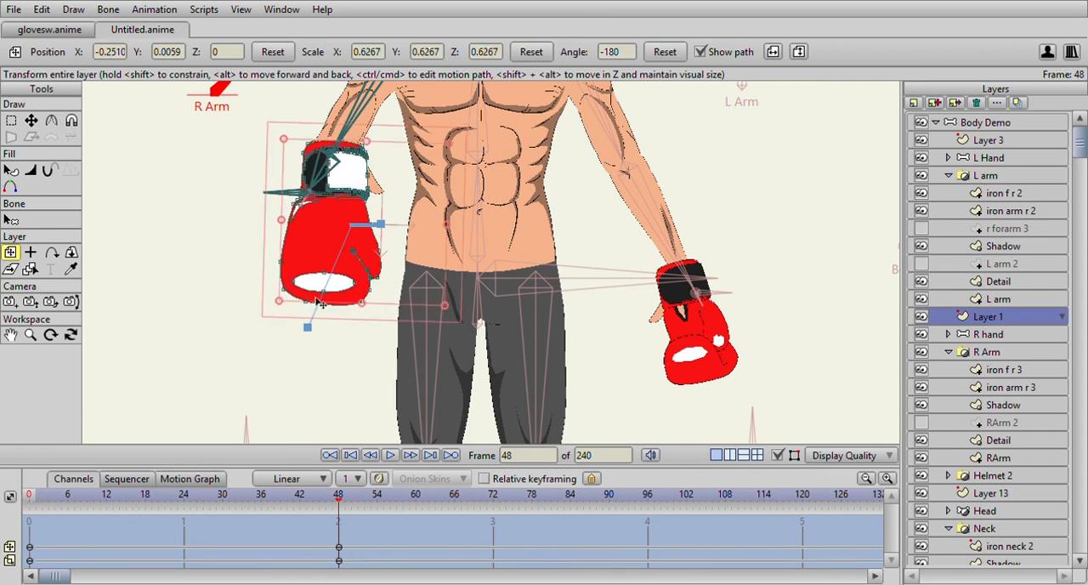
- At frame 96 of the action, scale the Layer 1 glove to 0.7801, move it to X -0.1958, Y 0.1168, and preview the motion
scroll(321, 310, down, 2)
click(31, 501)
drag(32, 502, 648, 500)
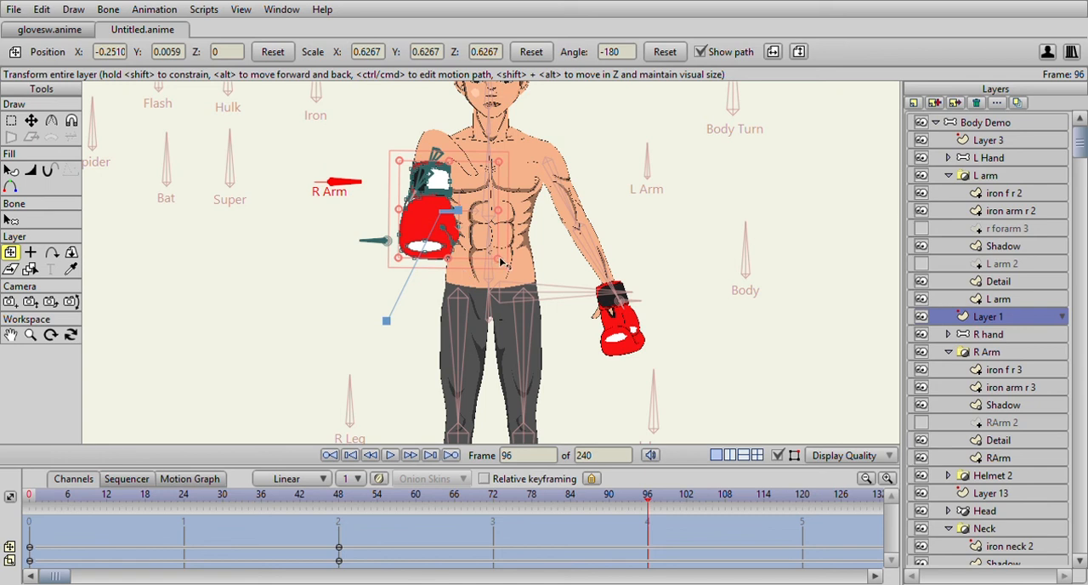
mouse_move(502, 263)
mouse_down()
mouse_move(518, 271)
mouse_move(507, 264)
mouse_up()
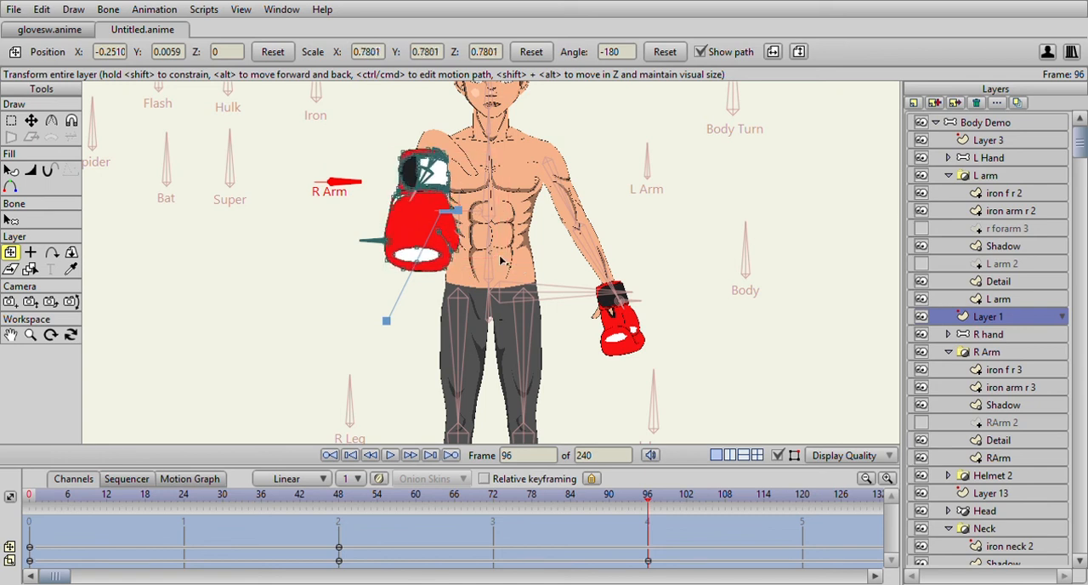
drag(446, 209, 460, 196)
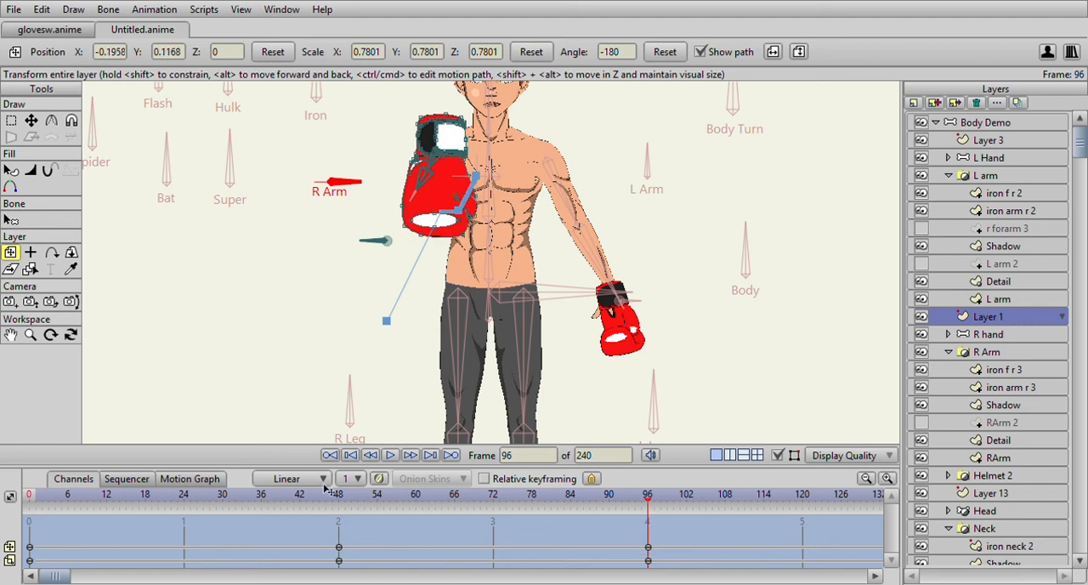
drag(47, 493, 667, 487)
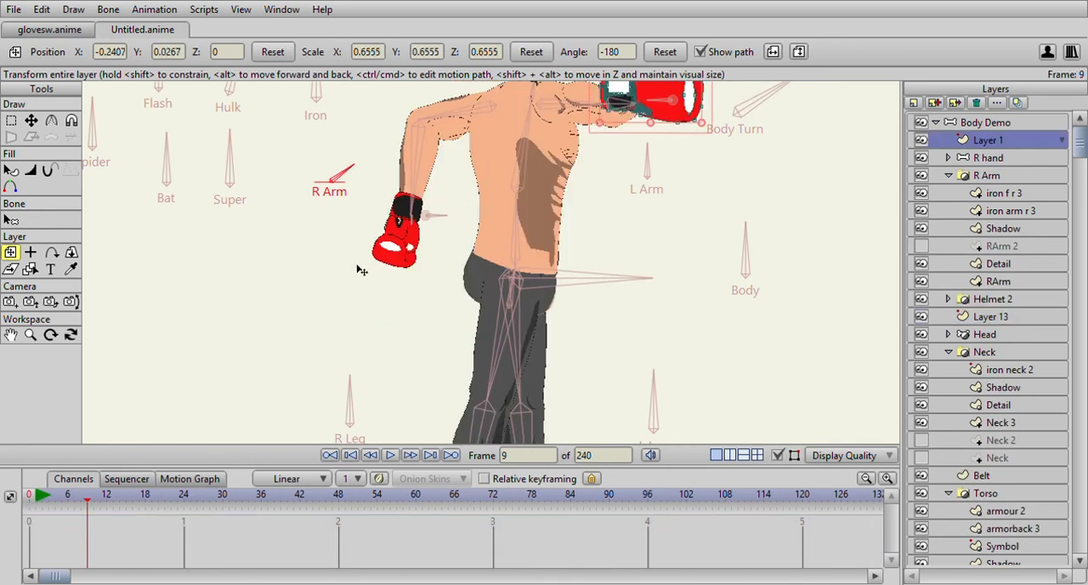
- Review the punch, then shift the R Arm bone's keyframes at frames 5 and 9 in Body Demo to frames 3 and 7
scroll(417, 251, down, 3)
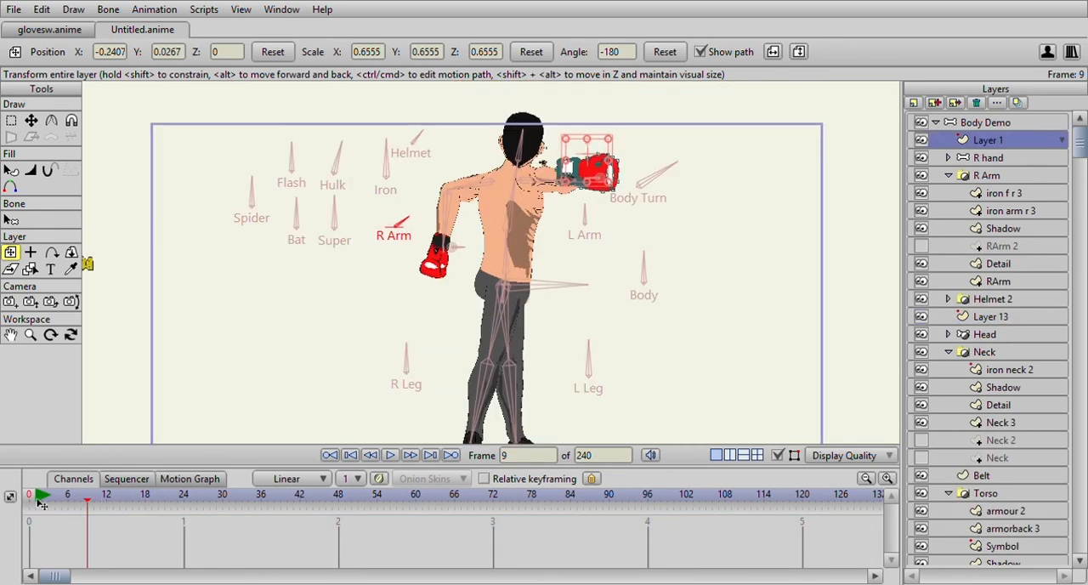
drag(38, 499, 102, 551)
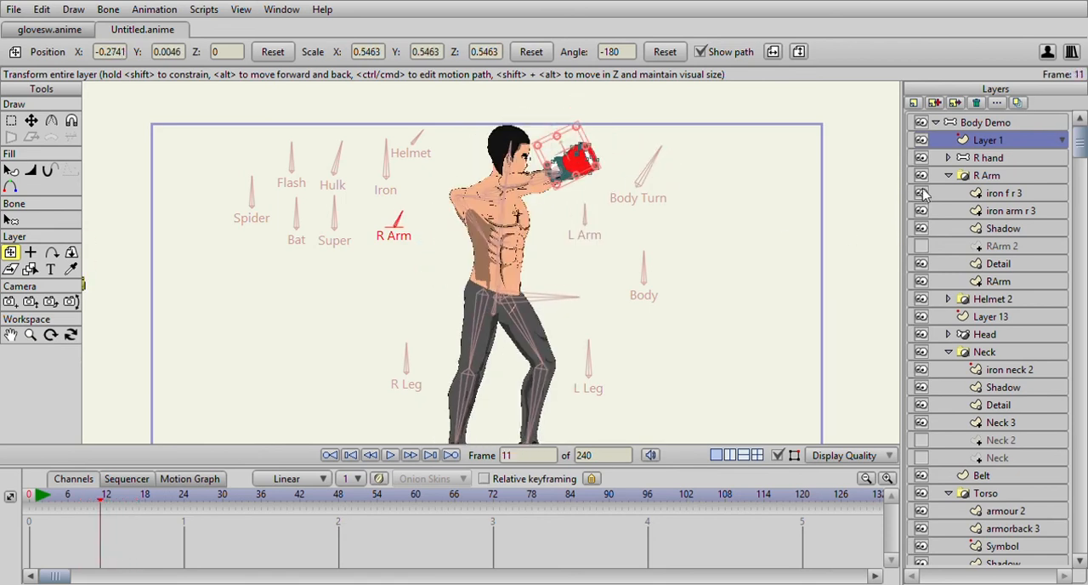
click(967, 125)
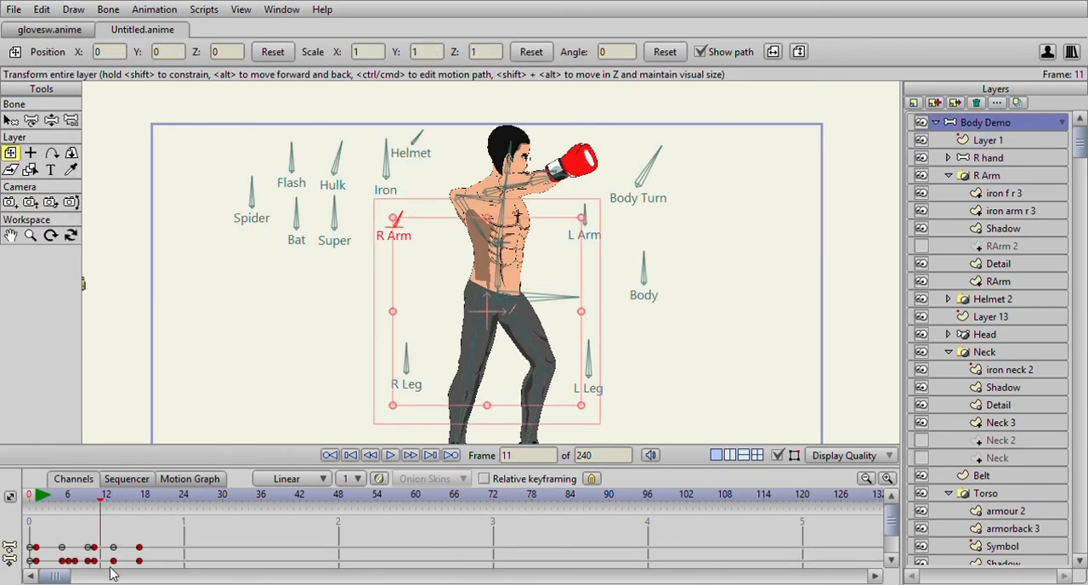
scroll(113, 552, down, 1)
drag(95, 498, 89, 497)
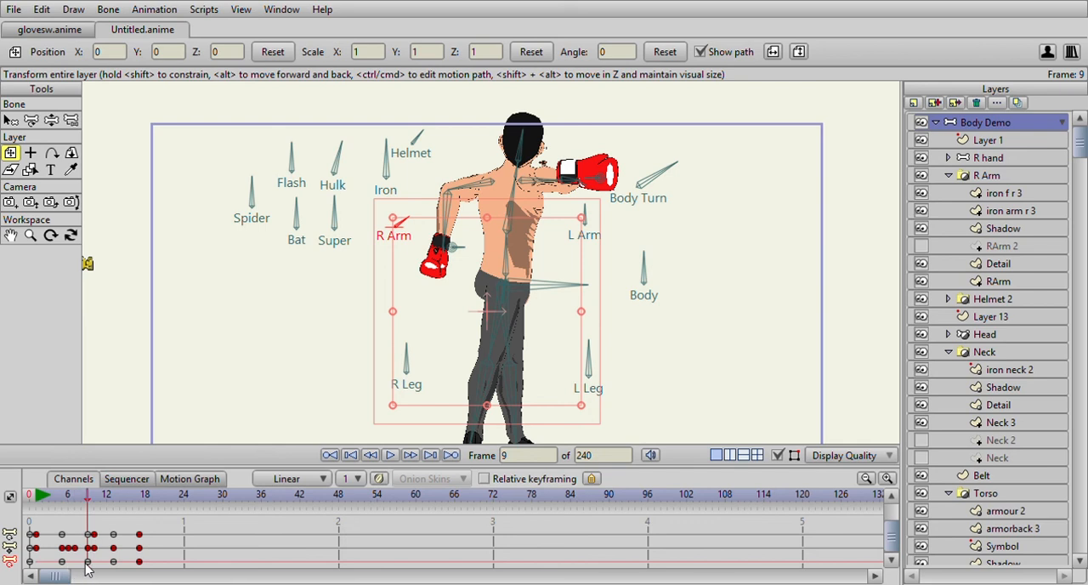
click(59, 562)
mouse_move(62, 566)
mouse_down()
mouse_move(49, 566)
mouse_move(75, 565)
mouse_up()
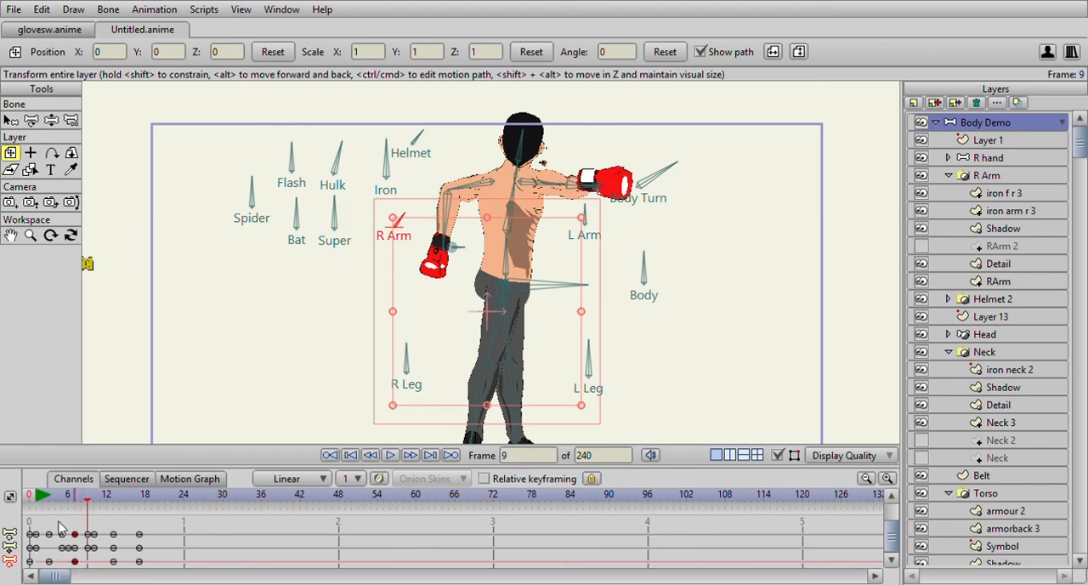
drag(38, 499, 98, 525)
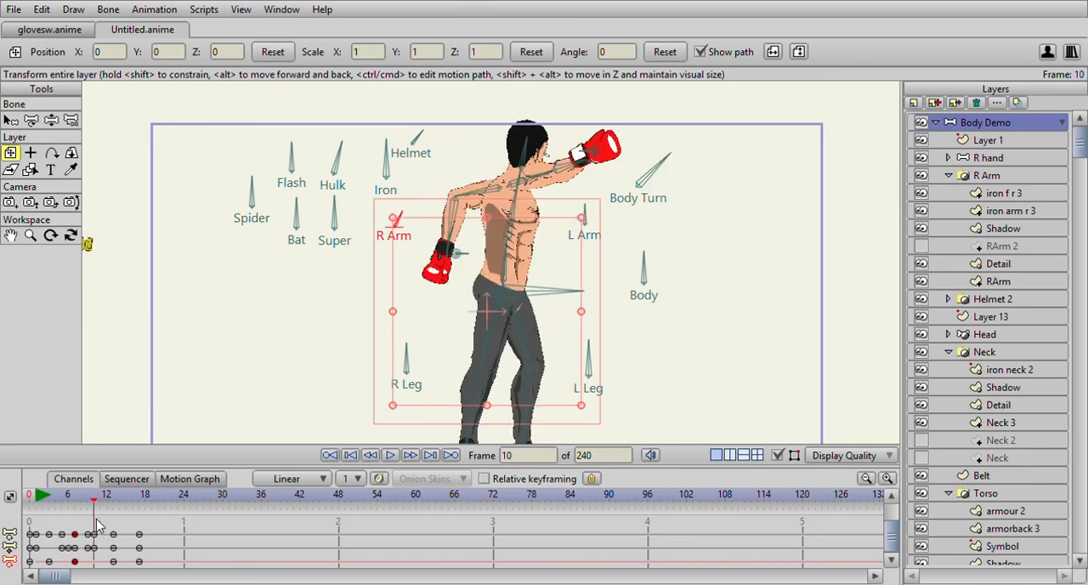
- Select the R H Target bone at the punching glove at frame 10 and examine its keyframes
click(11, 120)
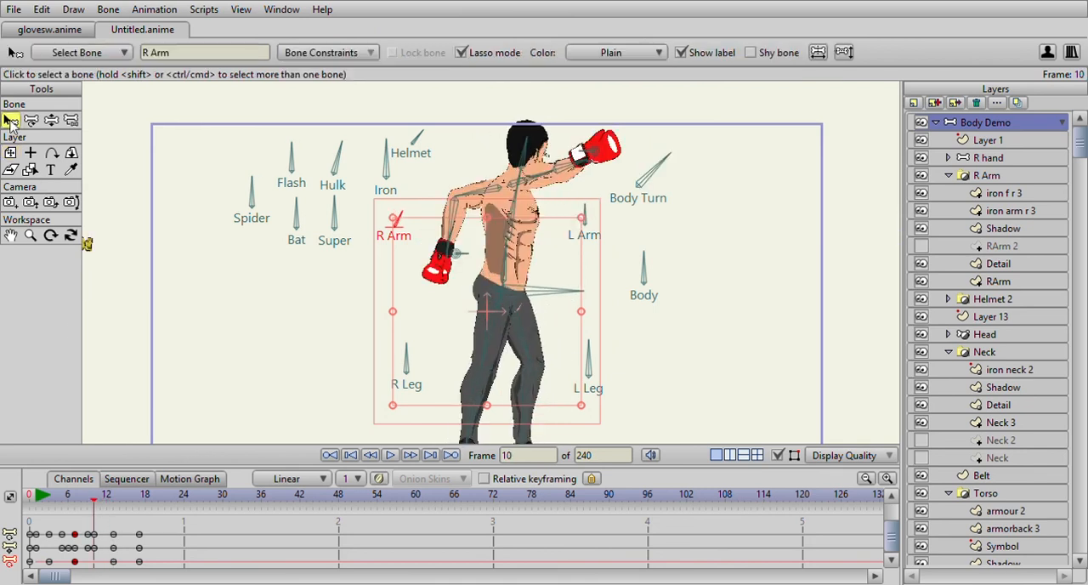
click(583, 155)
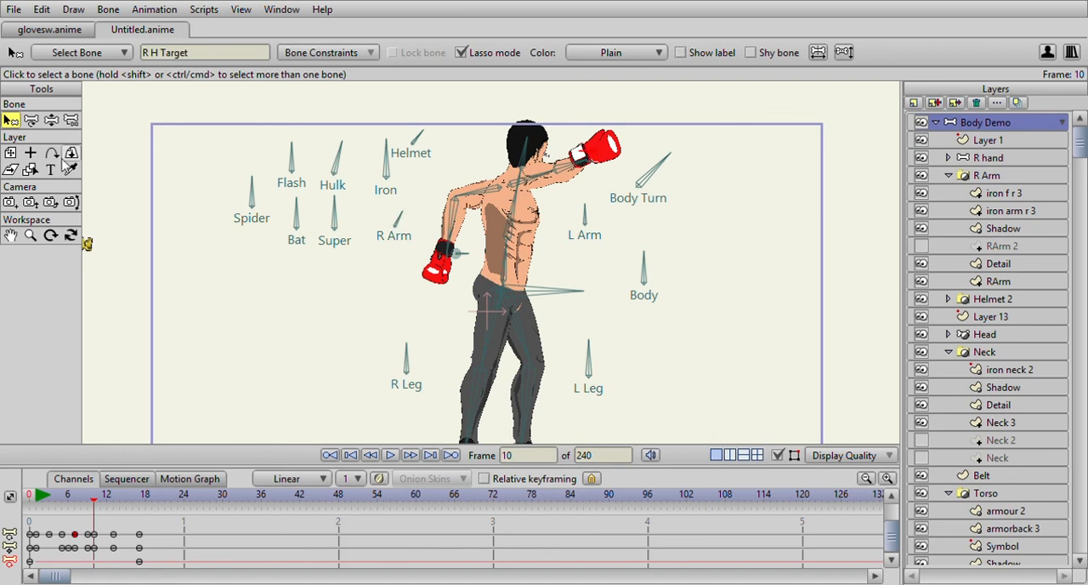
click(51, 120)
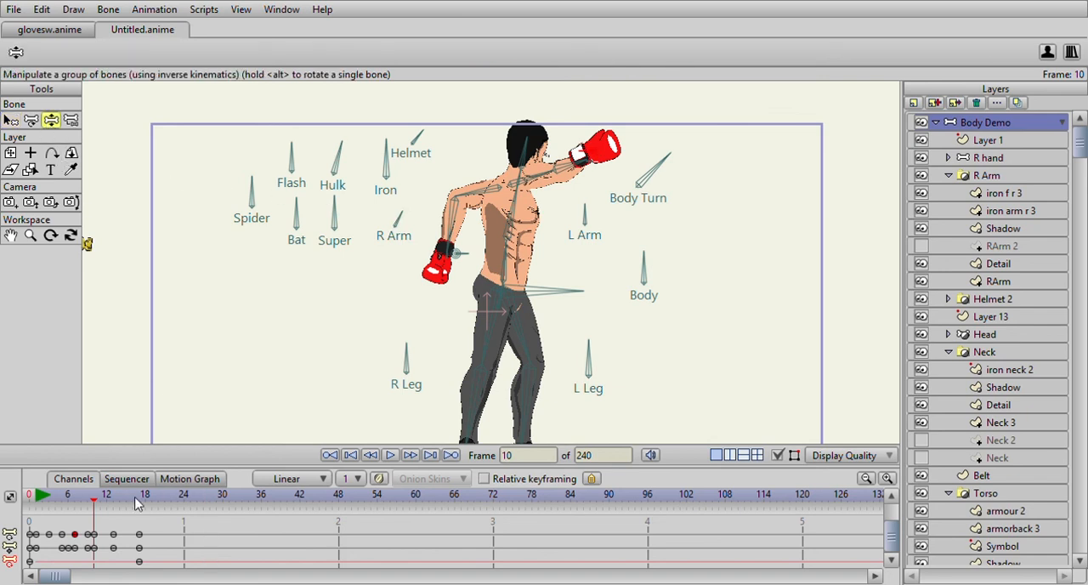
click(297, 578)
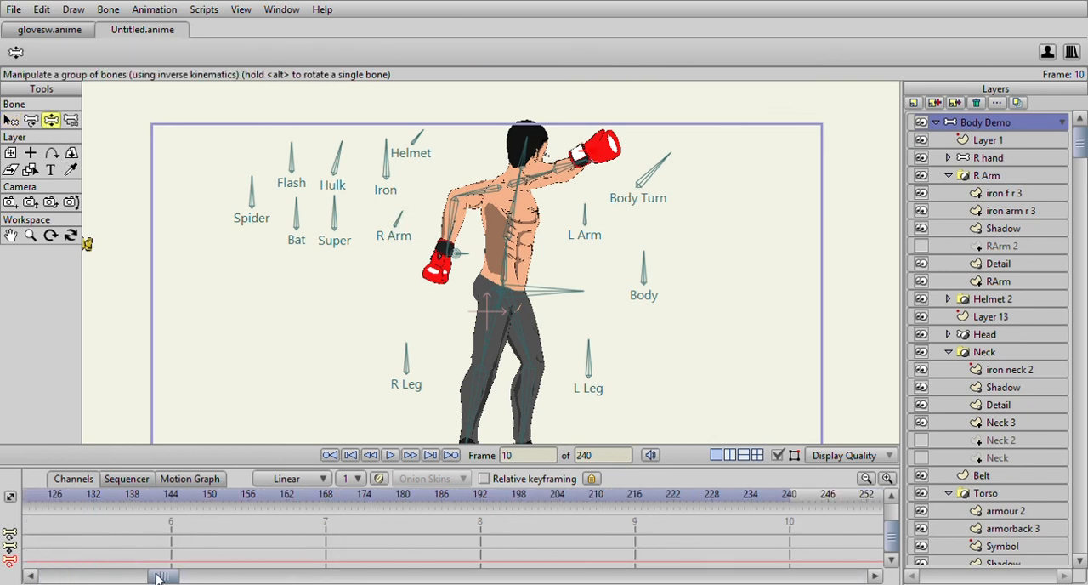
drag(155, 578, 47, 579)
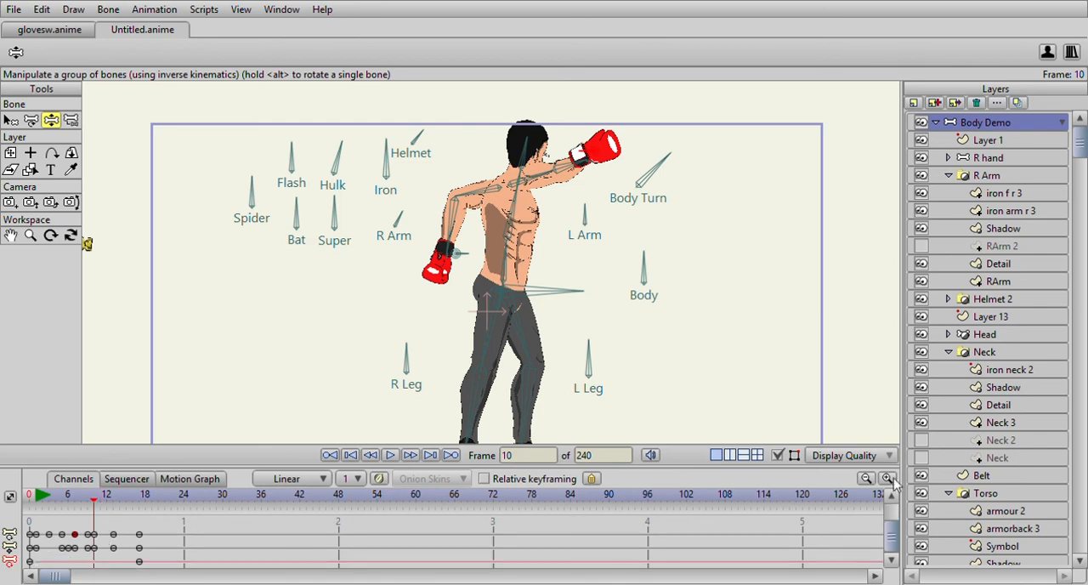
mouse_move(889, 539)
mouse_down()
mouse_move(890, 514)
mouse_move(888, 544)
mouse_up()
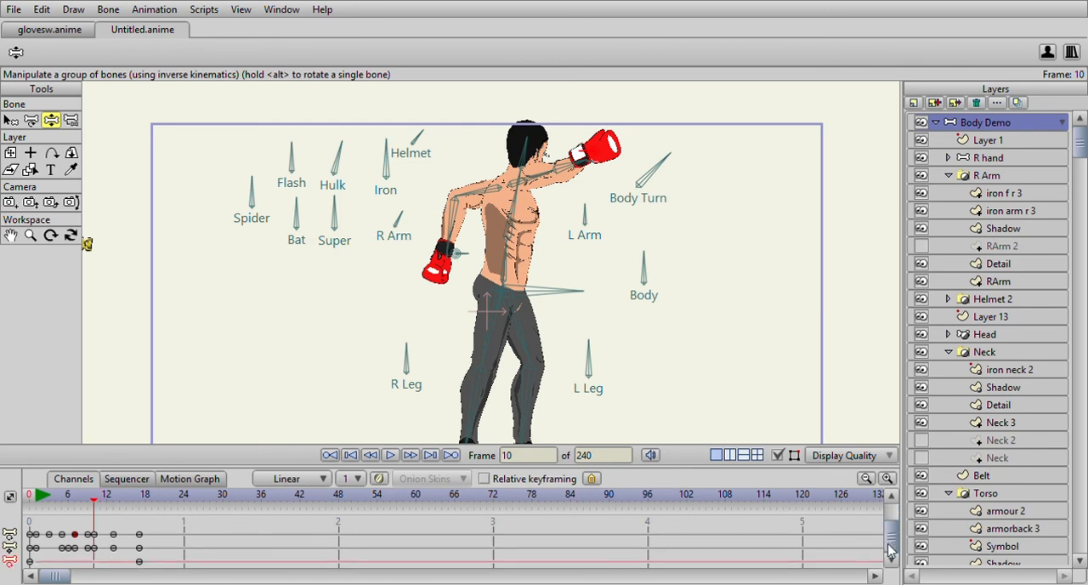
click(11, 120)
drag(465, 150, 611, 210)
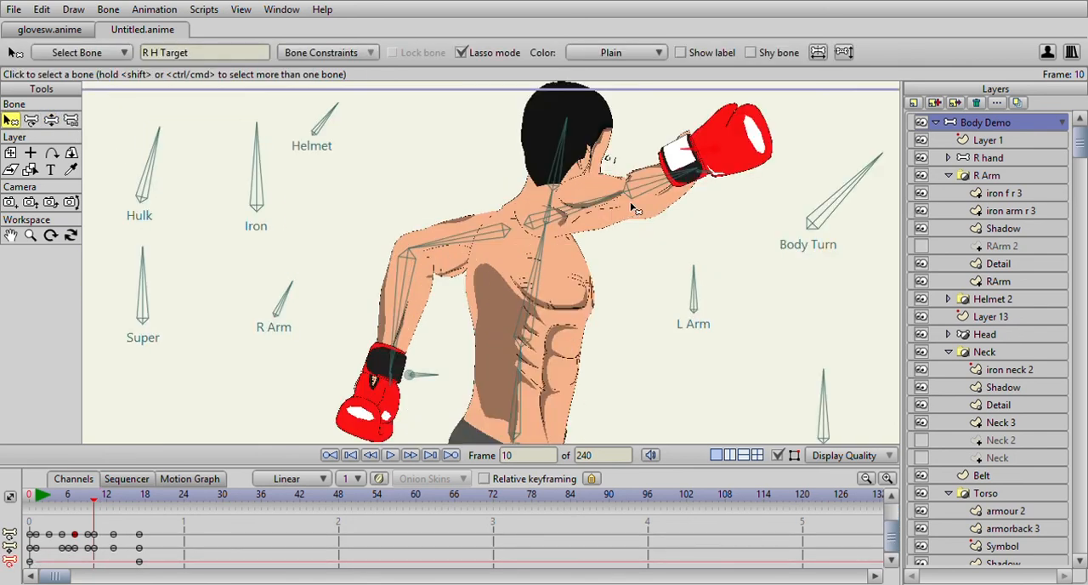
drag(704, 162, 631, 170)
click(643, 187)
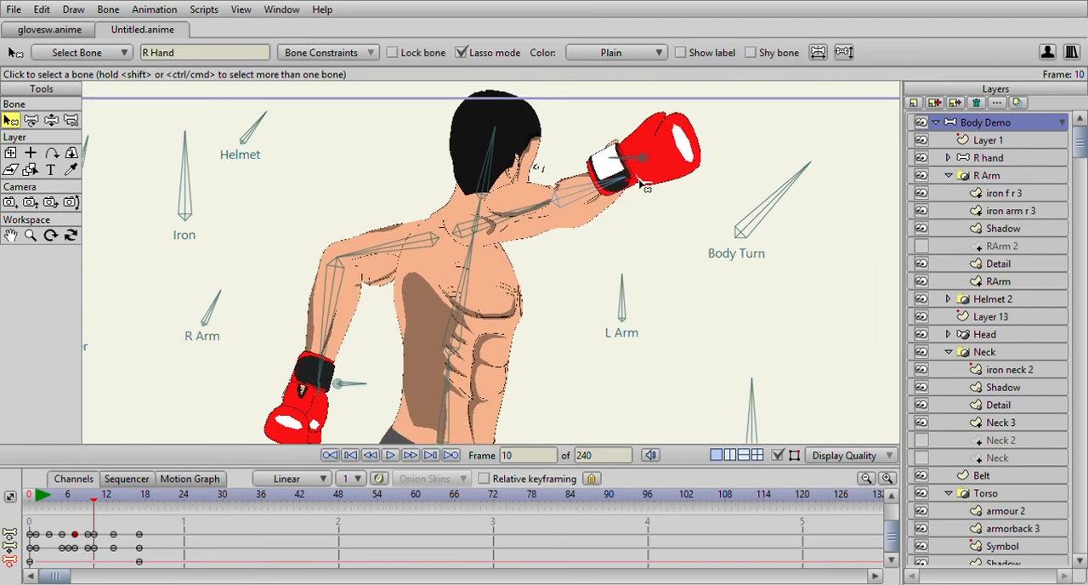
click(634, 163)
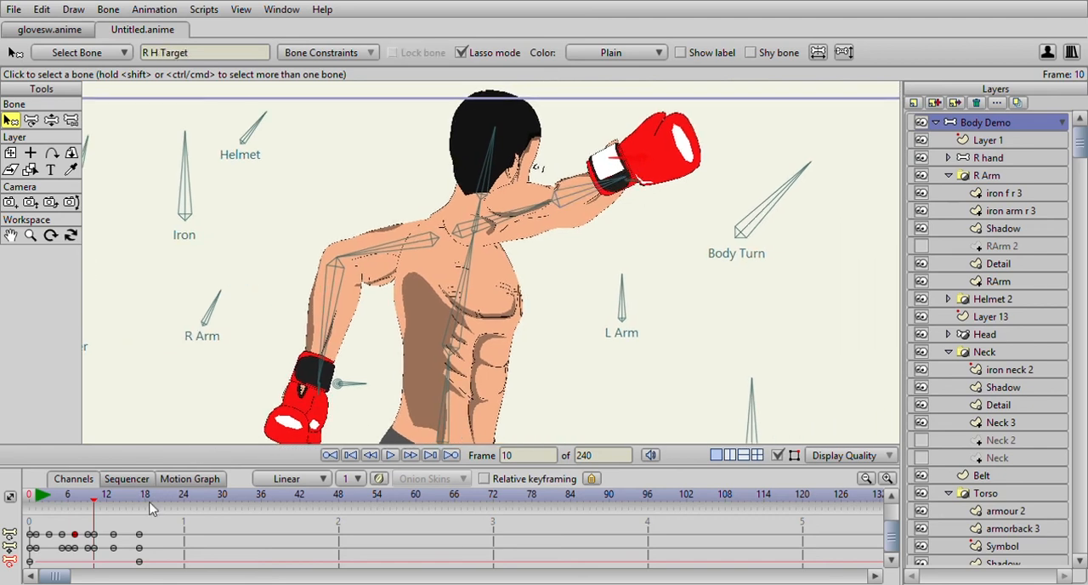
drag(896, 538, 887, 559)
scroll(422, 369, down, 3)
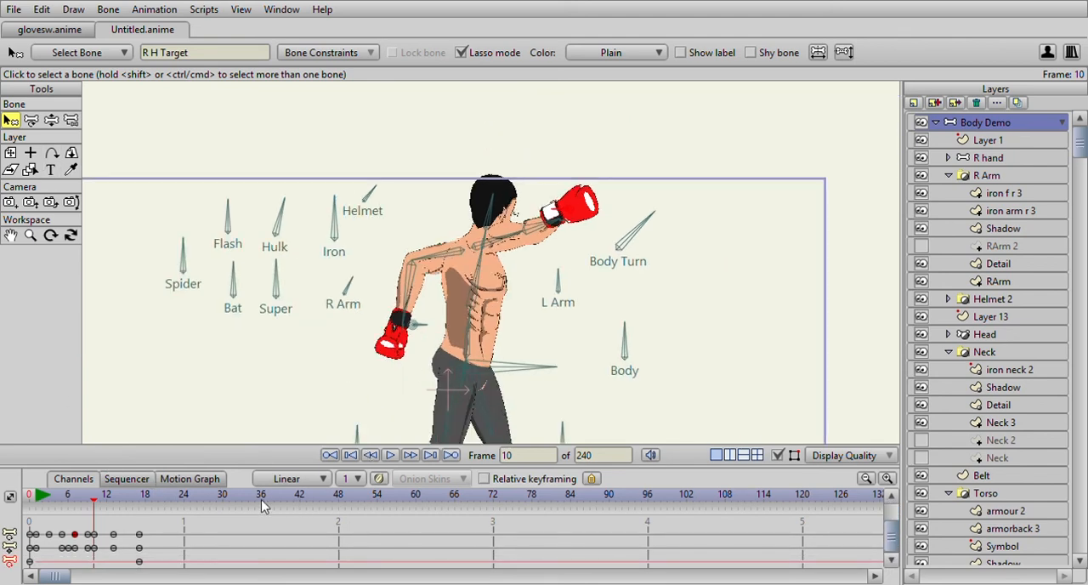
- At frame 9, pose the punching arm so its glove sits slightly lower, using bone manipulation
click(41, 496)
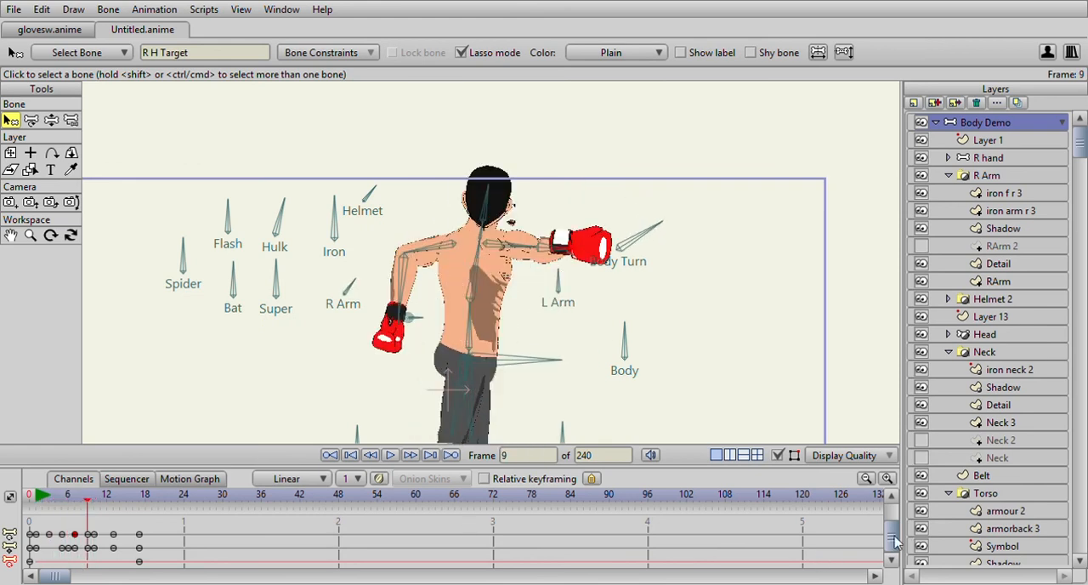
mouse_move(898, 550)
mouse_down()
mouse_move(895, 515)
mouse_move(895, 546)
mouse_up()
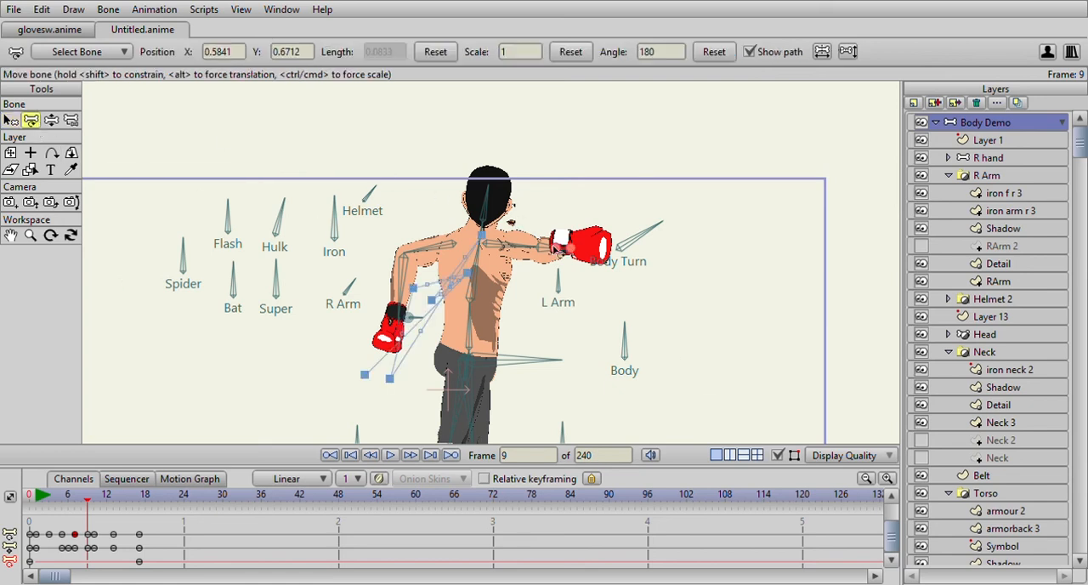
click(51, 120)
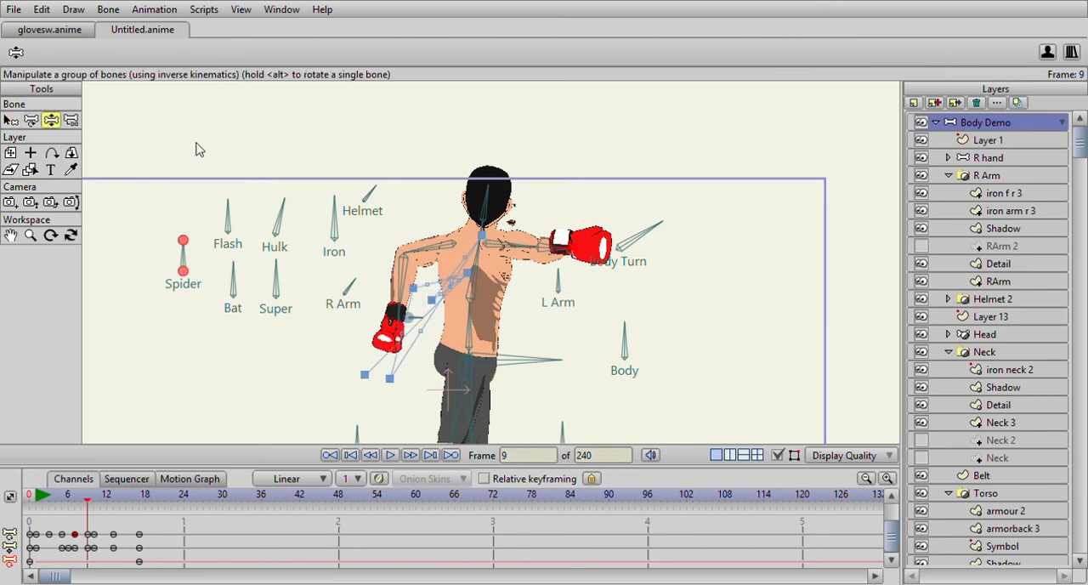
mouse_move(561, 253)
mouse_down()
mouse_move(564, 269)
mouse_move(565, 257)
mouse_up()
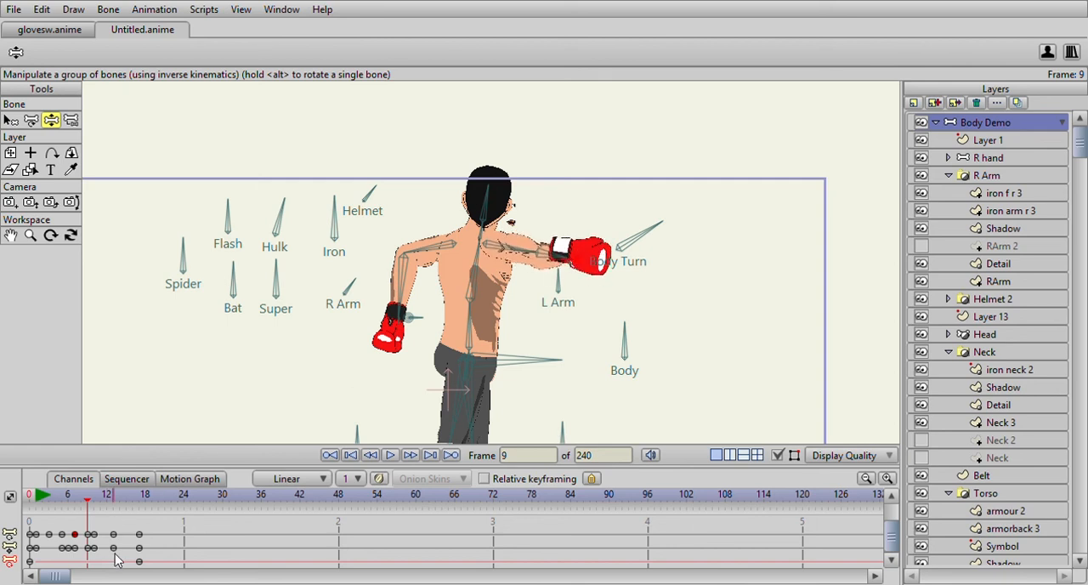
- Delete the punching arm's keyframe at frame 9 and lower its glove to about shoulder height at frame 10
drag(82, 502, 96, 533)
scroll(164, 564, down, 1)
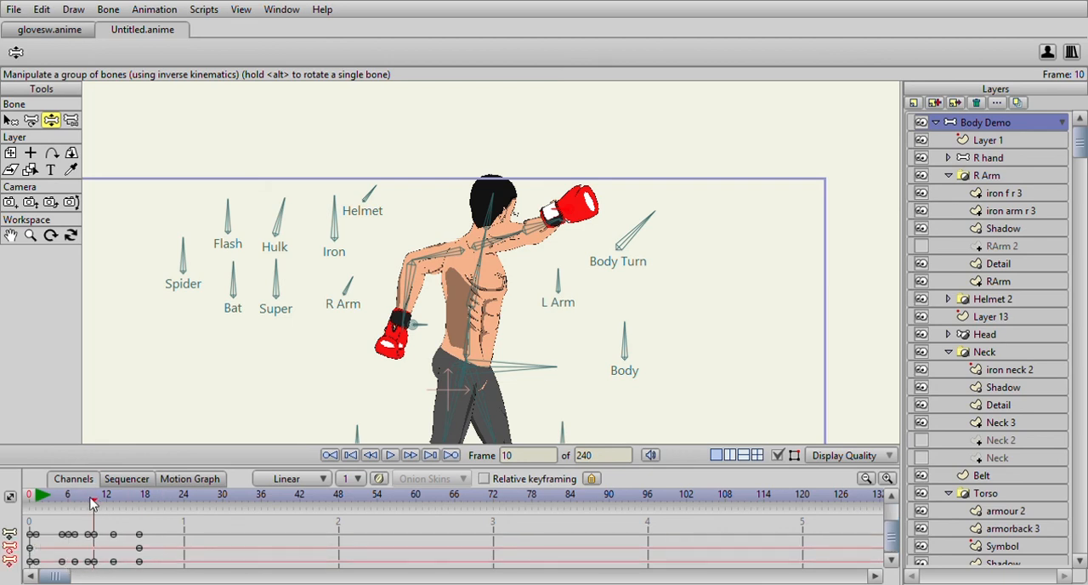
drag(95, 507, 91, 502)
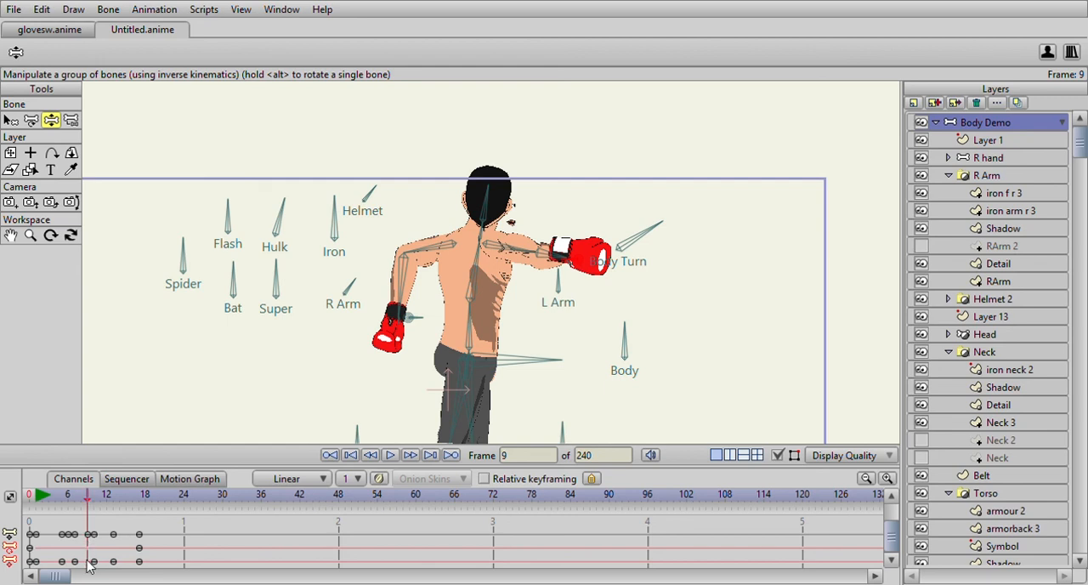
key(Delete)
drag(70, 507, 93, 506)
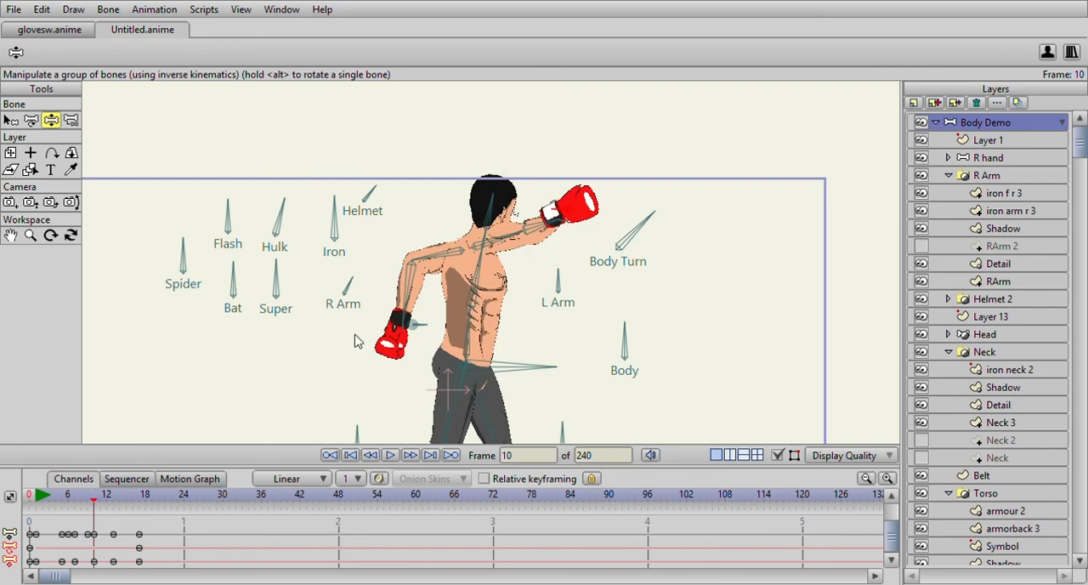
drag(577, 206, 584, 259)
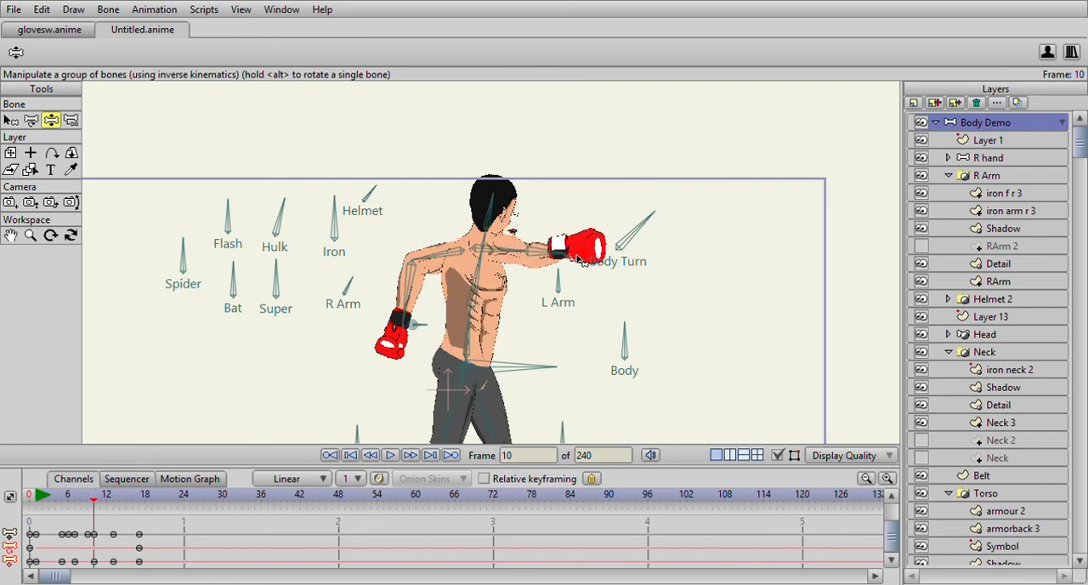
- Rotate the R Arm control bone to nearly upright at frame 10 and review the punch through frame 17
mouse_move(93, 504)
mouse_down()
mouse_move(119, 510)
mouse_move(97, 517)
mouse_up()
click(353, 284)
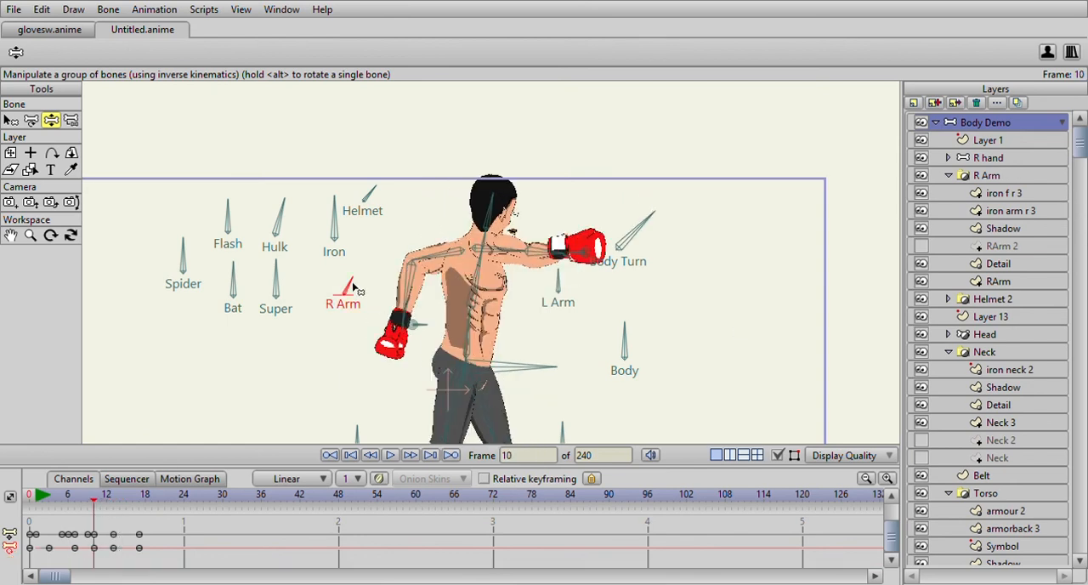
drag(353, 284, 346, 282)
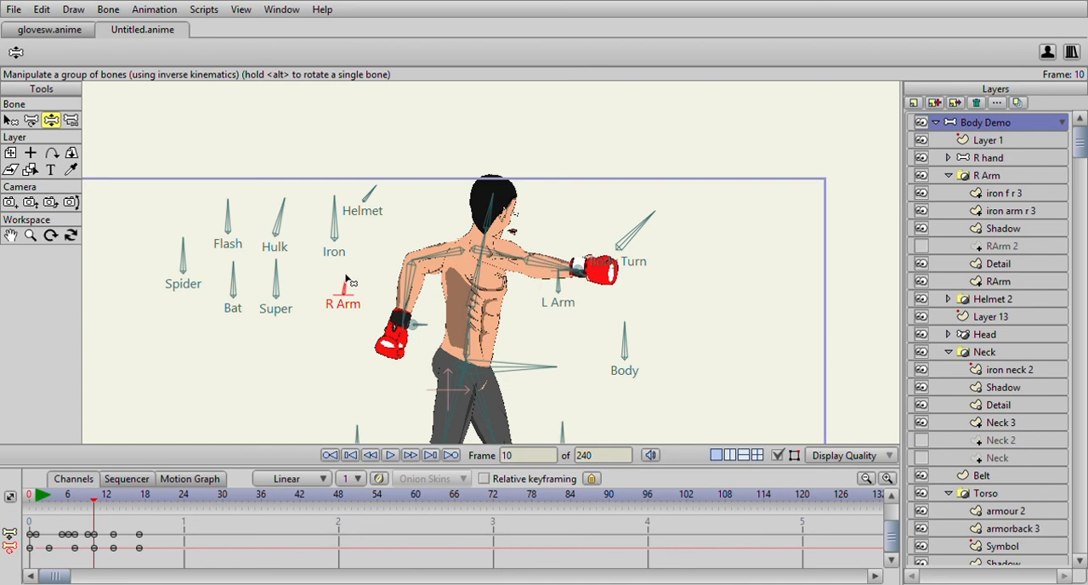
click(42, 496)
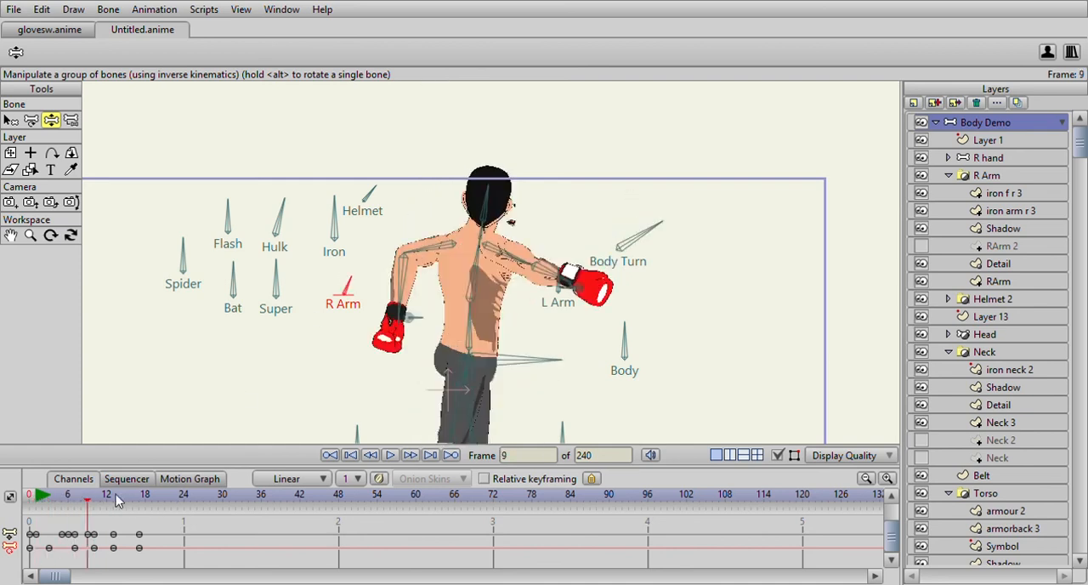
drag(70, 507, 140, 523)
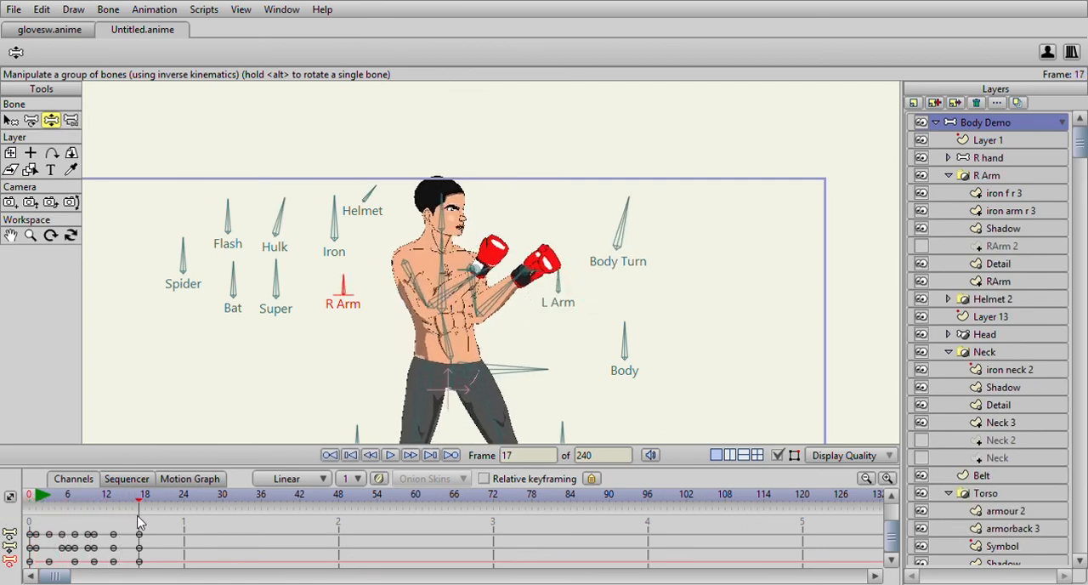
- Review the early punch frames with the whole figure in view and select the Main bone at the hips
drag(393, 273, 387, 222)
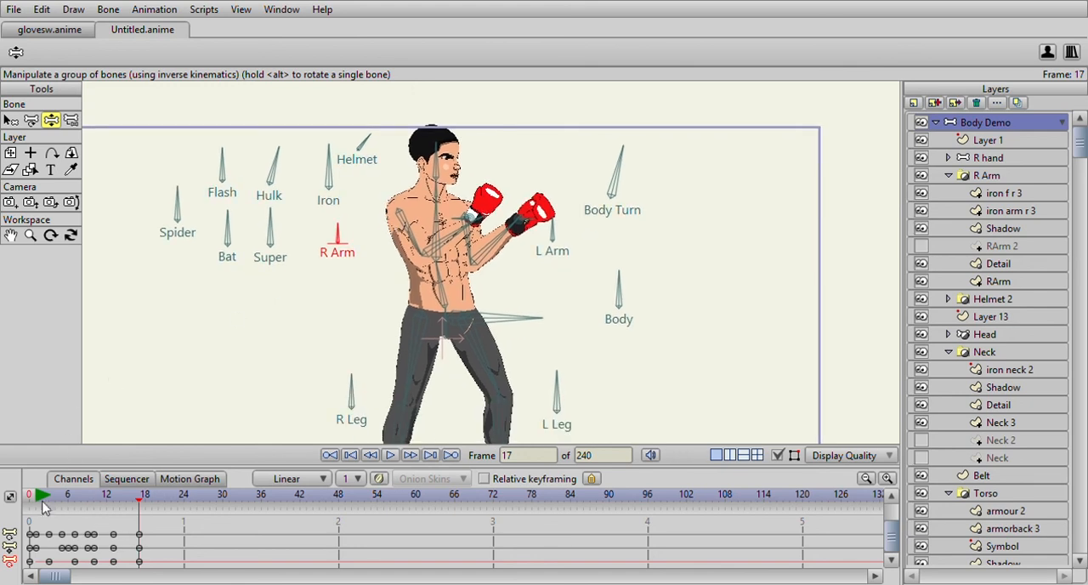
mouse_move(38, 499)
mouse_down()
mouse_move(126, 503)
mouse_move(73, 503)
mouse_move(129, 517)
mouse_move(93, 519)
mouse_move(133, 518)
mouse_move(50, 508)
mouse_up()
scroll(394, 296, down, 3)
click(10, 120)
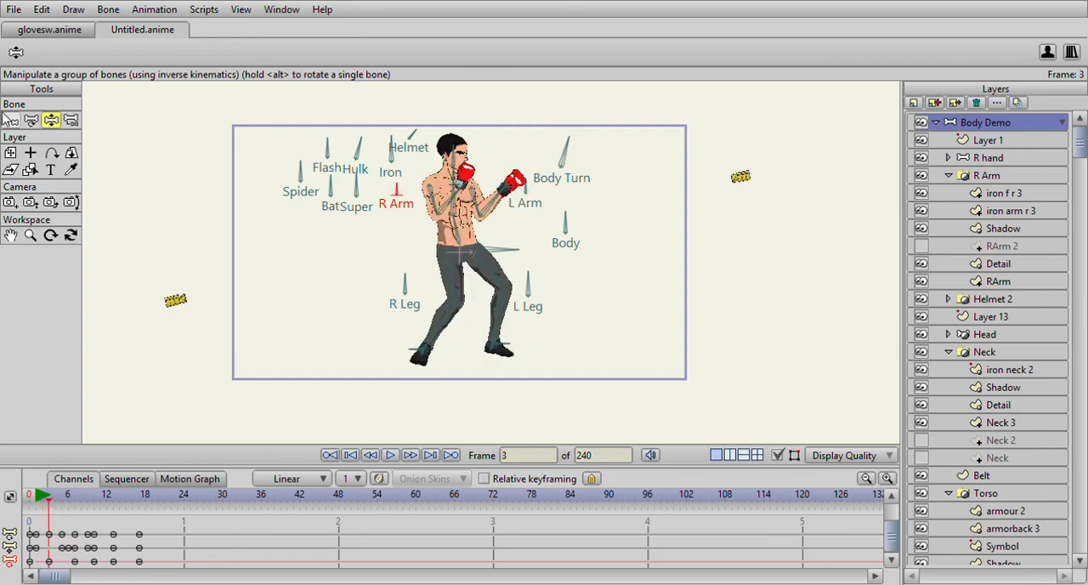
click(507, 252)
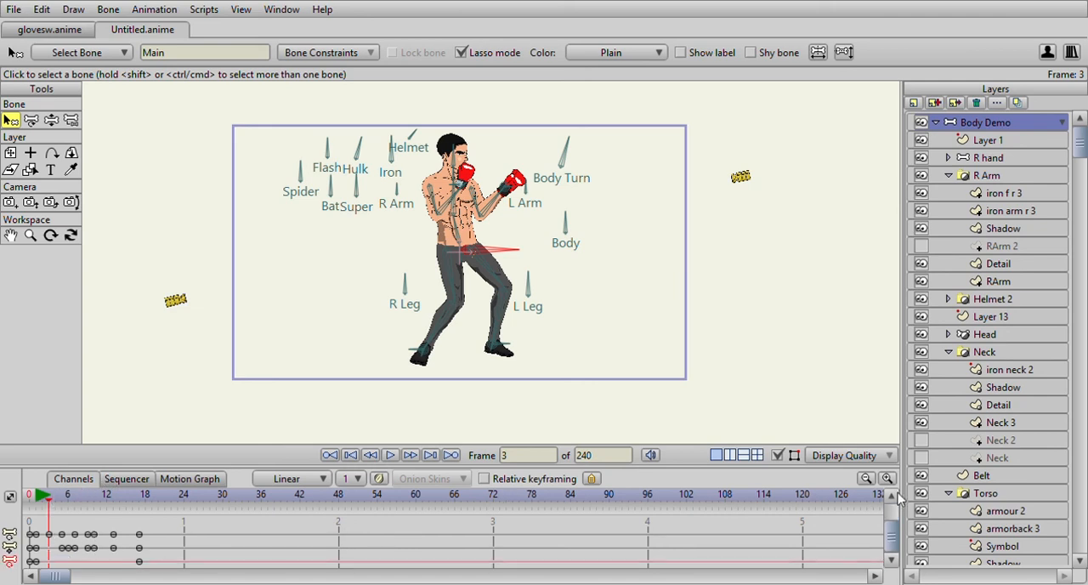
- Try lowering the Main bone at frame 21, then delete the keyframe added there
click(51, 120)
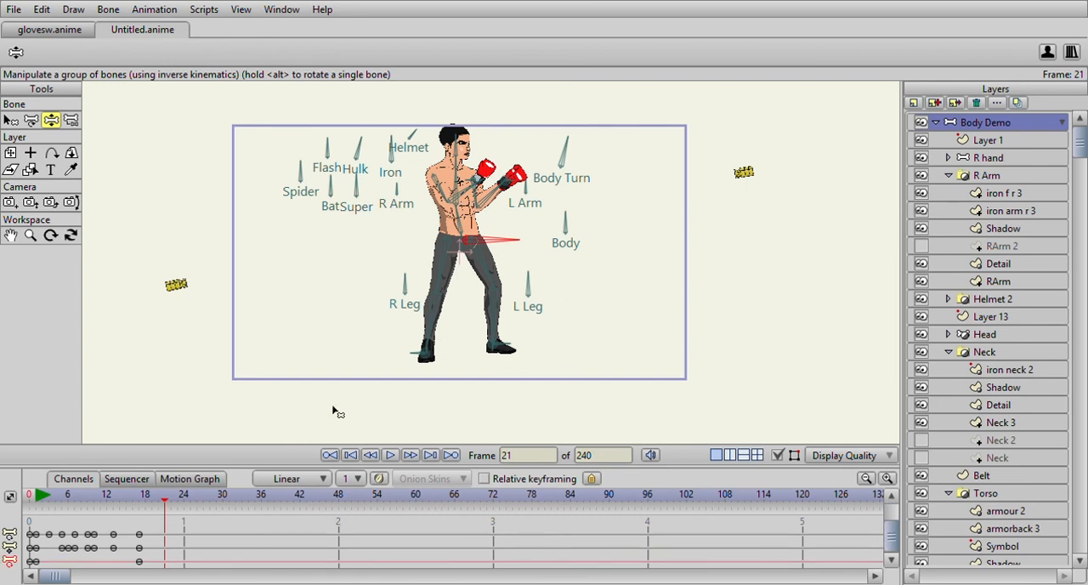
drag(504, 253, 505, 262)
click(166, 548)
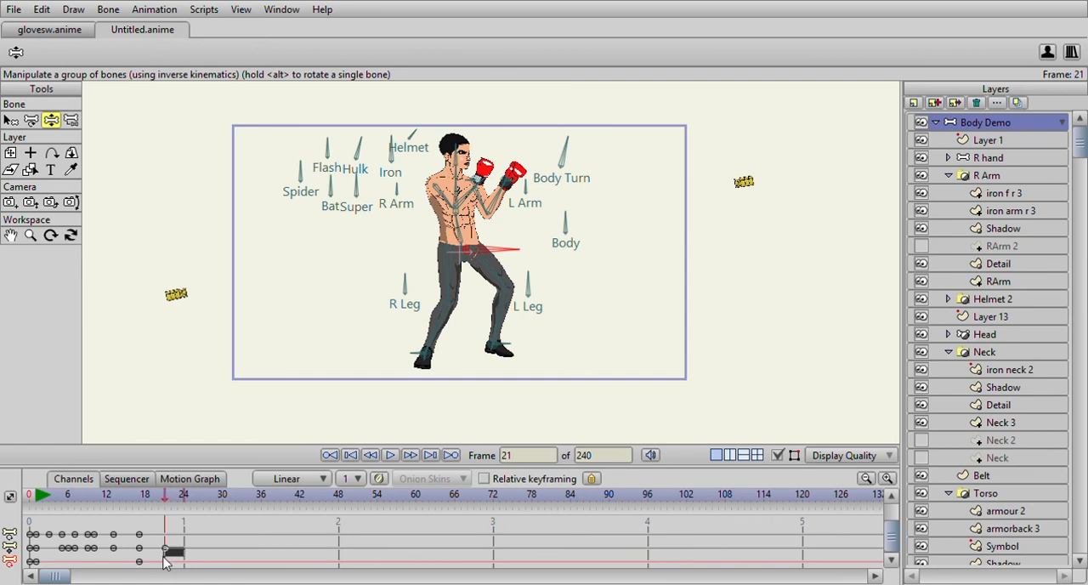
key(Delete)
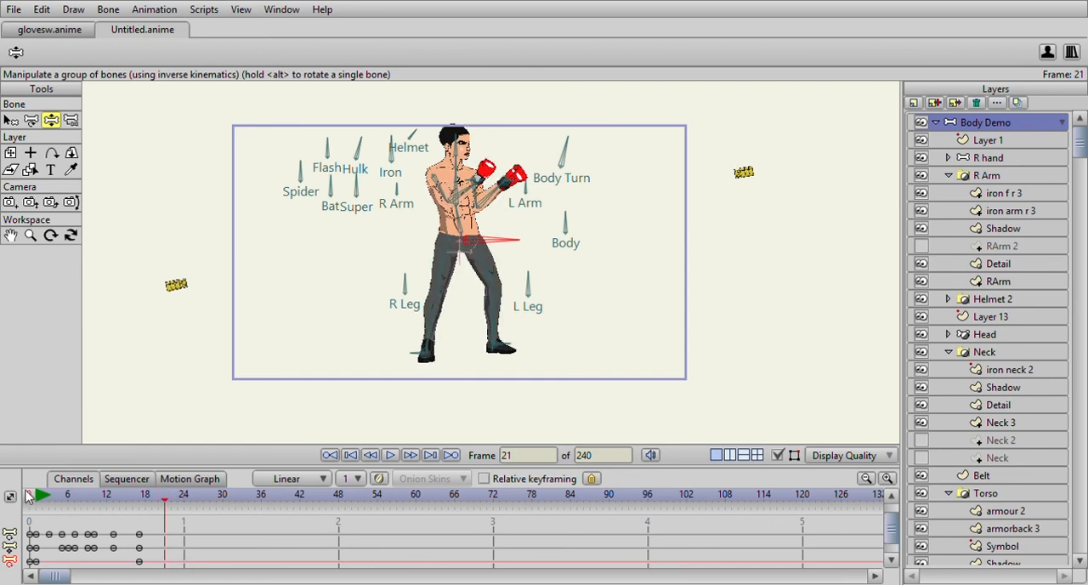
- At frame 5, raise the Main bone to lift the hips and shift the body slightly back over the rear leg
drag(38, 499, 66, 505)
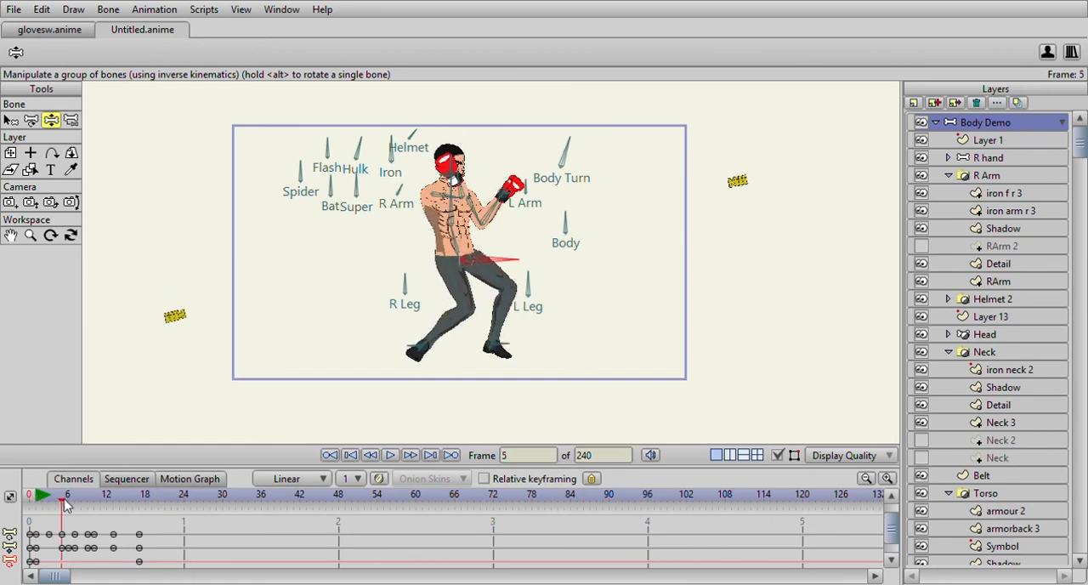
drag(493, 267, 499, 255)
drag(38, 500, 66, 503)
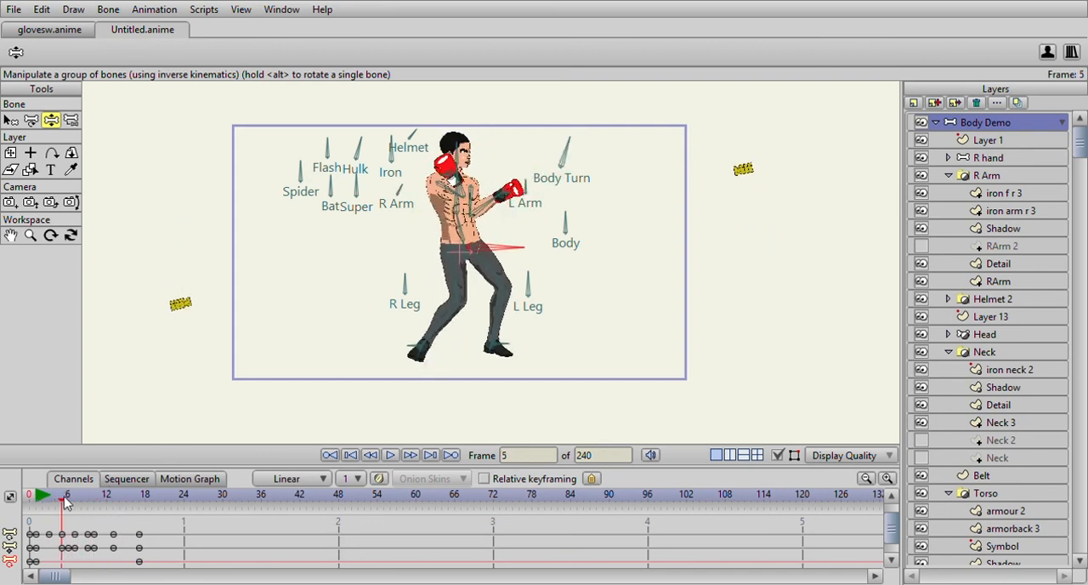
drag(496, 251, 482, 248)
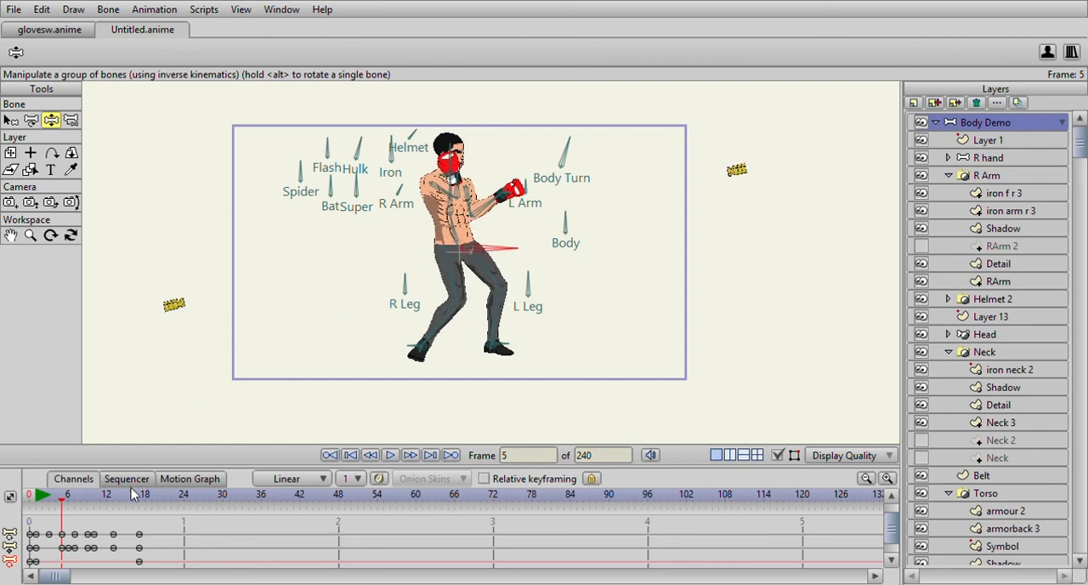